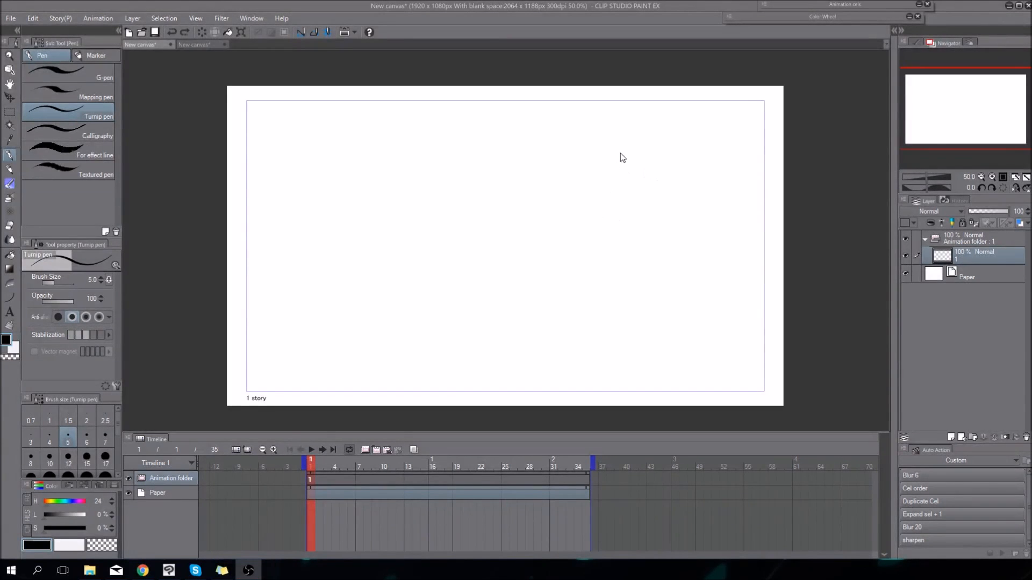
On the walk-cycle reference canvas, add a new layer above the others and draw a size 8 arrow pointing at contact pose 1
drag(612, 191, 604, 192)
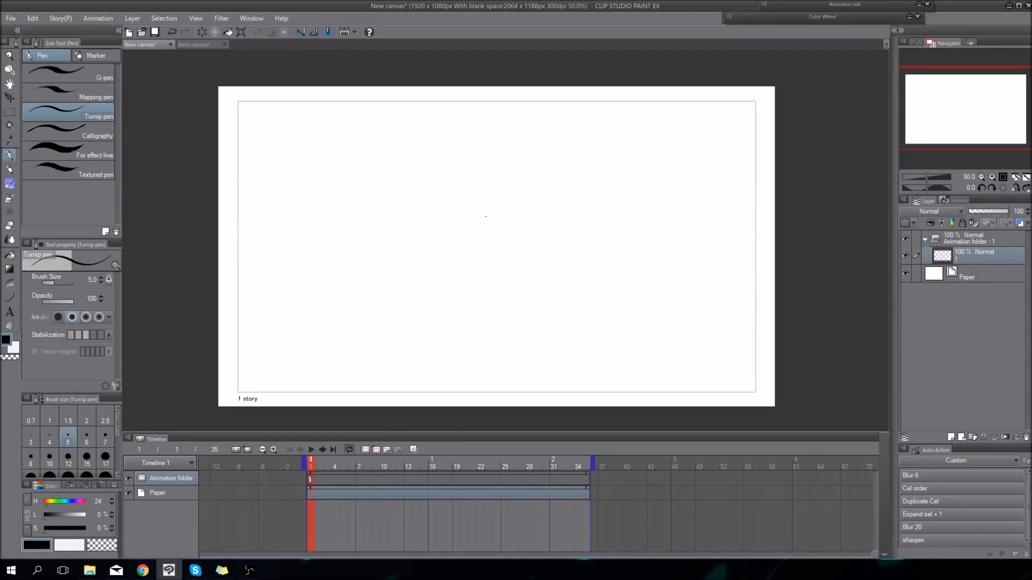
click(199, 45)
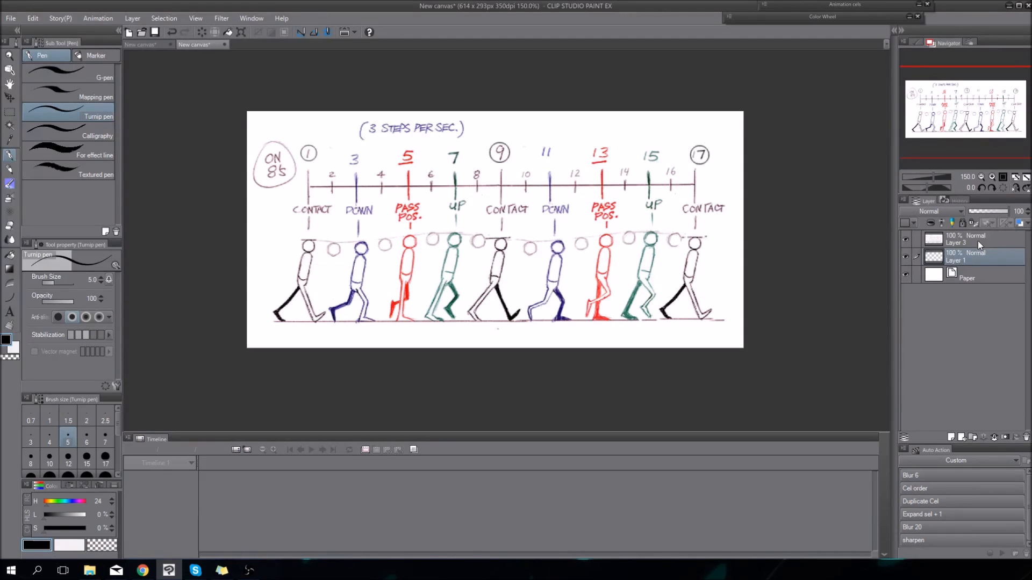
click(952, 437)
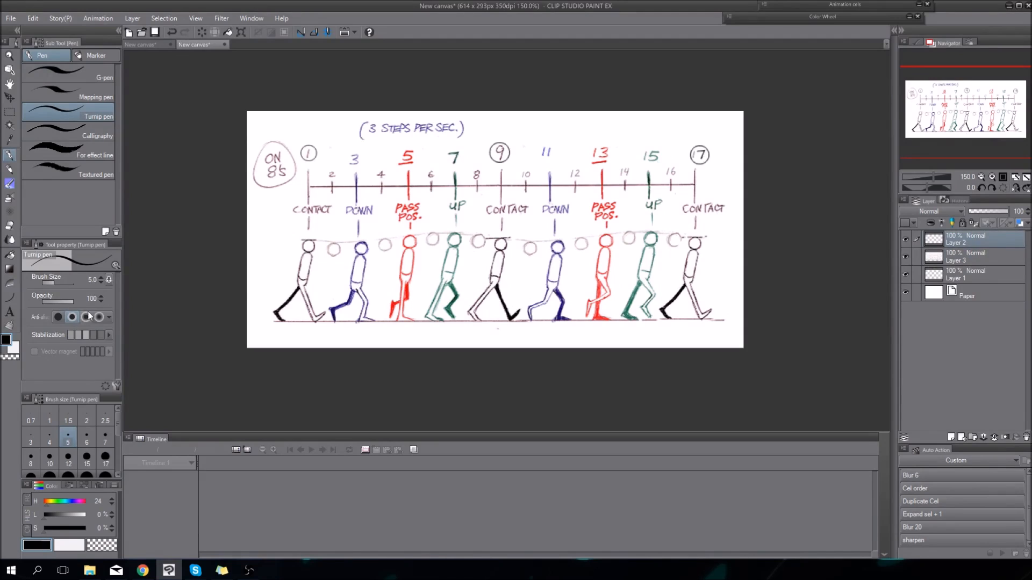
click(31, 458)
drag(263, 245, 290, 245)
mouse_move(280, 239)
mouse_down()
mouse_move(291, 245)
mouse_move(280, 251)
mouse_up()
Set the brush size to 6 and draw arrows pointing at contact poses 9 and 17 on the reference chart
click(106, 437)
click(86, 437)
drag(502, 119, 508, 129)
drag(744, 238, 724, 238)
drag(730, 233, 730, 244)
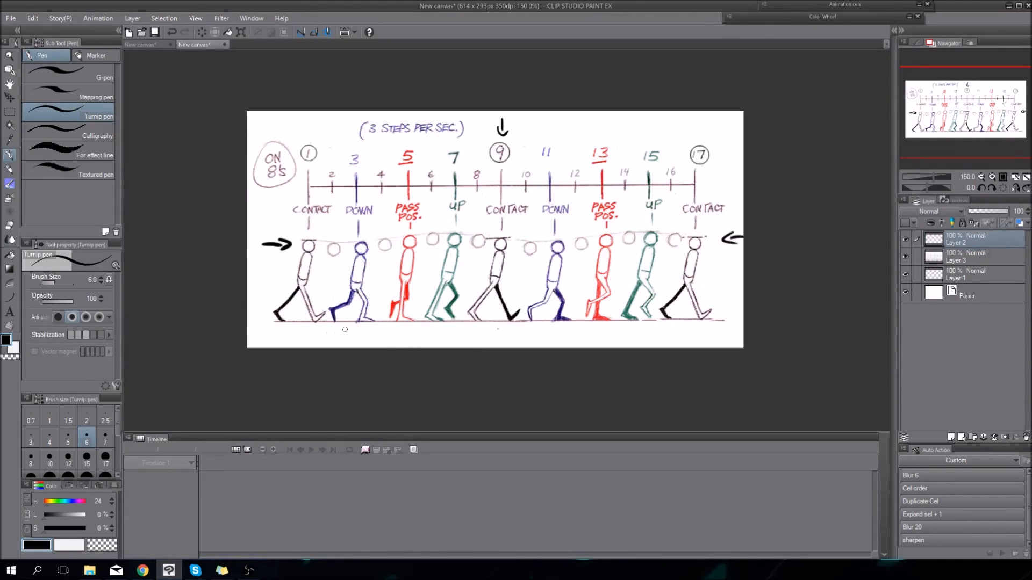
Draw upward arrows beneath the down, passing and up poses of both steps on the reference chart
mouse_move(357, 347)
mouse_down()
mouse_move(357, 326)
mouse_move(365, 334)
mouse_up()
mouse_move(547, 345)
mouse_down()
mouse_move(546, 328)
mouse_move(554, 337)
mouse_up()
drag(401, 330, 401, 343)
drag(396, 336, 405, 336)
drag(597, 328, 597, 342)
drag(592, 335, 602, 335)
drag(449, 327, 449, 340)
drag(443, 334, 449, 326)
drag(449, 326, 455, 334)
drag(650, 329, 648, 343)
mouse_move(638, 336)
mouse_down()
mouse_move(651, 326)
mouse_move(657, 335)
mouse_up()
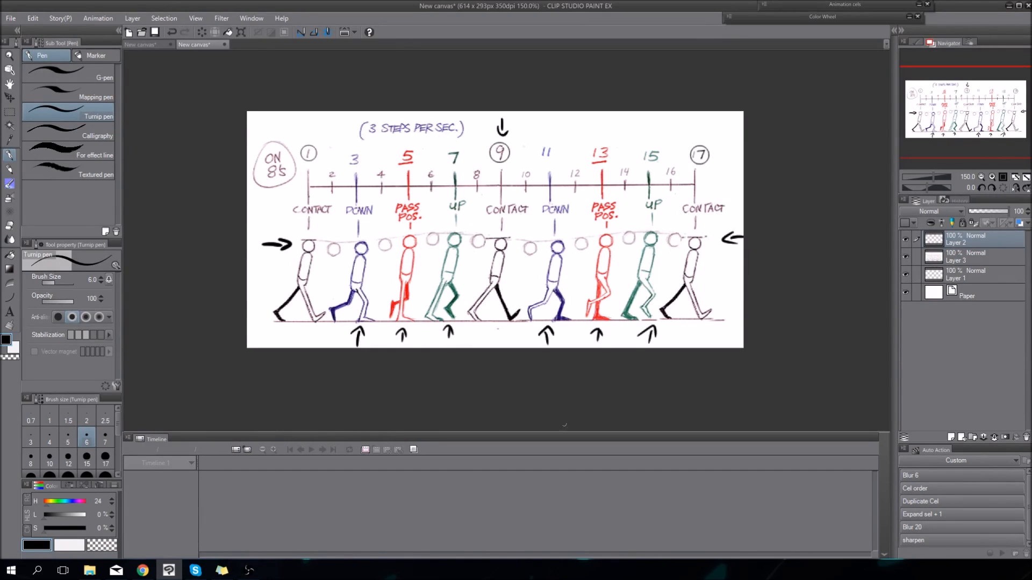
Try a wavy line through the heads of all the reference poses, and undo it
mouse_move(301, 246)
mouse_down()
mouse_move(457, 232)
mouse_move(576, 245)
mouse_move(718, 231)
mouse_up()
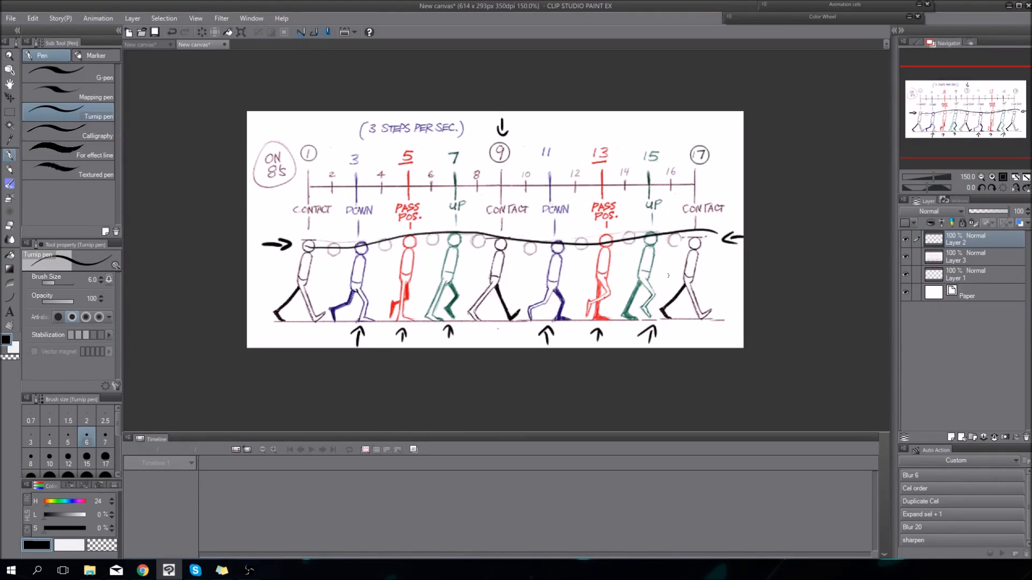
key(ctrl+z)
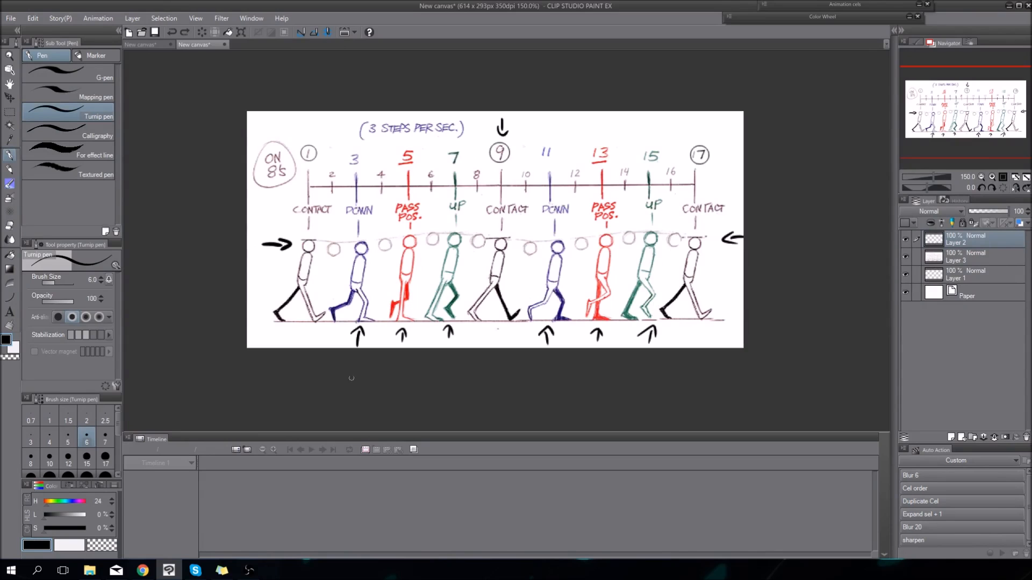
Place the reference canvas side by side with the blank animation canvas, on its left
drag(199, 45, 128, 63)
drag(505, 227, 309, 226)
drag(186, 300, 254, 281)
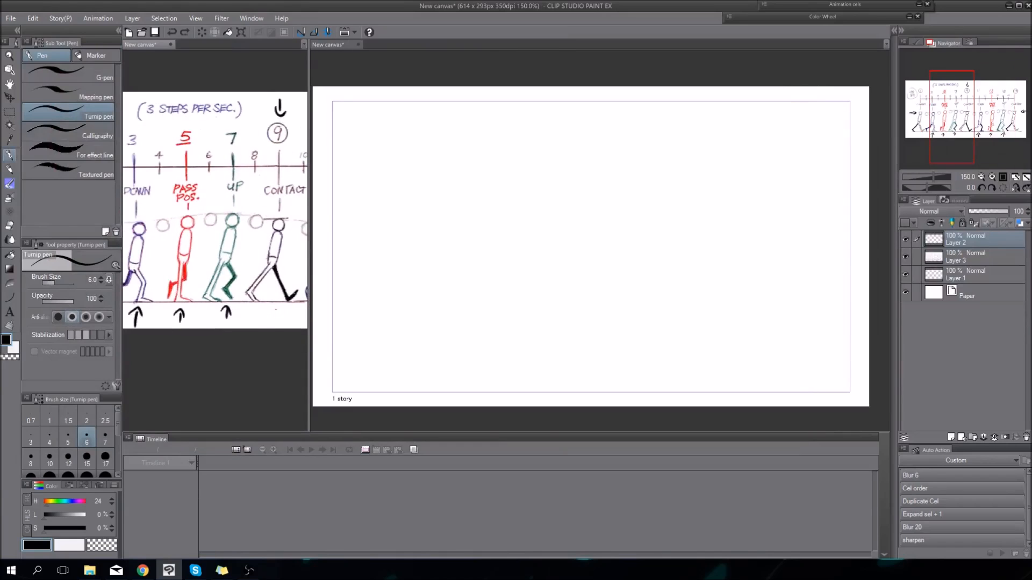
Mirror the reference view horizontally, narrow its pane and bring contact pose 1 into view
click(1015, 187)
drag(235, 339, 124, 341)
mouse_move(194, 343)
mouse_down()
mouse_move(391, 331)
mouse_move(366, 340)
mouse_up()
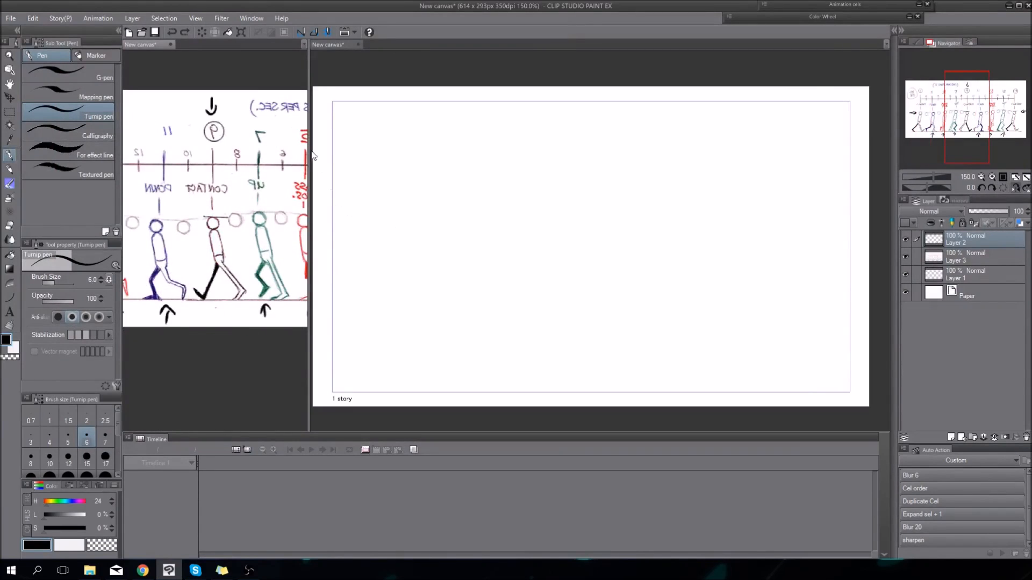
drag(309, 79, 258, 77)
drag(239, 318, 149, 317)
mouse_move(203, 319)
mouse_down()
mouse_move(151, 317)
mouse_move(168, 329)
mouse_move(166, 319)
mouse_up()
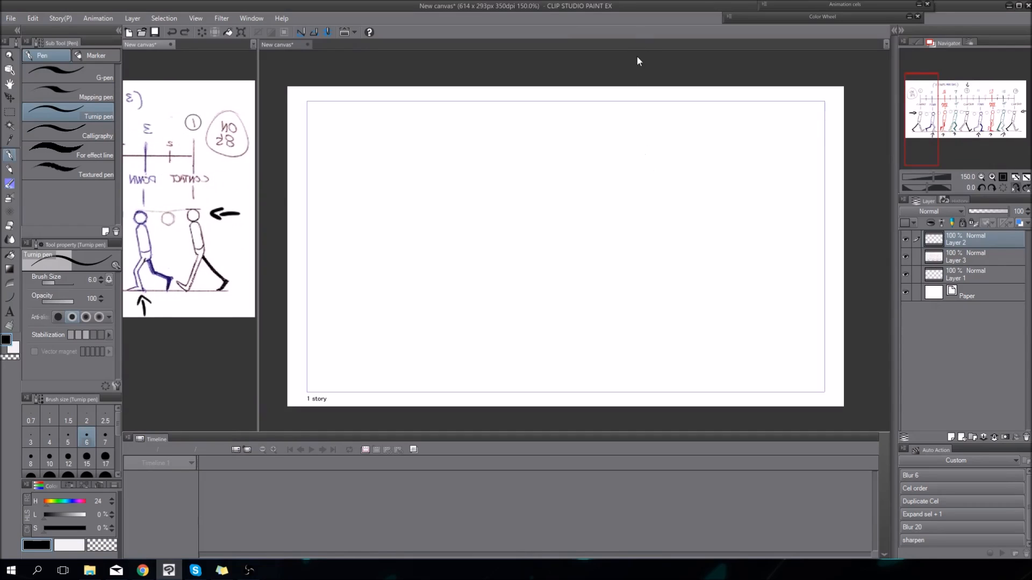
Make the blank animation canvas active, centre it and select frame 1 of the animation folder
click(650, 66)
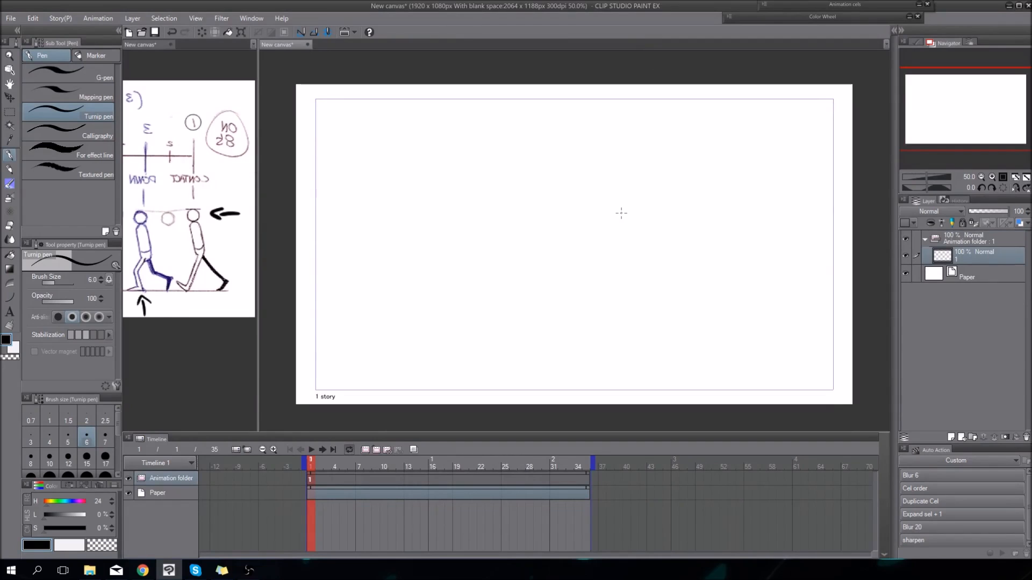
drag(965, 108, 967, 106)
drag(573, 299, 567, 297)
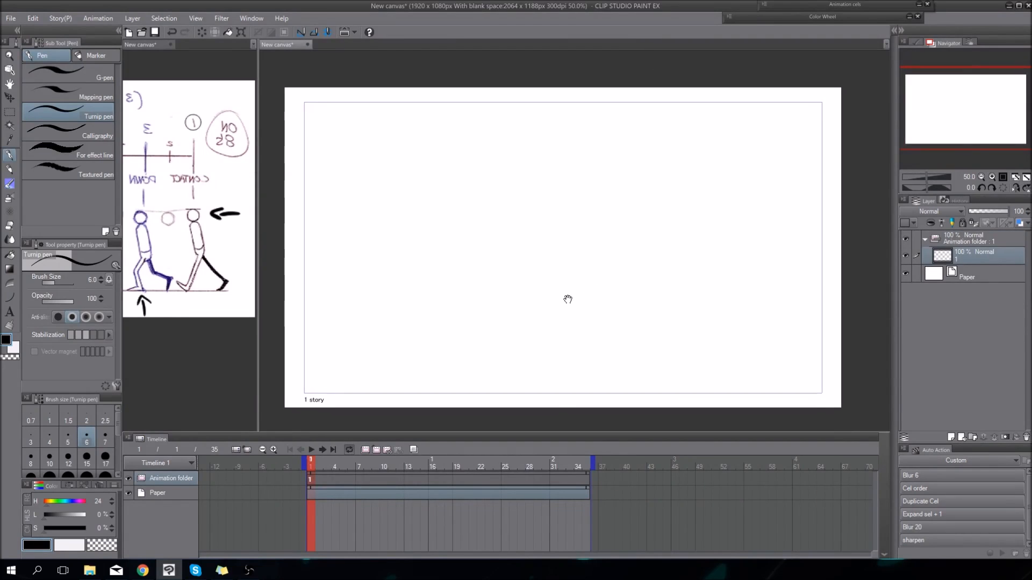
click(311, 475)
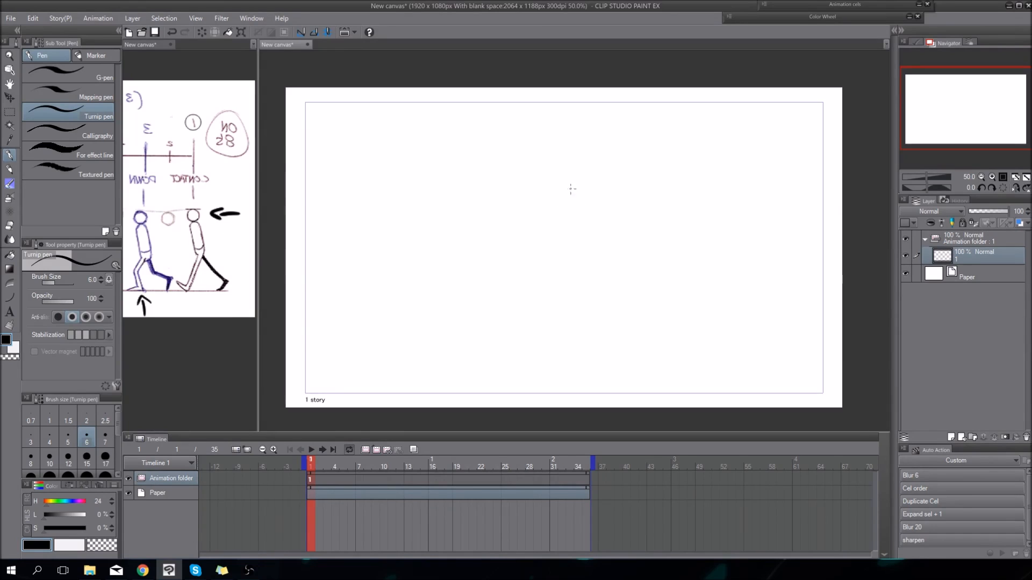
Draw guide strokes along the back and rear leg of contact pose 1 on the reference
click(203, 211)
mouse_move(203, 212)
mouse_down()
mouse_move(215, 250)
mouse_move(194, 289)
mouse_up()
drag(210, 254, 232, 277)
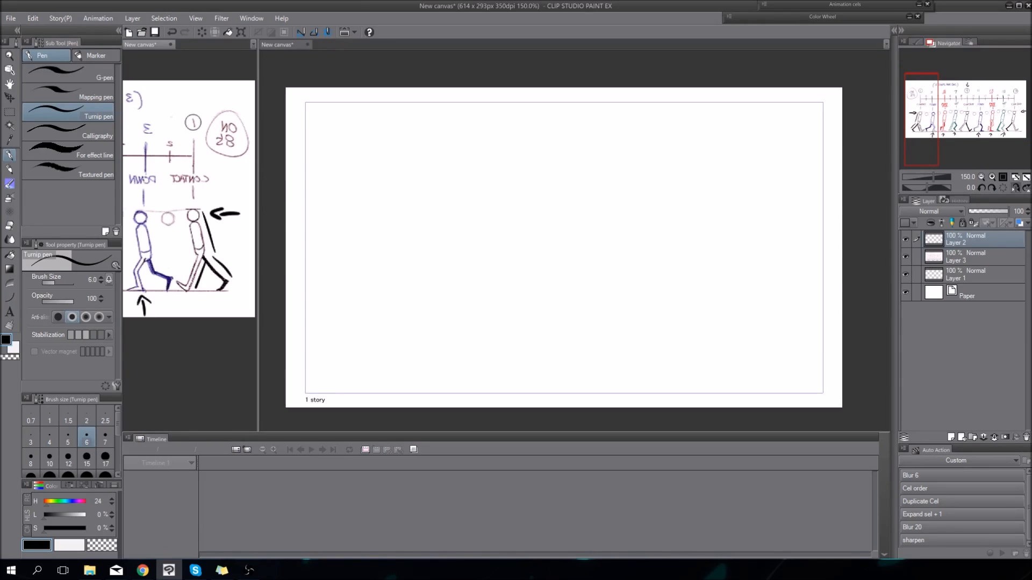
key(ctrl+z)
key(ctrl+z)
key(ctrl+z)
key(ctrl+y)
key(ctrl+y)
key(ctrl+y)
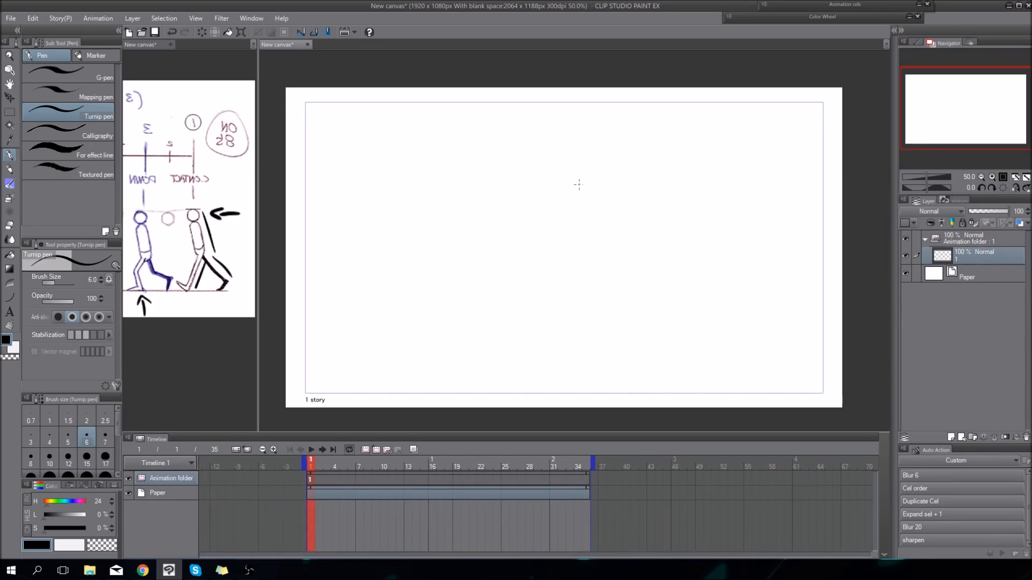
Sketch the walking figure's round head, chest and hips on frame 1 of the animation canvas
mouse_move(554, 158)
mouse_down()
mouse_move(570, 184)
mouse_move(539, 164)
mouse_move(571, 167)
mouse_move(537, 162)
mouse_move(564, 177)
mouse_move(552, 188)
mouse_up()
key(ctrl+z)
mouse_move(547, 190)
mouse_down()
mouse_move(552, 212)
mouse_move(573, 216)
mouse_move(549, 195)
mouse_move(565, 220)
mouse_move(576, 219)
mouse_move(574, 185)
mouse_up()
drag(554, 221, 564, 252)
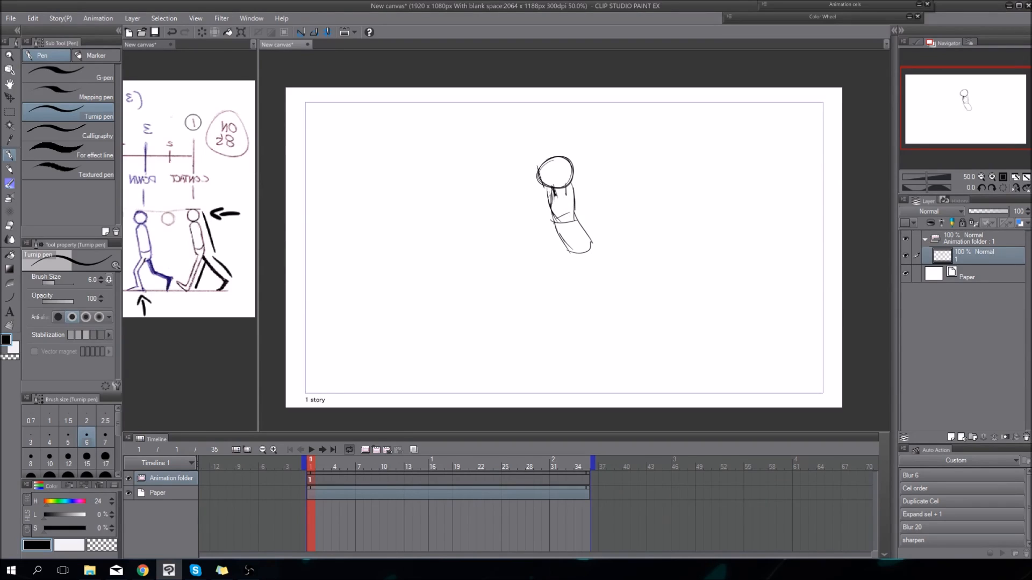
Rework the figure's head smaller, erase stray torso lines and redraw the neck and torso contours
mouse_move(558, 163)
mouse_down()
mouse_move(562, 177)
mouse_move(540, 165)
mouse_move(542, 187)
mouse_move(560, 155)
mouse_move(567, 182)
mouse_move(566, 153)
mouse_up()
key(e)
mouse_move(541, 186)
mouse_down()
mouse_move(564, 169)
mouse_move(556, 152)
mouse_move(543, 186)
mouse_move(556, 191)
mouse_move(572, 248)
mouse_up()
key(p)
mouse_move(571, 211)
mouse_down()
mouse_move(588, 245)
mouse_move(578, 245)
mouse_up()
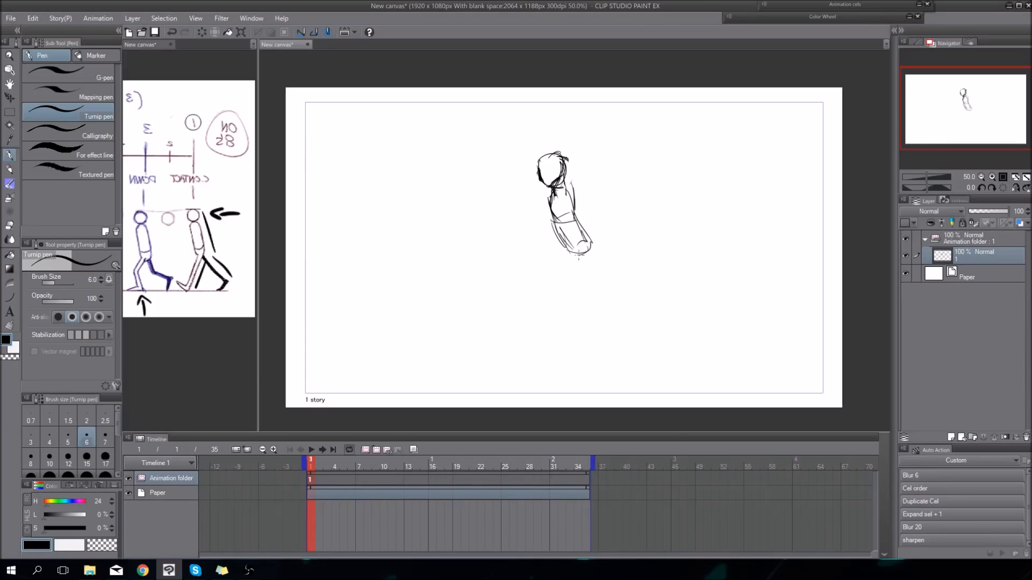
Sketch the straight front leg reaching forward with its foot and the rear leg trailing behind
drag(546, 293, 547, 302)
drag(565, 250, 543, 309)
mouse_move(571, 252)
mouse_down()
mouse_move(531, 327)
mouse_move(544, 326)
mouse_move(556, 293)
mouse_move(549, 321)
mouse_move(519, 318)
mouse_move(540, 326)
mouse_up()
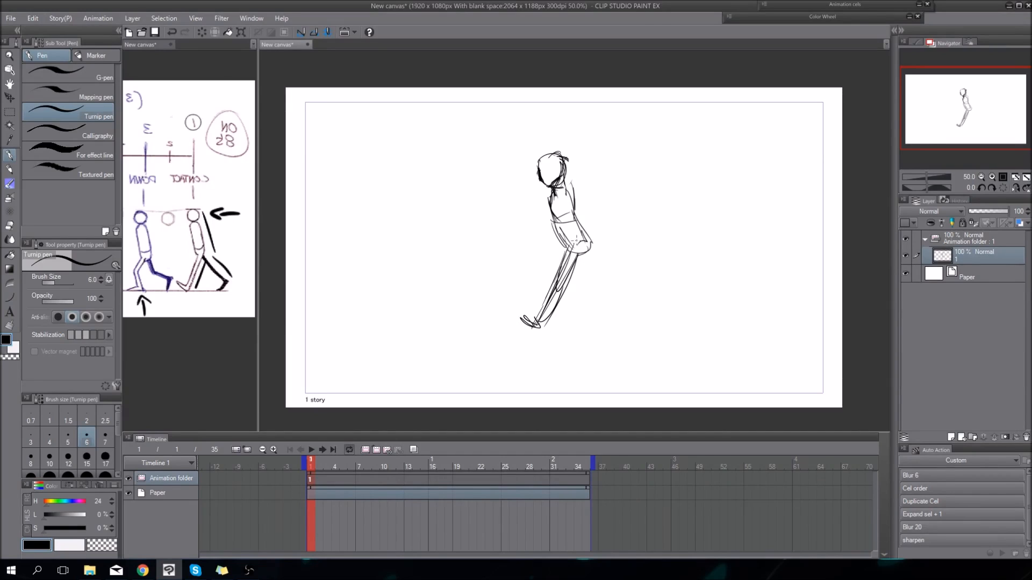
mouse_move(573, 241)
mouse_down()
mouse_move(595, 288)
mouse_move(630, 324)
mouse_up()
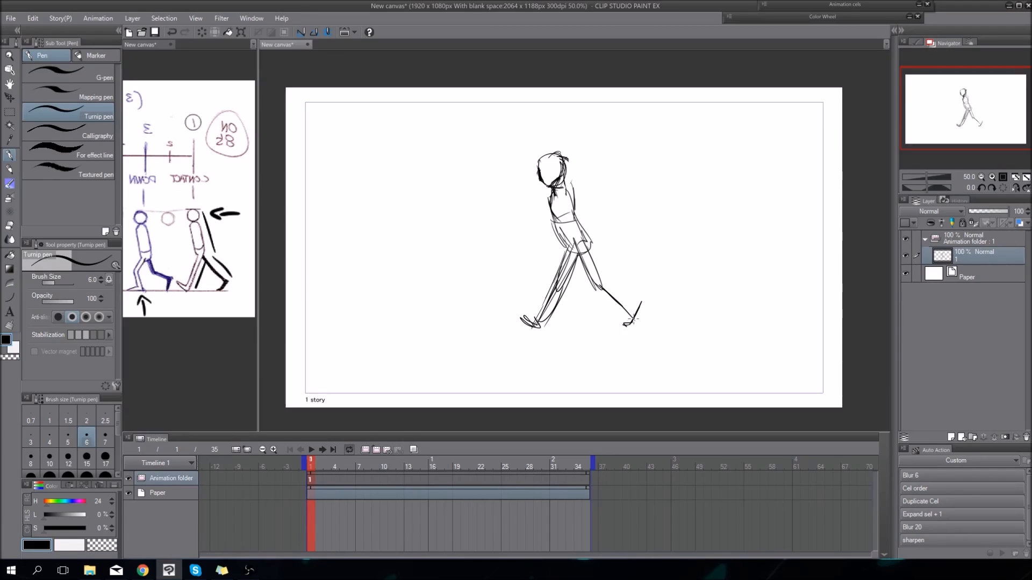
Erase and redraw the rear leg with a bent knee and raised heel, and clean up the front leg's lines
key(e)
drag(629, 308, 596, 286)
key(p)
mouse_move(575, 237)
mouse_down()
mouse_move(603, 288)
mouse_move(602, 277)
mouse_move(641, 302)
mouse_move(630, 304)
mouse_up()
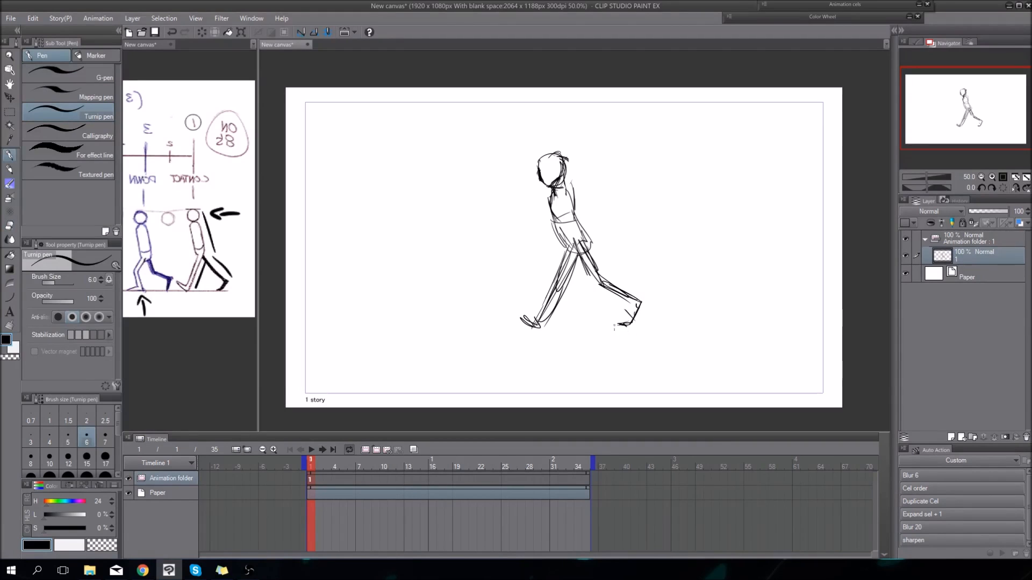
mouse_move(582, 253)
mouse_down()
mouse_move(639, 303)
mouse_move(586, 265)
mouse_move(562, 296)
mouse_move(552, 278)
mouse_up()
mouse_move(572, 244)
mouse_down()
mouse_move(545, 296)
mouse_move(558, 265)
mouse_move(556, 302)
mouse_move(543, 306)
mouse_up()
key(e)
key(p)
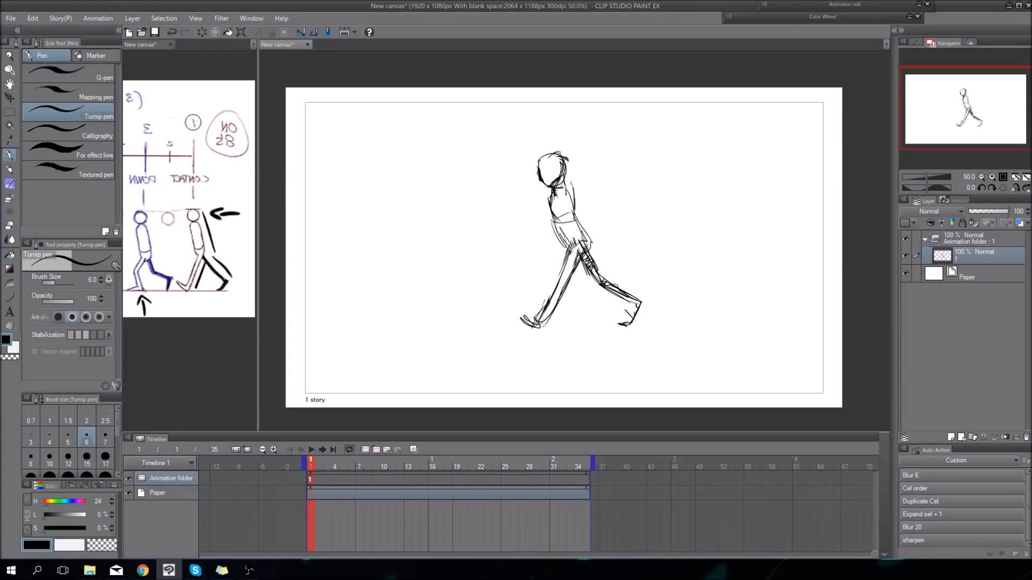
Refine the neck and back line, add a round shoulder joint and reshape the head outline
drag(589, 255, 564, 182)
drag(565, 195, 565, 211)
mouse_move(543, 157)
mouse_down()
mouse_move(541, 183)
mouse_move(537, 156)
mouse_move(561, 152)
mouse_up()
key(e)
key(p)
key(e)
key(p)
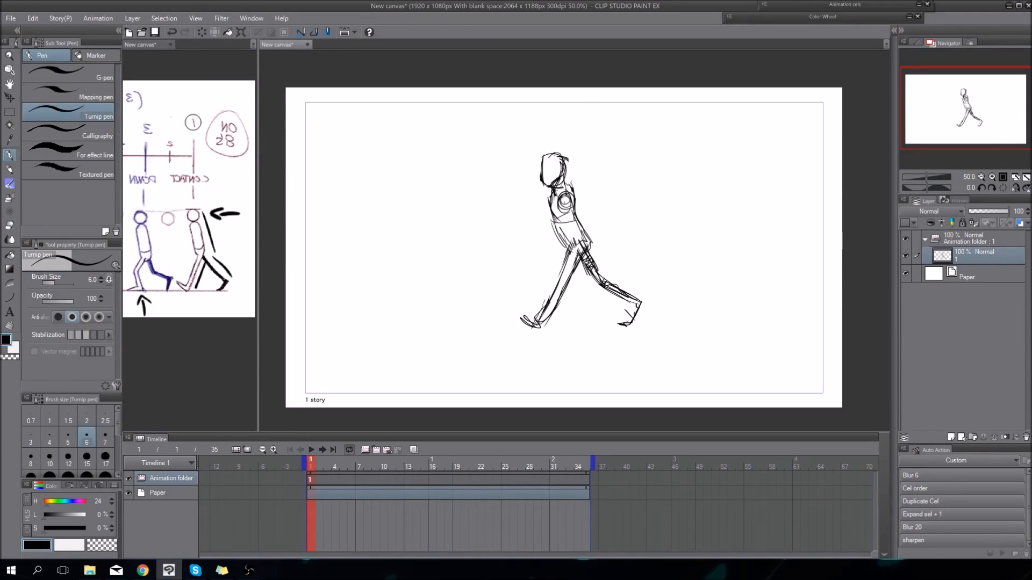
Sketch the near arm bent behind the torso and the far arm bent forward with a raised hand
drag(561, 205, 592, 233)
drag(566, 194, 593, 221)
mouse_move(575, 200)
mouse_down()
mouse_move(595, 218)
mouse_move(585, 238)
mouse_up()
mouse_move(587, 217)
mouse_down()
mouse_move(586, 243)
mouse_move(595, 236)
mouse_up()
mouse_move(581, 238)
mouse_down()
mouse_move(590, 245)
mouse_move(522, 216)
mouse_move(535, 220)
mouse_move(539, 234)
mouse_move(529, 237)
mouse_move(548, 236)
mouse_up()
mouse_move(544, 236)
mouse_down()
mouse_move(568, 208)
mouse_move(545, 227)
mouse_move(524, 212)
mouse_up()
key(e)
key(p)
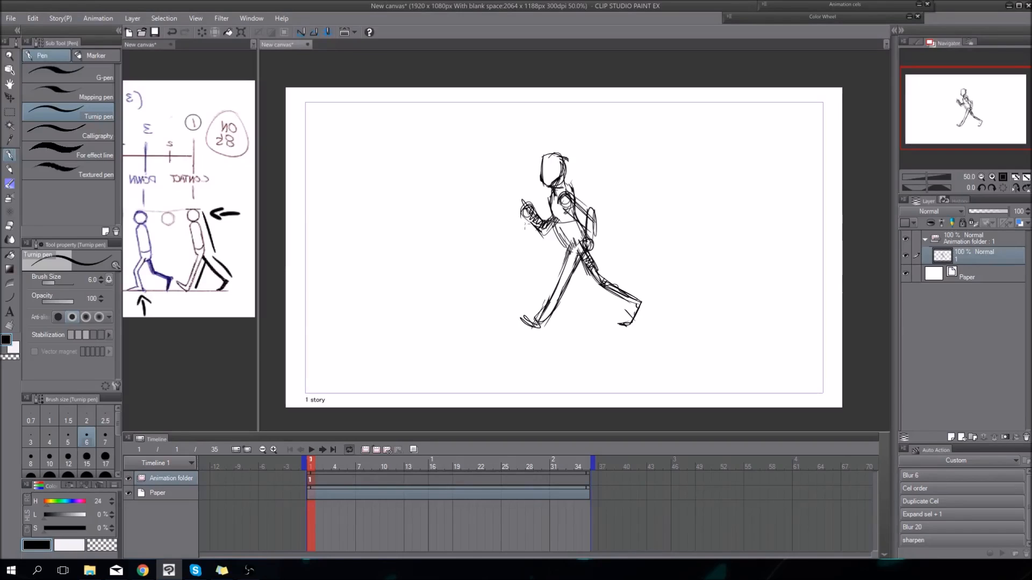
Erase the near arm's rough lines and redraw its upper arm, forearm and hand behind the torso
key(e)
mouse_move(567, 204)
mouse_down()
mouse_move(589, 233)
mouse_move(588, 220)
mouse_up()
key(p)
mouse_move(573, 212)
mouse_down()
mouse_move(598, 219)
mouse_move(592, 237)
mouse_up()
drag(592, 237, 590, 246)
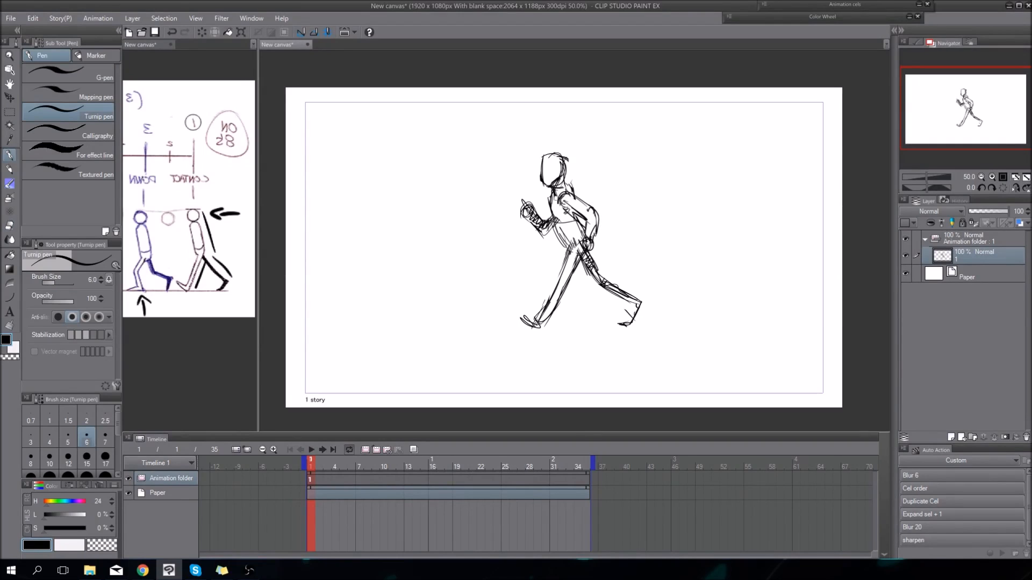
Warp the figure with Mesh Transformation, shifting its head, torso, forward hand and front thigh slightly backward
key(ctrl+t)
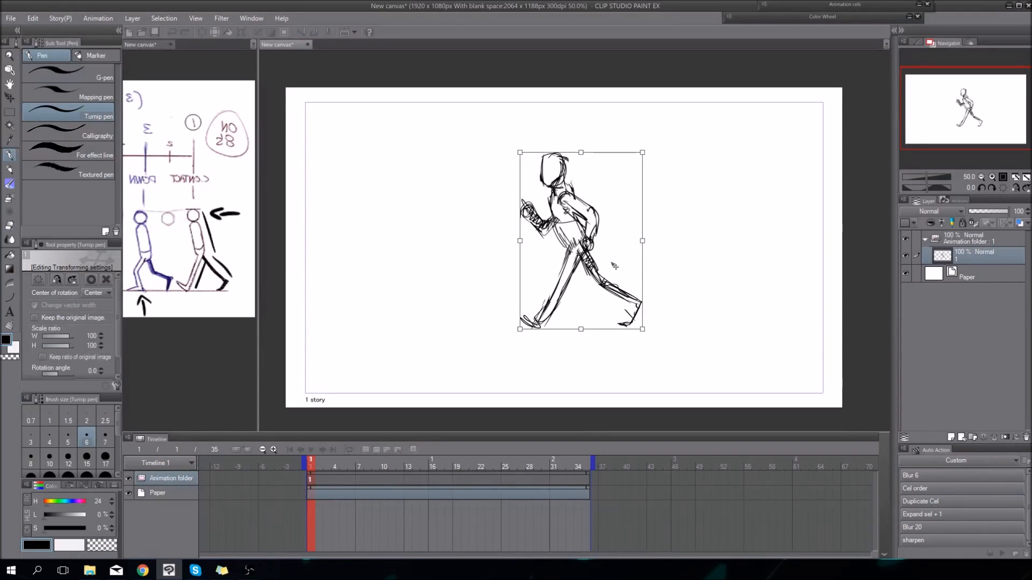
key(Escape)
click(27, 17)
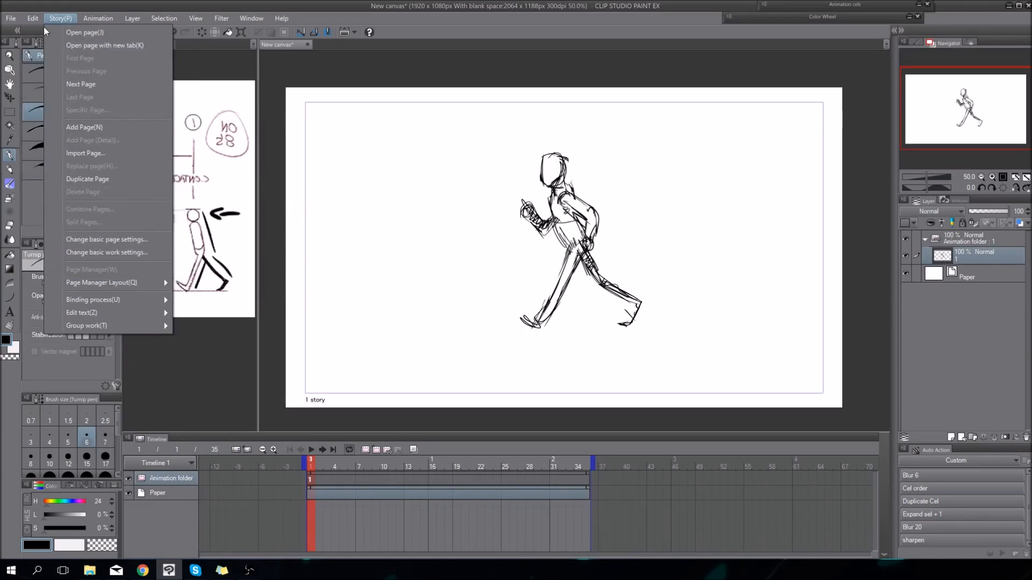
mouse_move(107, 240)
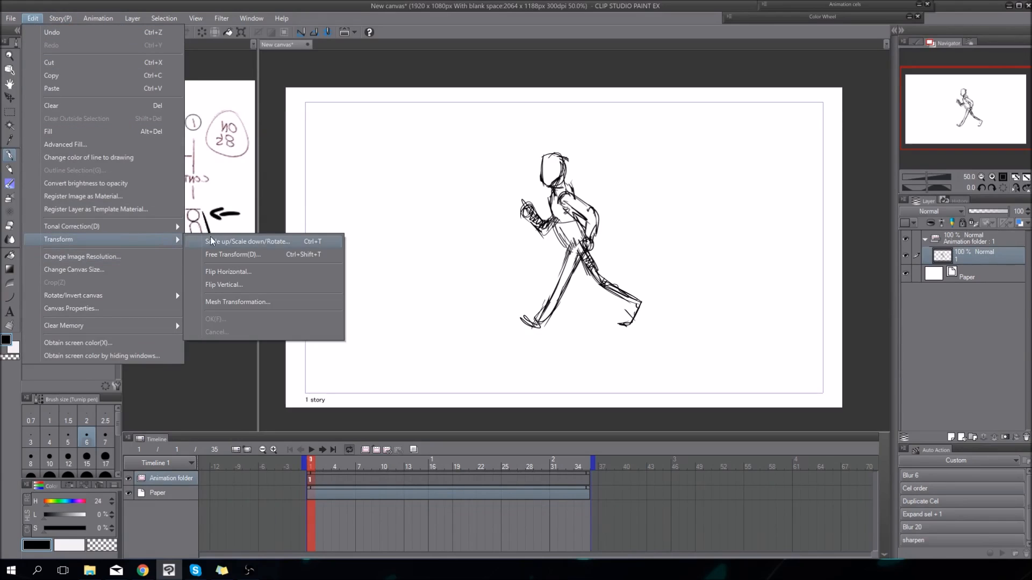
click(266, 301)
drag(560, 211, 566, 209)
drag(560, 270, 567, 267)
drag(566, 209, 564, 204)
drag(560, 153, 565, 157)
drag(564, 207, 525, 208)
drag(602, 211, 604, 209)
drag(565, 157, 567, 152)
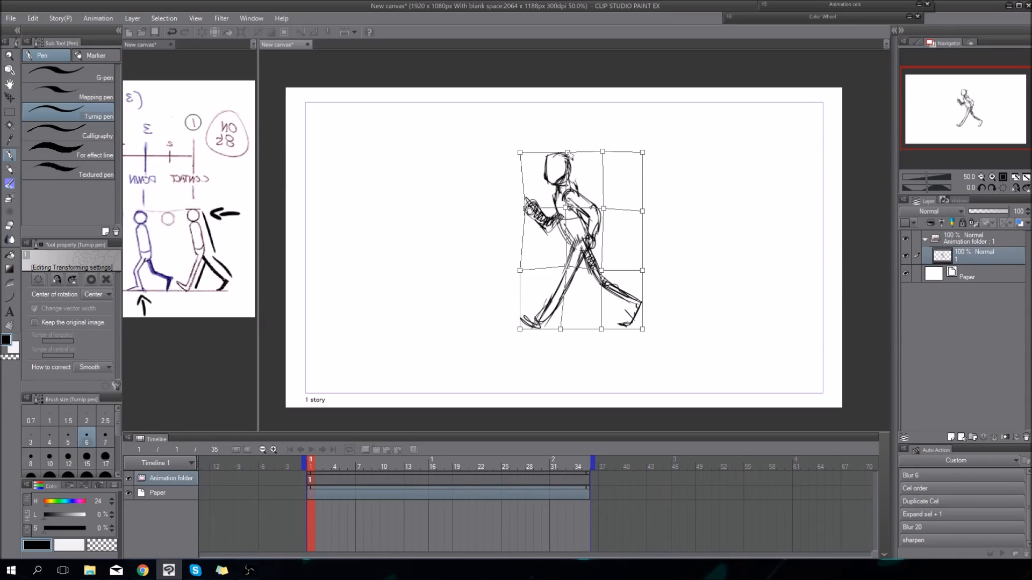
drag(526, 272, 530, 269)
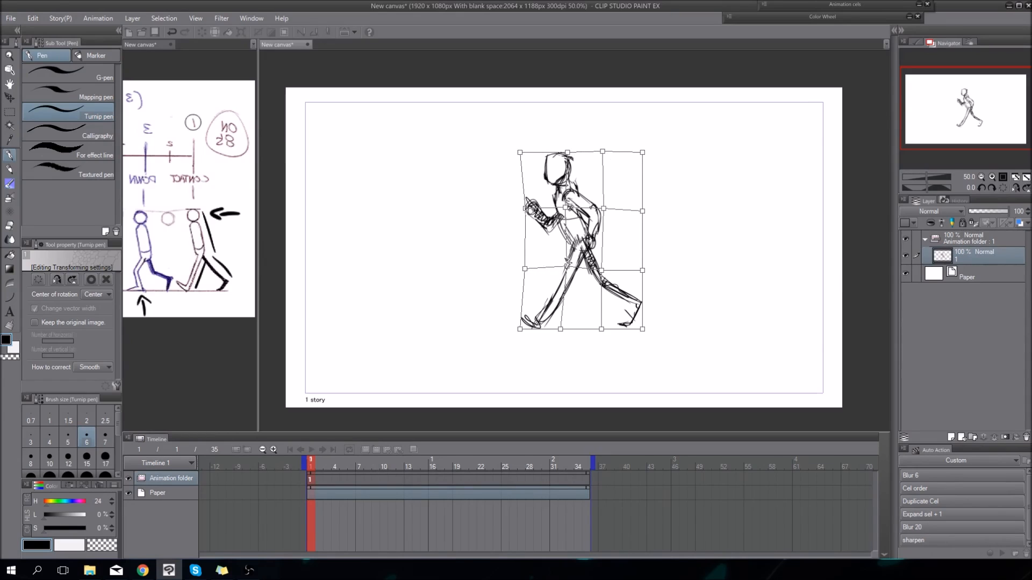
key(Return)
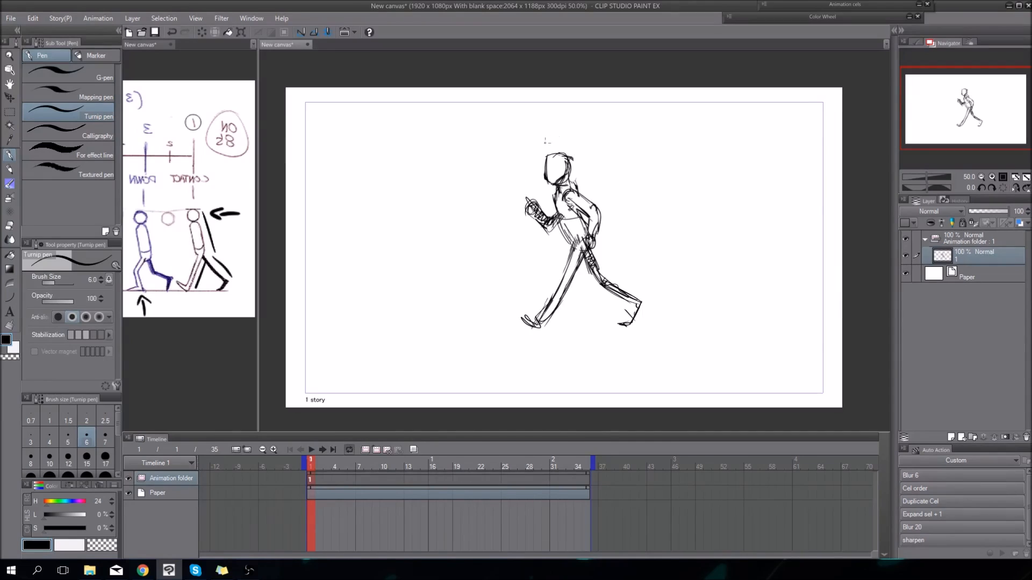
Strengthen the torso and back contours and darken the rear foot
drag(558, 217, 572, 242)
mouse_move(558, 188)
mouse_down()
mouse_move(561, 218)
mouse_move(587, 238)
mouse_up()
drag(641, 301, 618, 325)
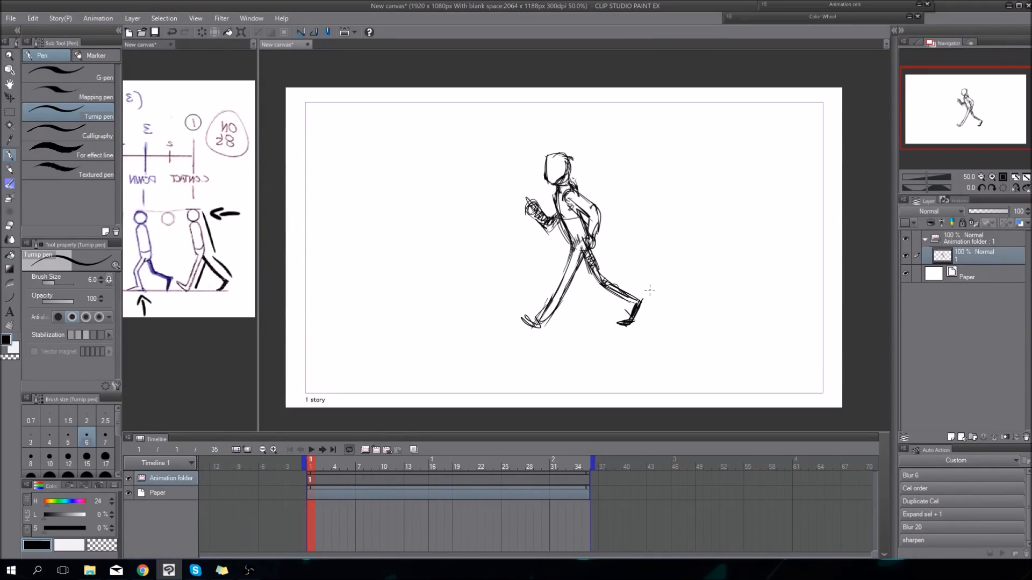
Reinforce the front leg's outline and redraw its foot with raised toes
drag(579, 272, 537, 322)
mouse_move(544, 317)
mouse_down()
mouse_move(518, 324)
mouse_move(534, 324)
mouse_up()
drag(519, 307, 524, 311)
Erase the hatched rear thigh and redraw the rear leg's contours down to the foot
key(e)
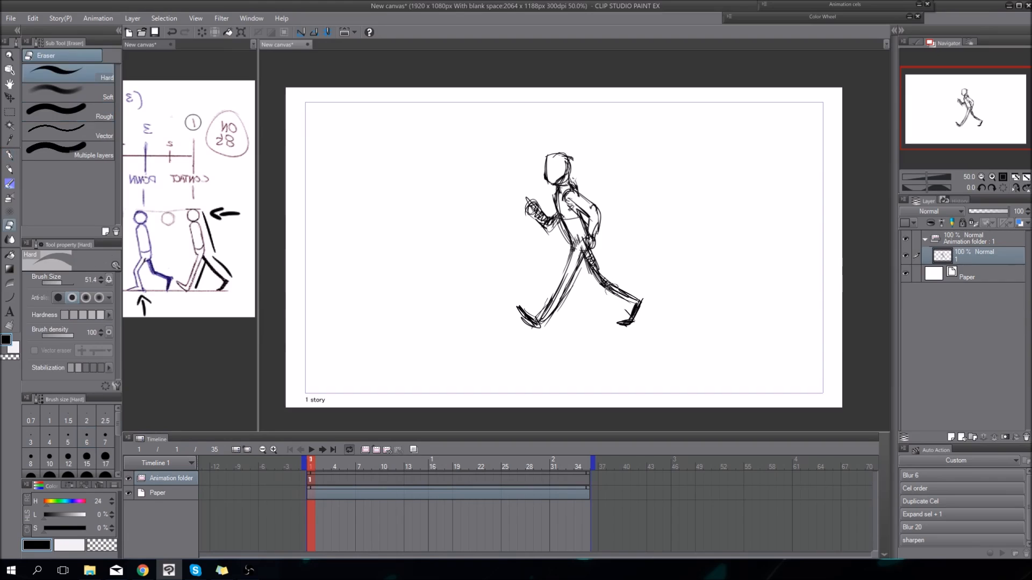
key(p)
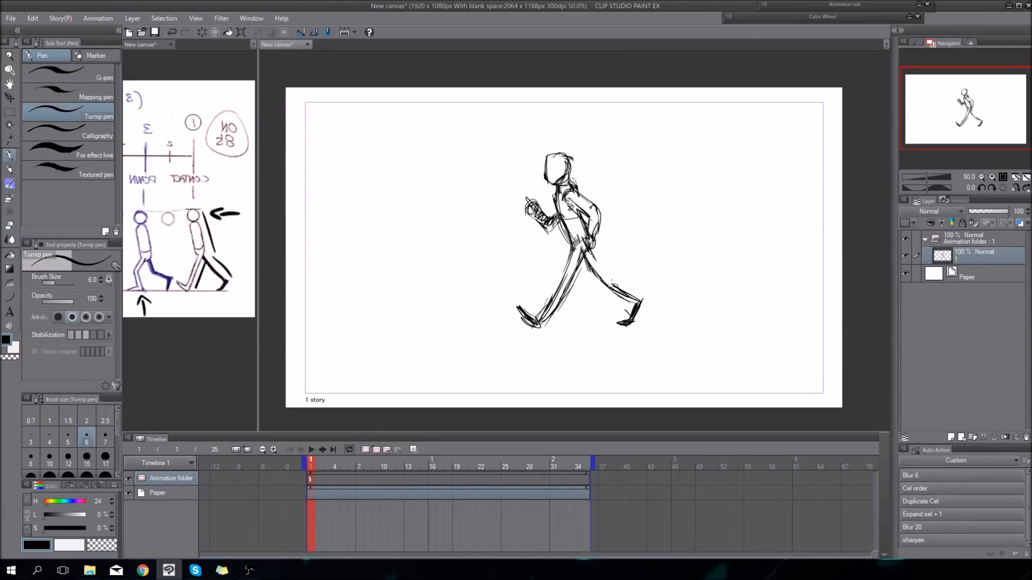
drag(608, 279, 639, 298)
mouse_move(624, 290)
mouse_down()
mouse_move(639, 303)
mouse_move(636, 315)
mouse_up()
key(e)
key(p)
Lasso the rear leg and distort it with a transformation, pulling its lower corner slightly inward
key(m)
click(70, 113)
mouse_move(600, 340)
mouse_down()
mouse_move(602, 254)
mouse_move(578, 271)
mouse_up()
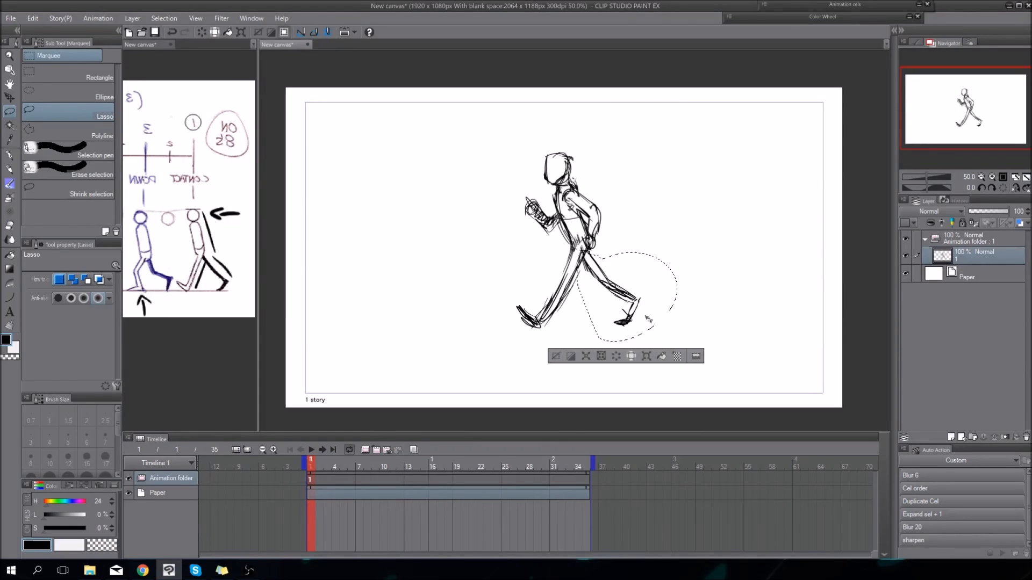
key(ctrl+t)
drag(678, 343, 669, 341)
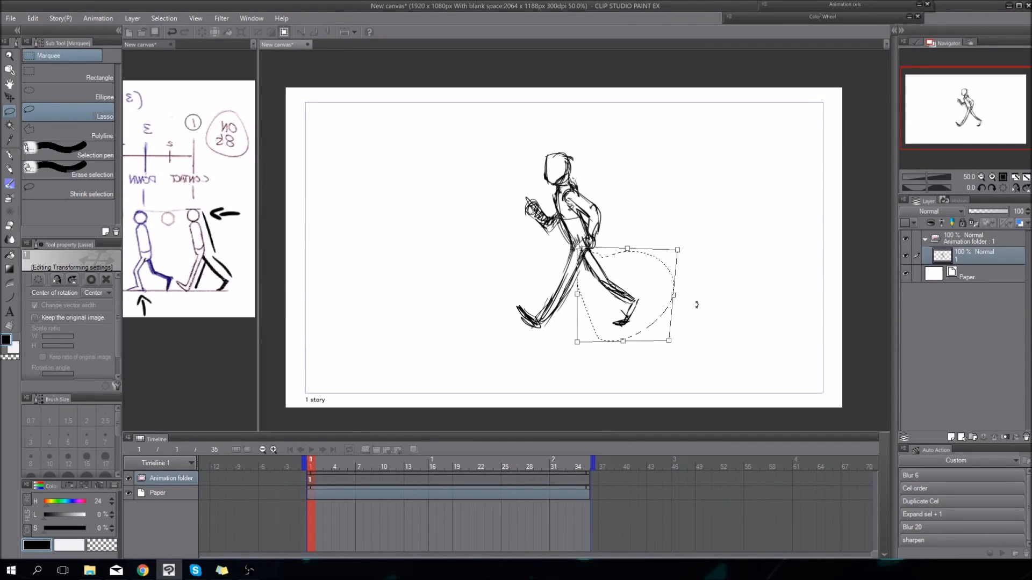
key(Return)
Clean the stray hatching off the rear leg and redraw its contours from hip to foot
key(p)
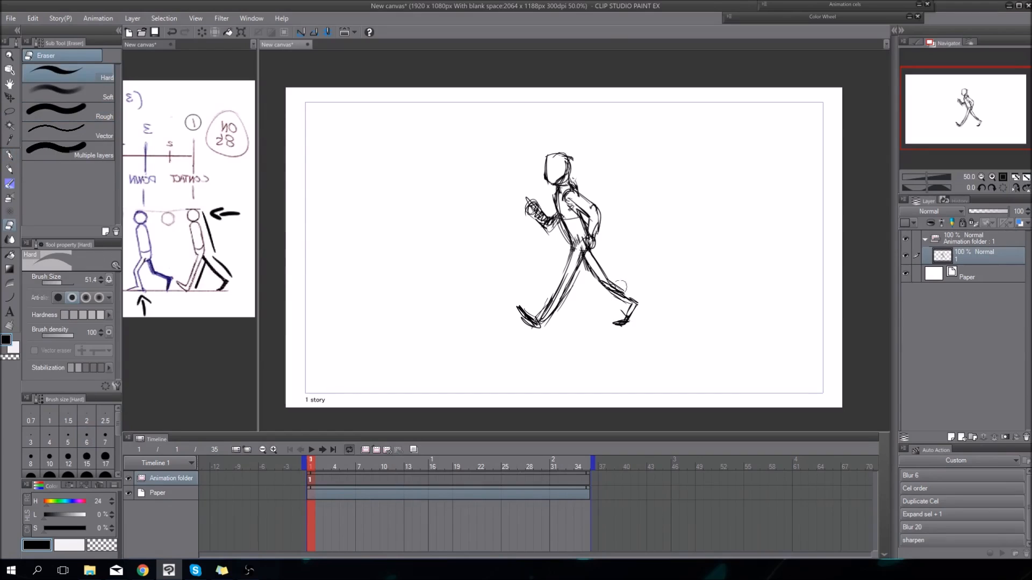
drag(590, 253, 631, 304)
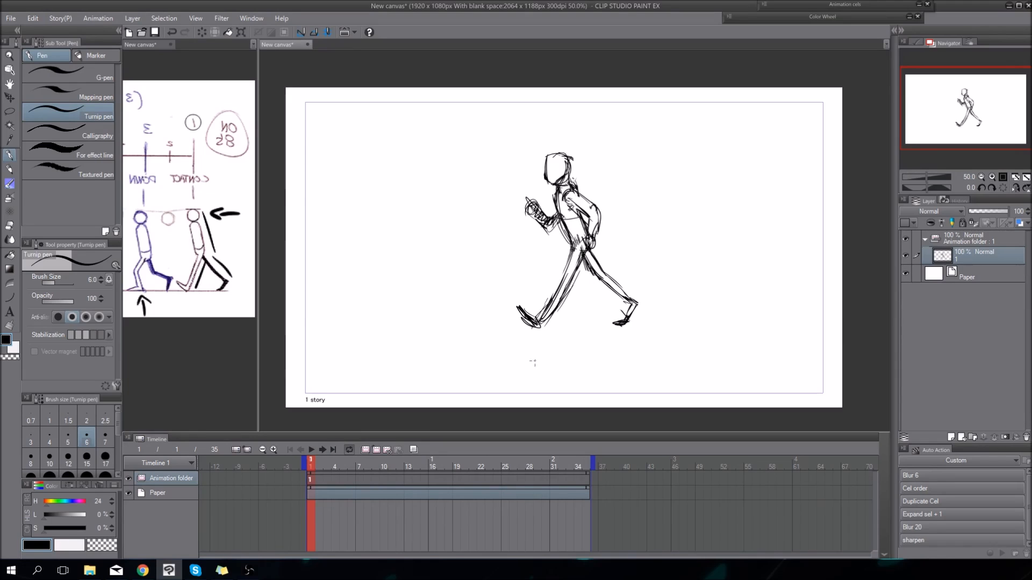
click(189, 242)
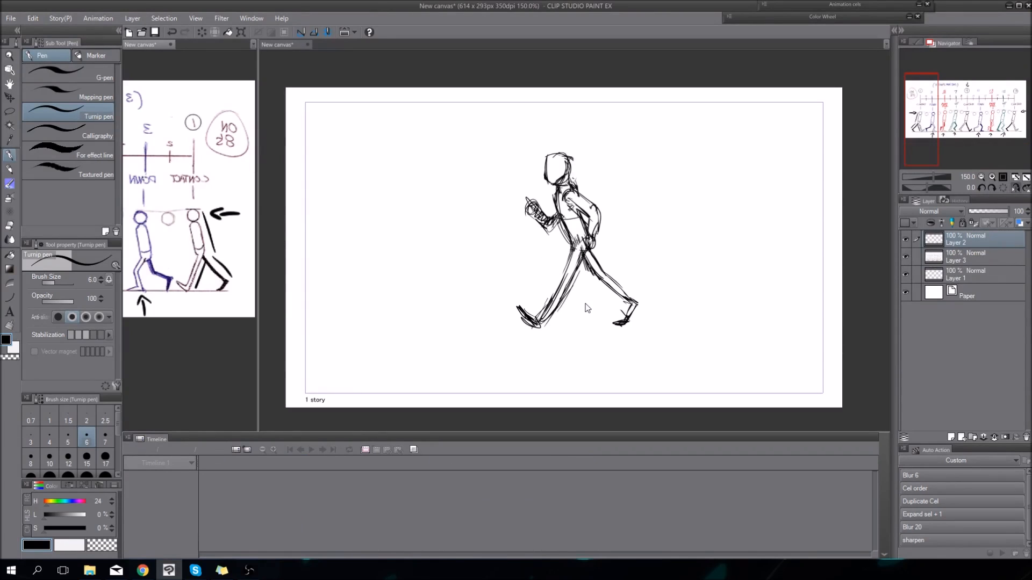
click(623, 278)
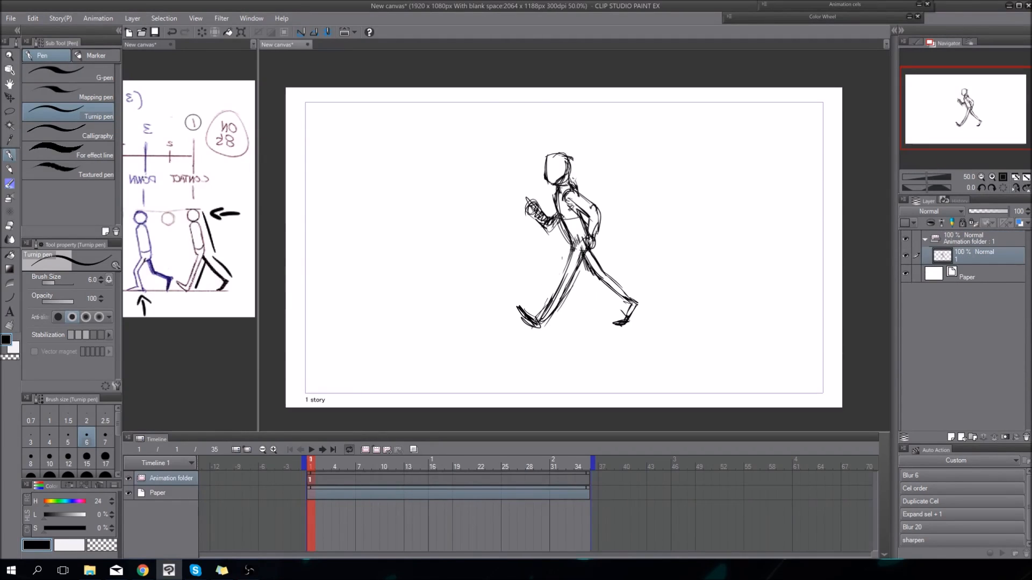
Create a new animation cel at frame 7 with onion skin enabled
drag(312, 467, 337, 471)
click(361, 467)
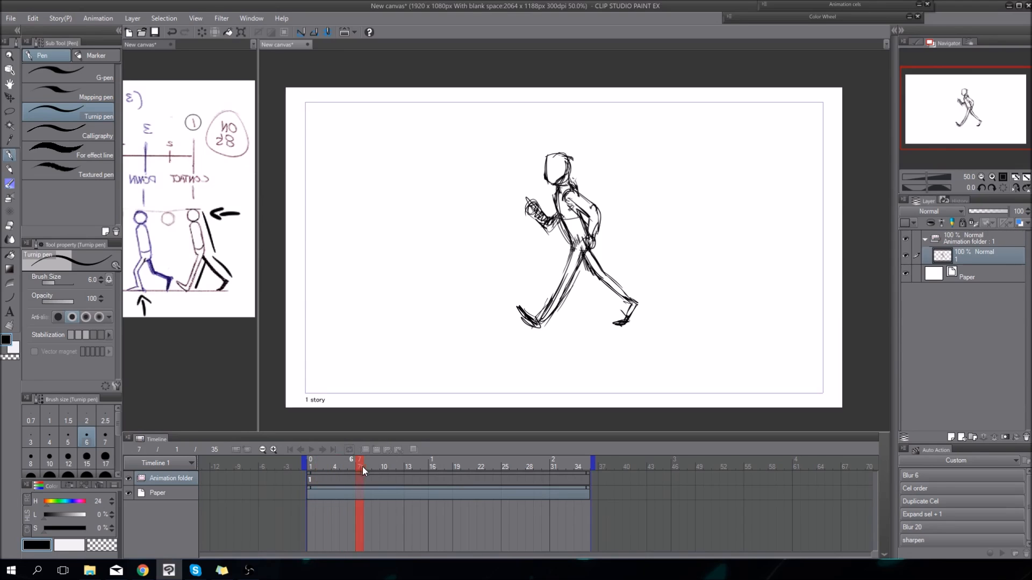
key(alt+n)
click(412, 450)
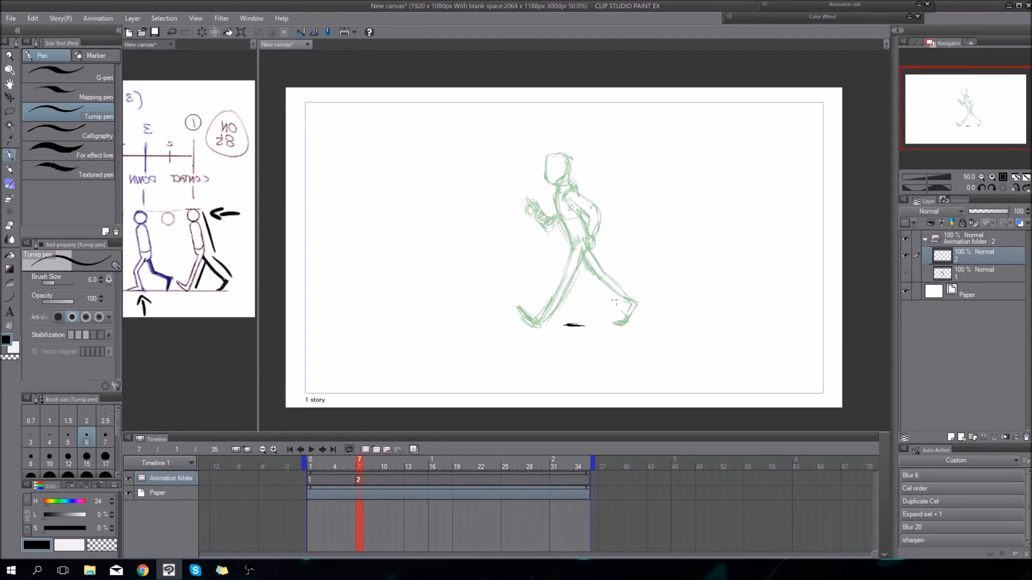
Rough in an upright figure over the onion skin with a straight support leg, curved torso, shoulder and head
drag(581, 323, 579, 266)
drag(569, 196, 579, 259)
drag(574, 196, 568, 203)
mouse_move(572, 168)
mouse_down()
mouse_move(593, 213)
mouse_move(564, 191)
mouse_move(583, 186)
mouse_move(589, 168)
mouse_up()
Circle the red passing position, number 5, on the reference chart
click(204, 376)
drag(203, 375, 250, 371)
drag(177, 368, 231, 365)
drag(193, 362, 241, 362)
drag(192, 356, 214, 356)
drag(191, 356, 228, 354)
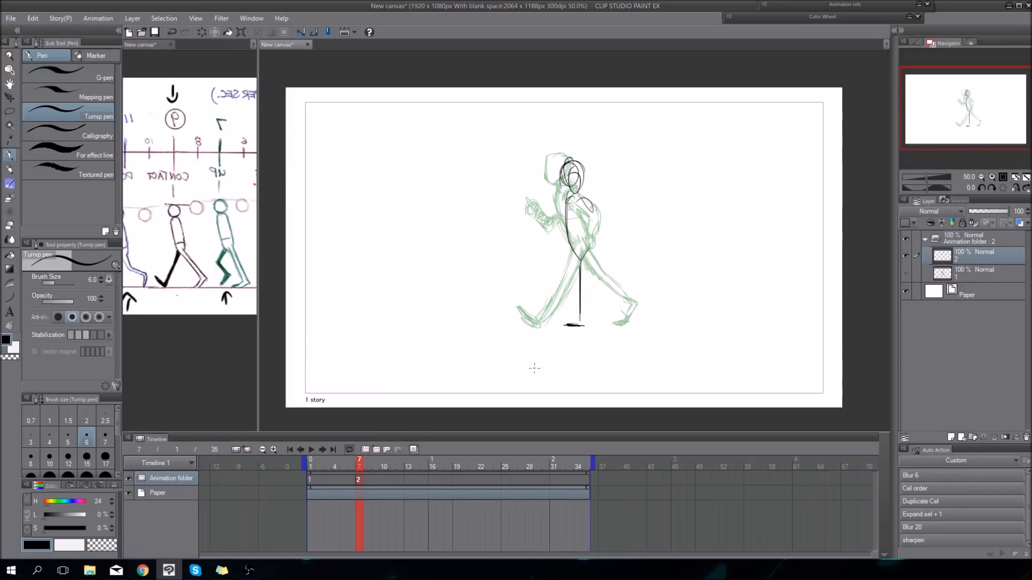
drag(219, 272, 165, 274)
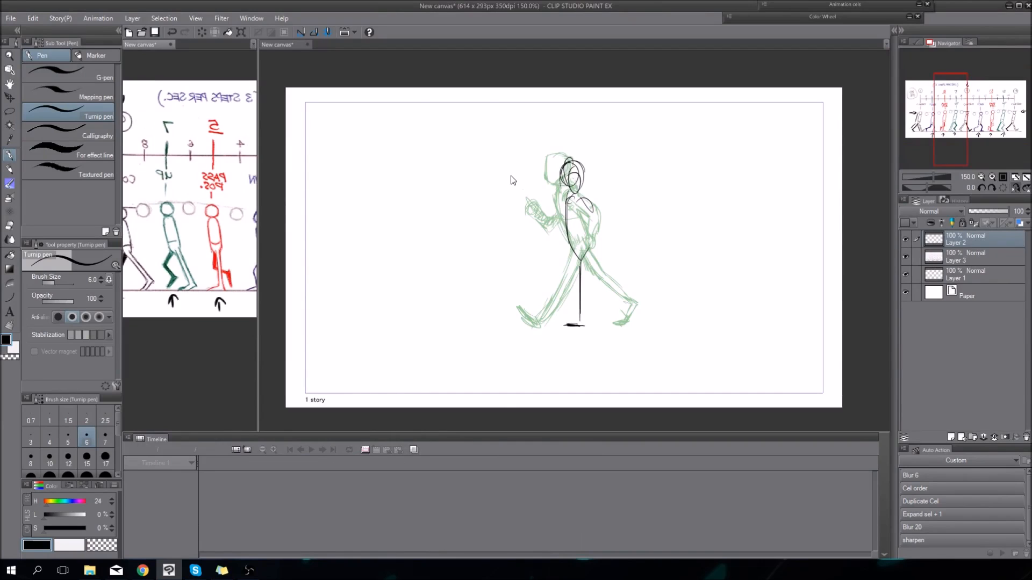
drag(233, 346, 206, 353)
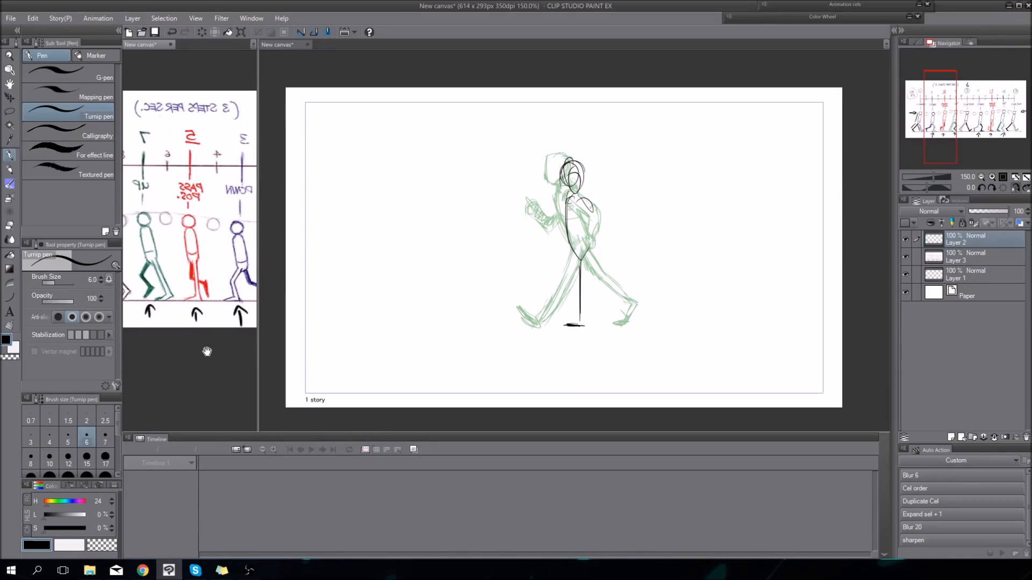
mouse_move(197, 207)
mouse_down()
mouse_move(174, 229)
mouse_move(194, 209)
mouse_up()
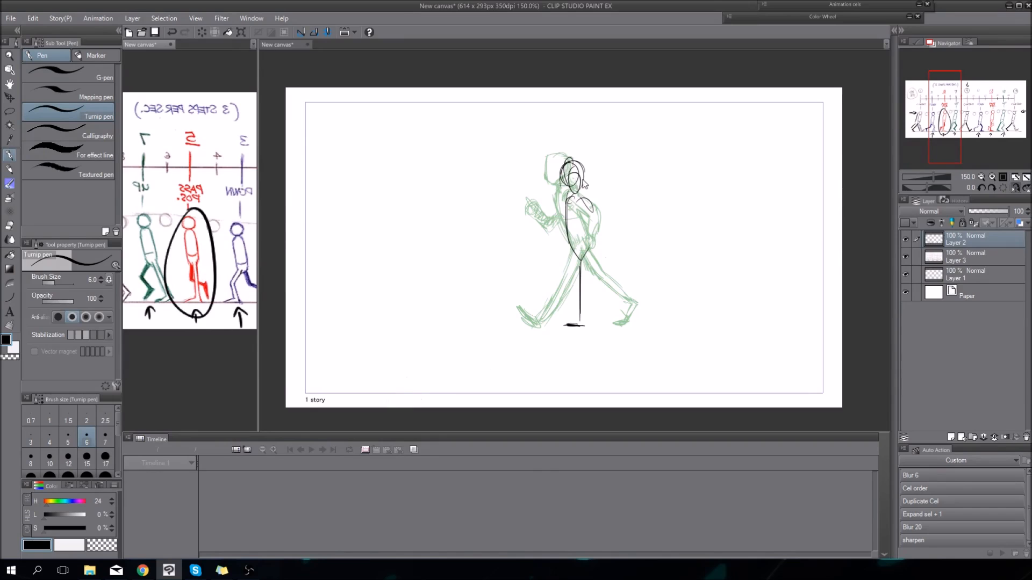
click(558, 178)
click(222, 363)
drag(221, 362, 171, 356)
Redraw the passing pose's head higher with a neck, and erase the old head and torso lines
click(580, 179)
key(ctrl+z)
drag(572, 151, 563, 165)
mouse_move(578, 148)
mouse_down()
mouse_move(564, 155)
mouse_move(584, 157)
mouse_move(560, 163)
mouse_move(564, 214)
mouse_up()
drag(568, 173, 566, 205)
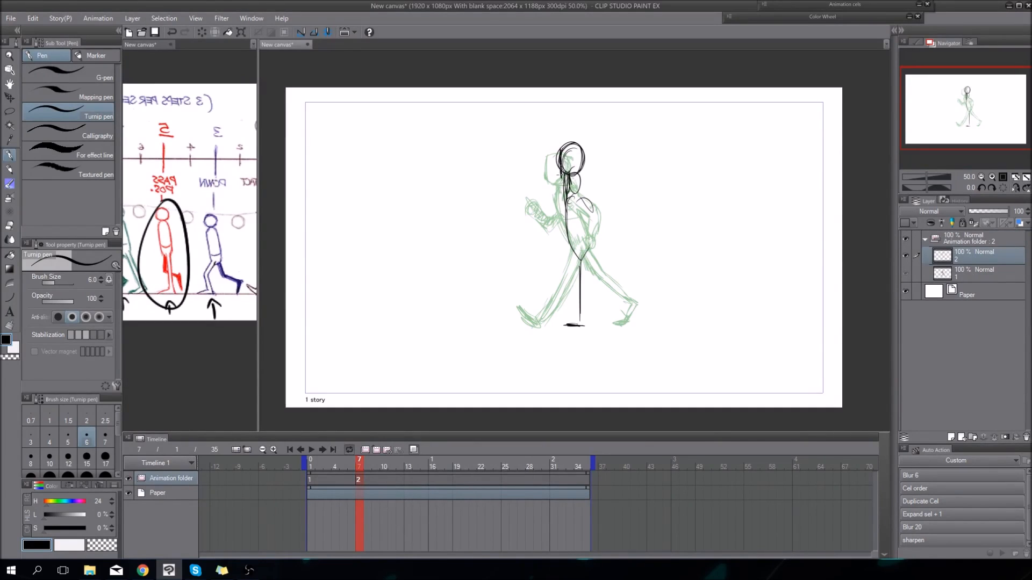
key(e)
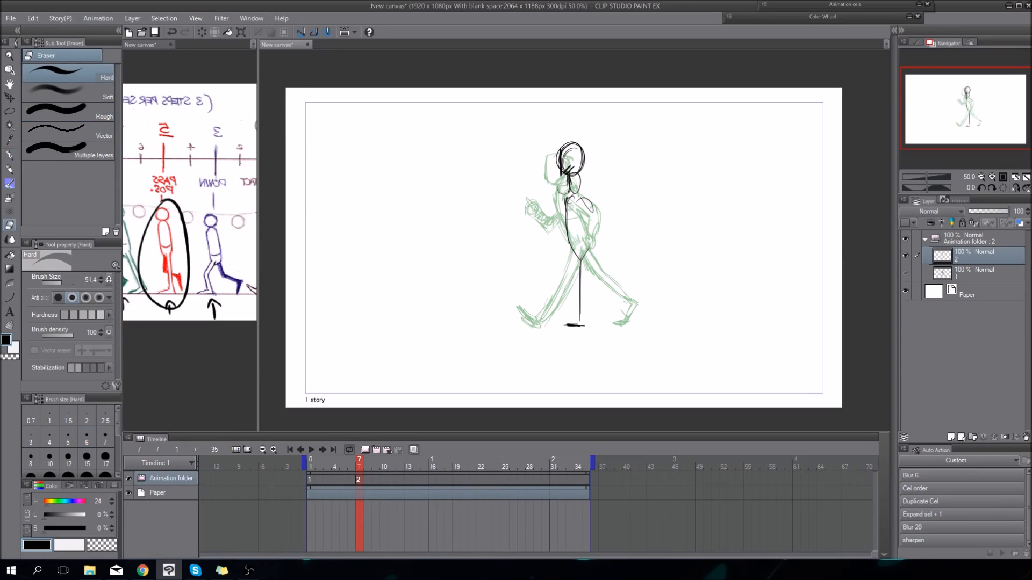
key(p)
key(e)
drag(582, 181, 567, 225)
Draw the passing pose's straight torso and pelvis and darken the support leg, erasing leftover hip lines
key(p)
drag(582, 182, 580, 216)
mouse_move(568, 217)
mouse_down()
mouse_move(580, 218)
mouse_move(575, 247)
mouse_move(588, 243)
mouse_move(579, 243)
mouse_move(581, 324)
mouse_up()
drag(578, 265, 580, 283)
key(e)
mouse_move(588, 246)
mouse_down()
mouse_move(585, 273)
mouse_move(585, 234)
mouse_move(594, 253)
mouse_move(576, 243)
mouse_up()
key(p)
key(e)
key(p)
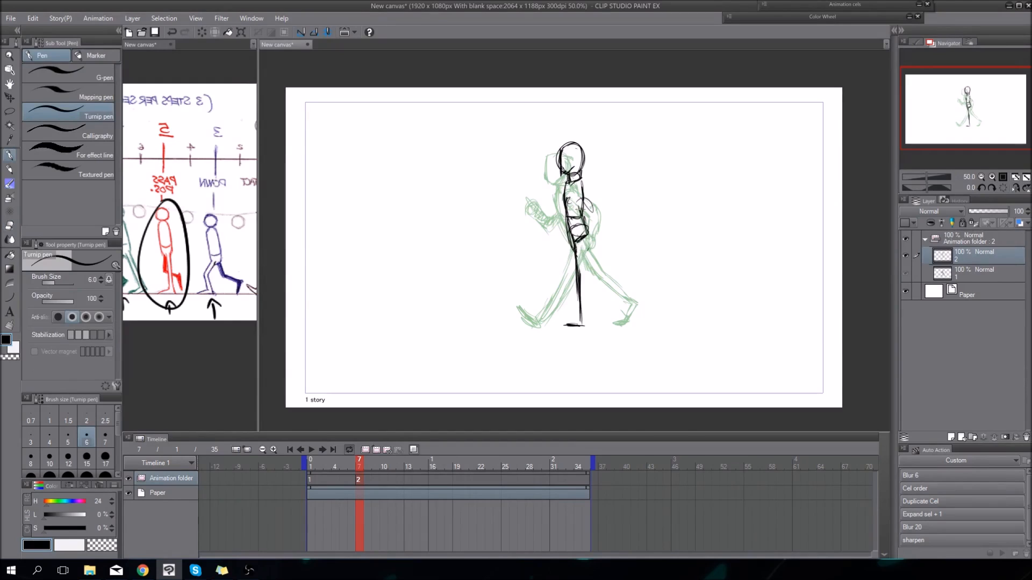
Sketch the near arm hanging across the torso with the hand by the hip, and erase the overlapping lines
mouse_move(584, 187)
mouse_down()
mouse_move(573, 197)
mouse_move(583, 185)
mouse_move(582, 215)
mouse_up()
mouse_move(574, 193)
mouse_down()
mouse_move(581, 215)
mouse_move(560, 245)
mouse_up()
drag(583, 211, 560, 248)
drag(584, 187, 589, 220)
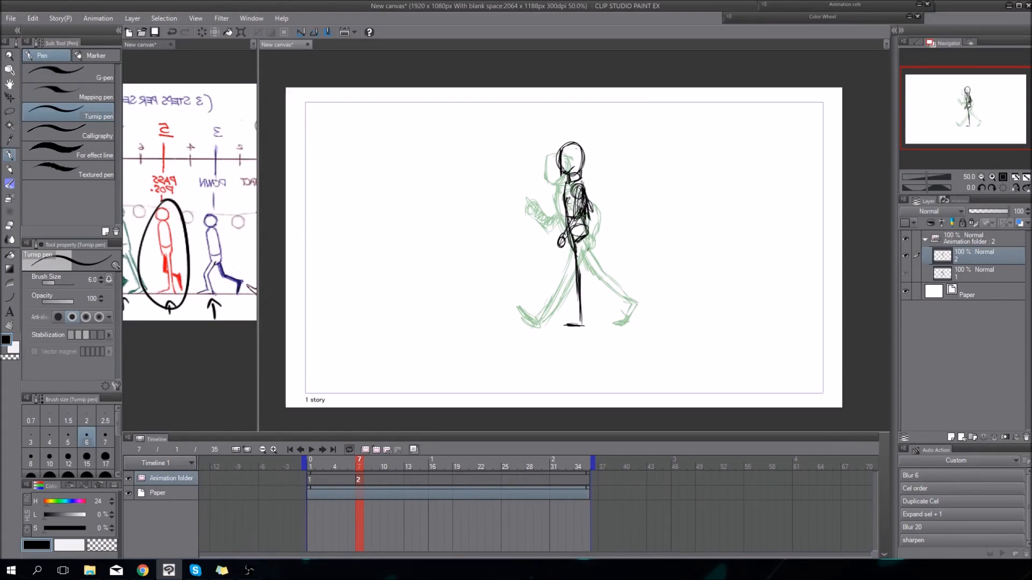
key(e)
mouse_move(578, 193)
mouse_down()
mouse_move(570, 229)
mouse_move(574, 205)
mouse_up()
Add the back contour of the straight support leg from the hip down to the foot
key(p)
drag(581, 239, 585, 320)
drag(583, 280, 585, 326)
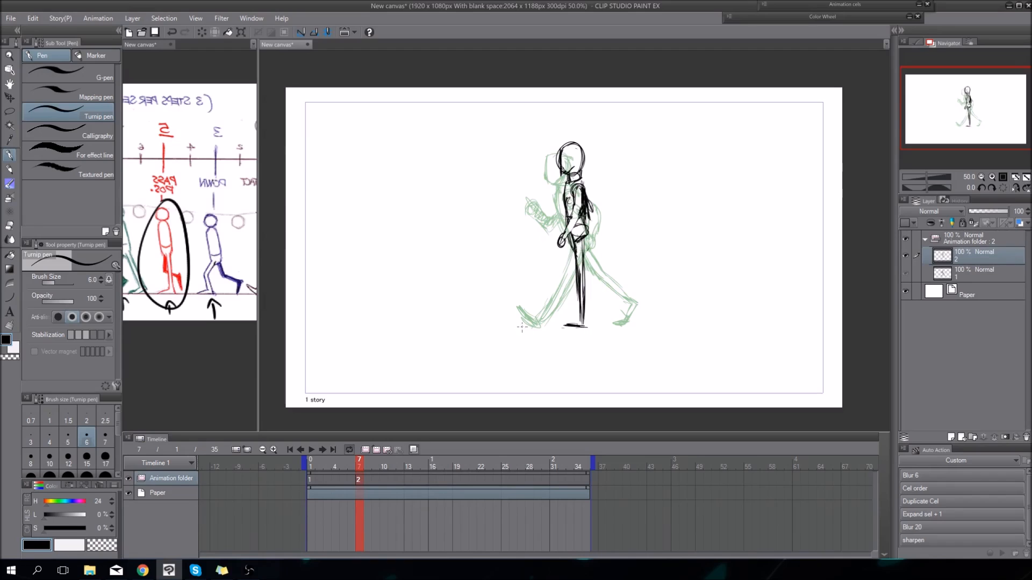
Return to frame 1, add a new layer and move it below the animation folder
drag(359, 466, 308, 486)
click(961, 436)
drag(973, 283, 983, 318)
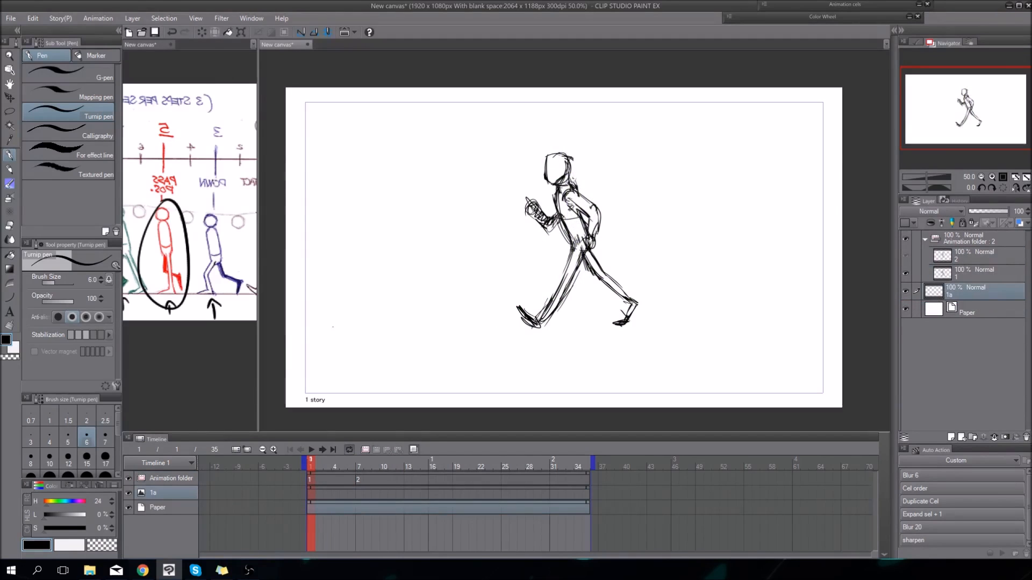
Draw a horizontal ground line across the canvas and shift it up to the soles of the feet
drag(304, 334, 842, 335)
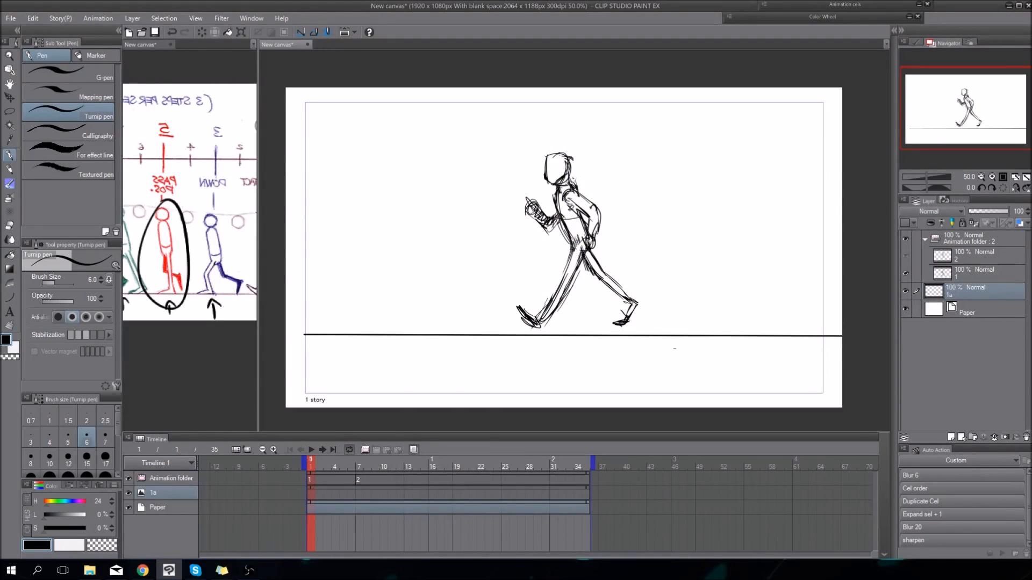
key(ctrl+t)
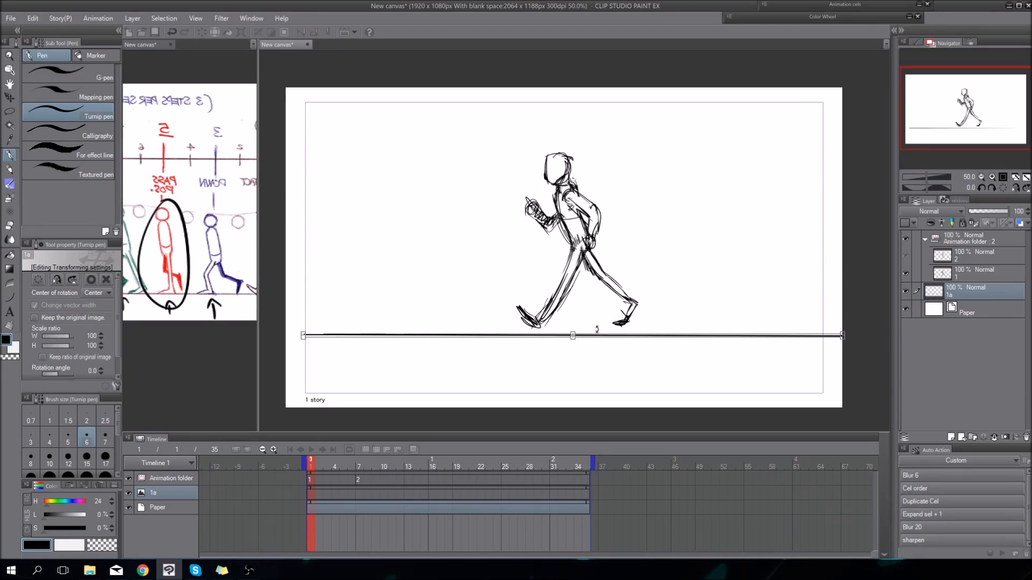
key(Up)
key(Up)
key(Up)
key(Up)
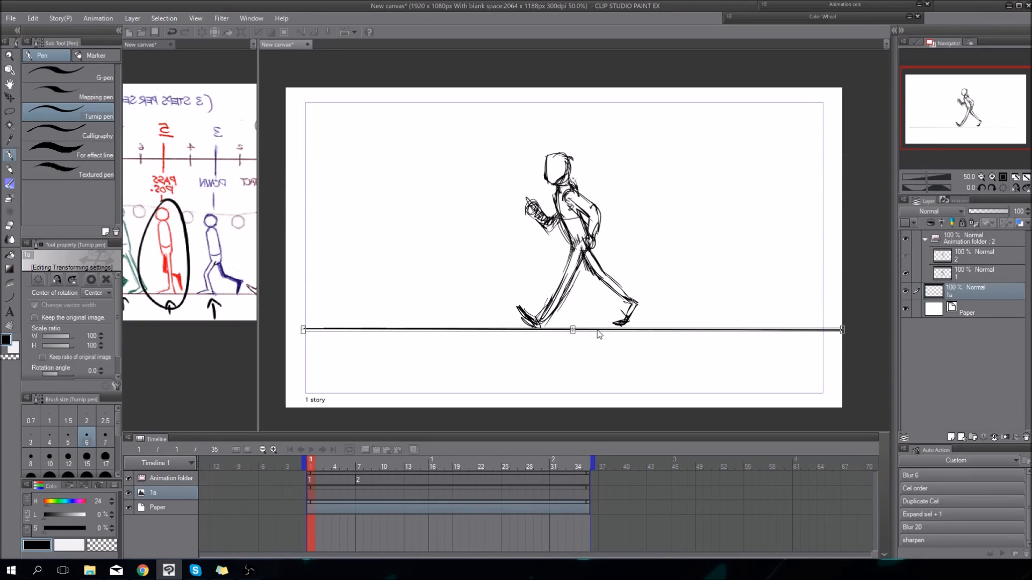
key(Return)
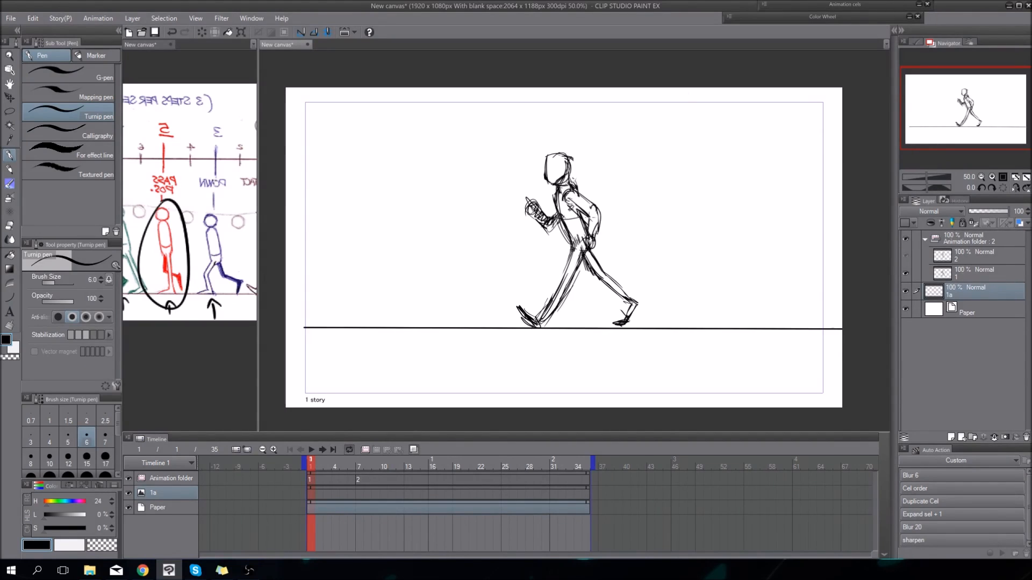
drag(307, 214, 833, 228)
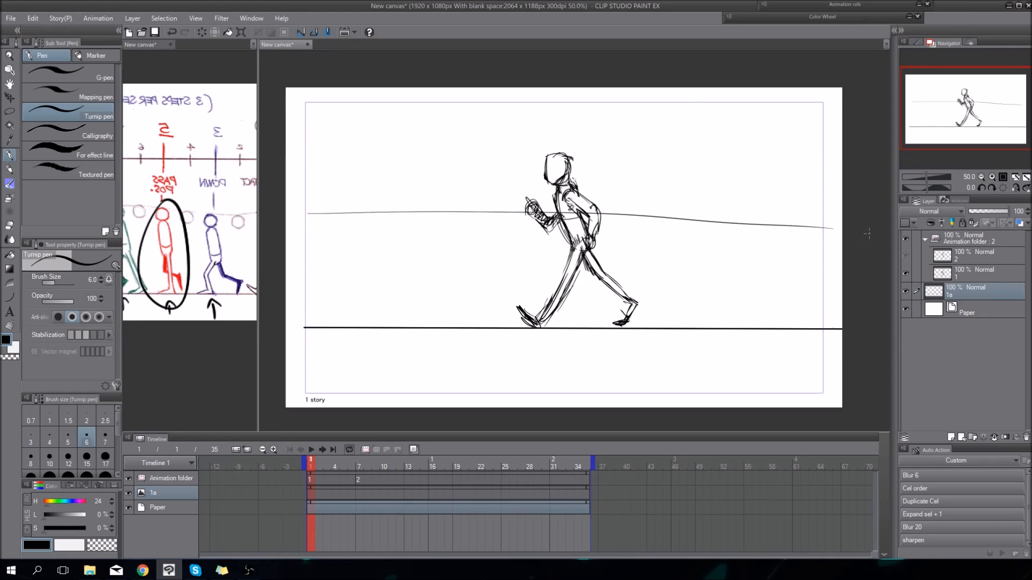
drag(308, 155, 832, 157)
key(ctrl+z)
key(ctrl+z)
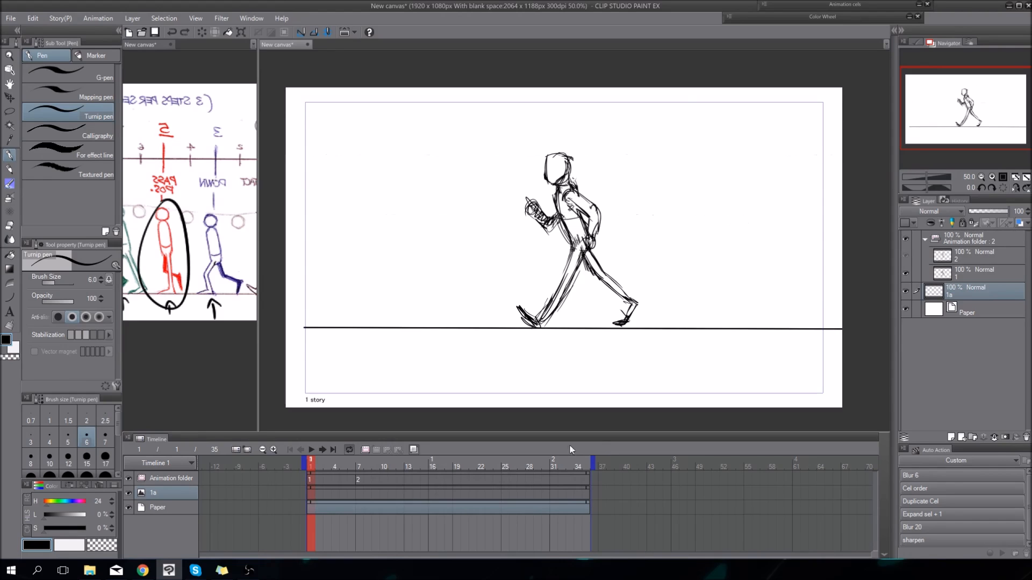
Select cel 2 at frame 7 and sketch the far hand just in front of the hip
click(360, 466)
key(Left)
key(Right)
key(Left)
key(Right)
click(358, 479)
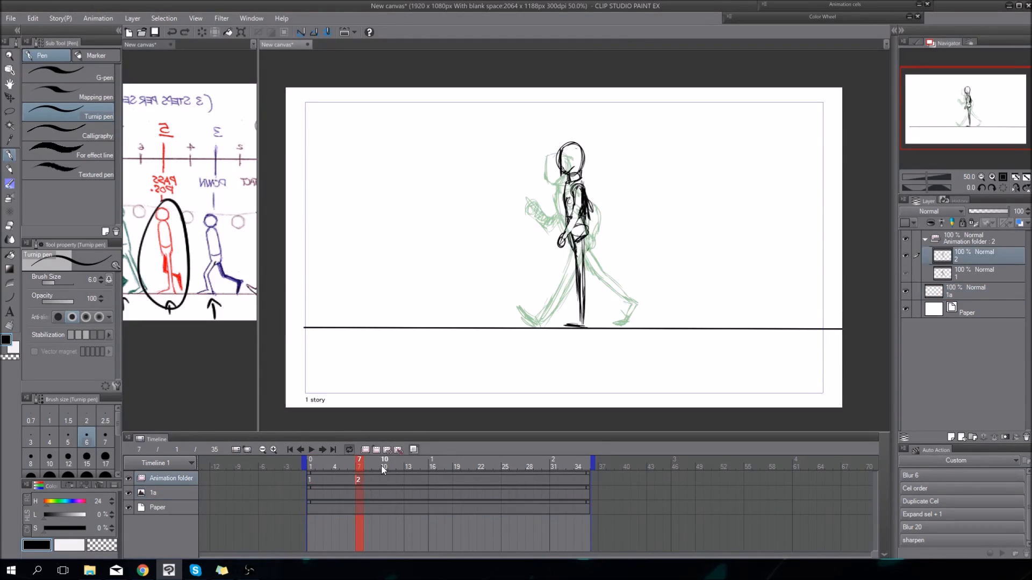
drag(560, 242, 567, 235)
Sketch and shade the passing leg with its knee bent and foot lifted behind, correcting the shin with the eraser
mouse_move(573, 247)
mouse_down()
mouse_move(570, 290)
mouse_move(617, 267)
mouse_move(569, 283)
mouse_move(614, 309)
mouse_move(595, 320)
mouse_up()
key(e)
mouse_move(614, 270)
mouse_down()
mouse_move(581, 274)
mouse_move(581, 309)
mouse_up()
key(p)
key(e)
key(p)
mouse_move(578, 244)
mouse_down()
mouse_move(585, 294)
mouse_move(572, 282)
mouse_up()
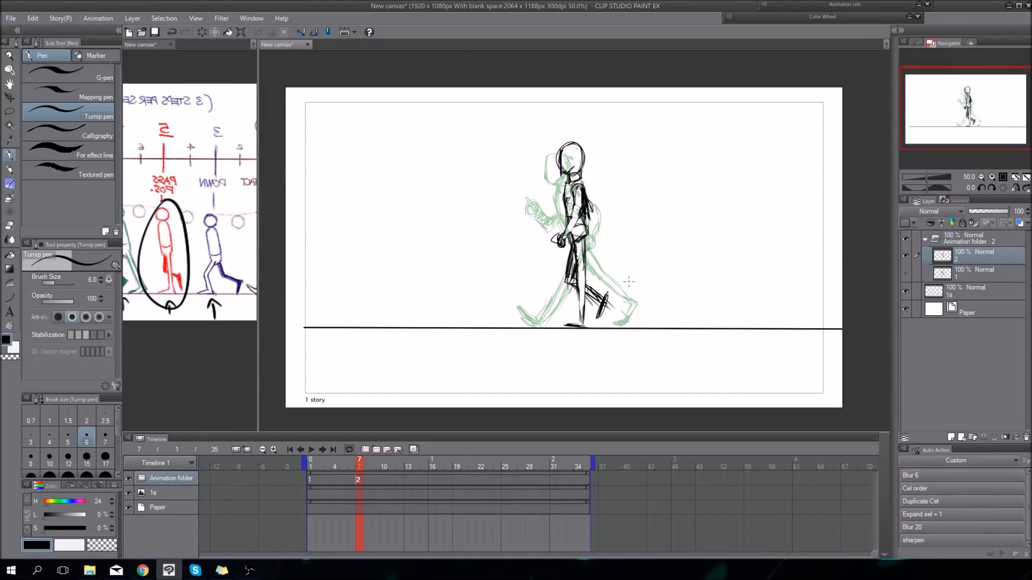
Flip back and forth through the frames to compare the contact and passing poses
key(Left)
key(Right)
key(Left)
key(Right)
key(Right)
key(Right)
key(Left)
key(Left)
key(Right)
key(Right)
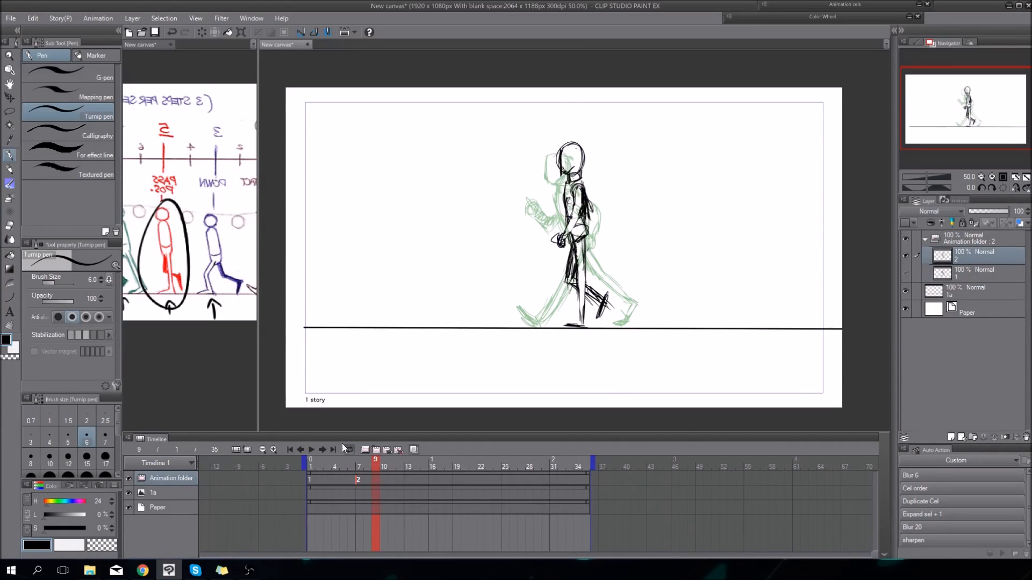
Duplicate the contact pose cel from frame 1 and assign the copy, 1a, to frame 13
click(190, 368)
mouse_move(189, 368)
mouse_down()
mouse_move(203, 353)
mouse_move(187, 361)
mouse_move(157, 348)
mouse_move(193, 354)
mouse_up()
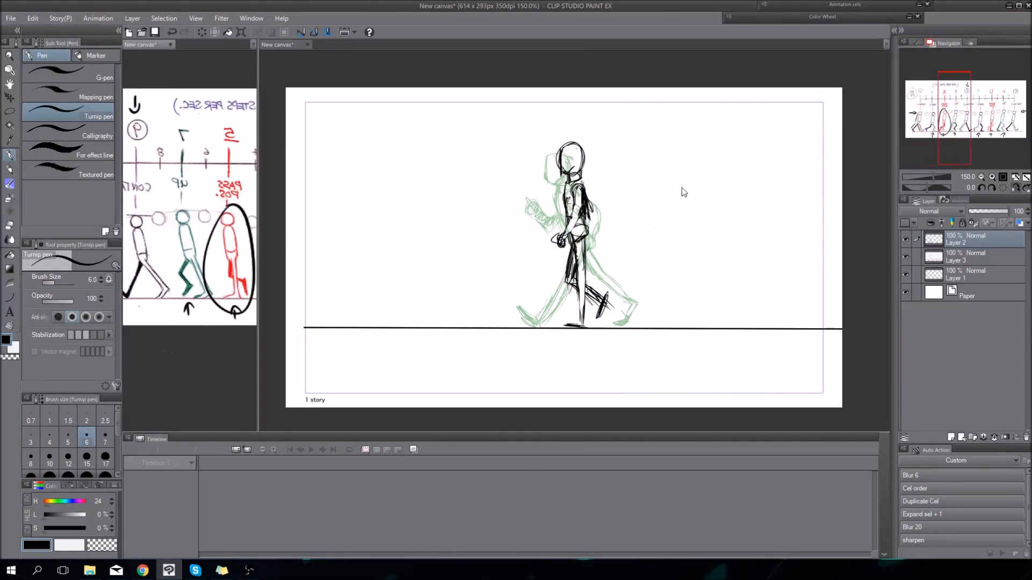
click(638, 70)
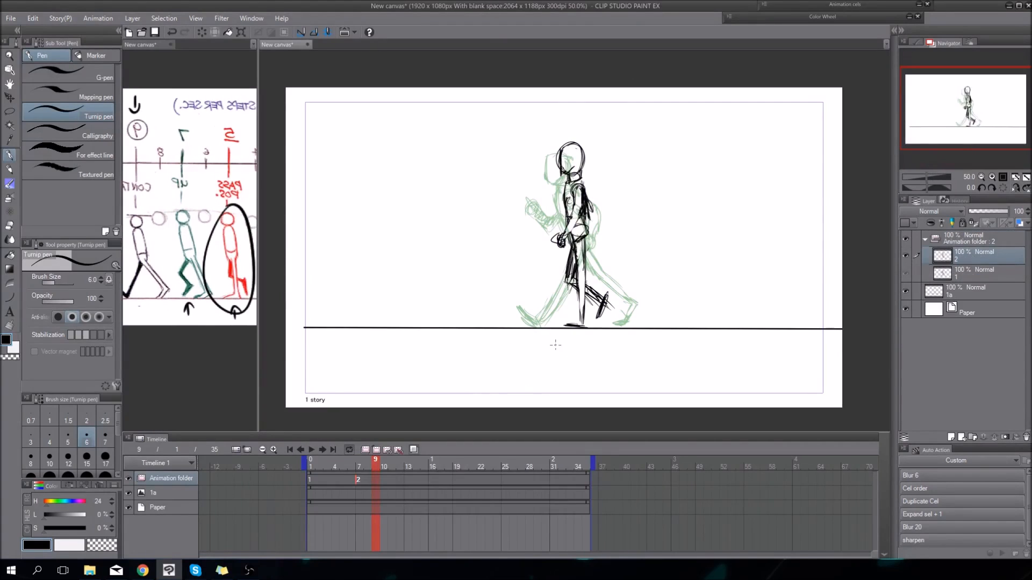
drag(646, 319, 609, 324)
key(Right)
key(Right)
key(Right)
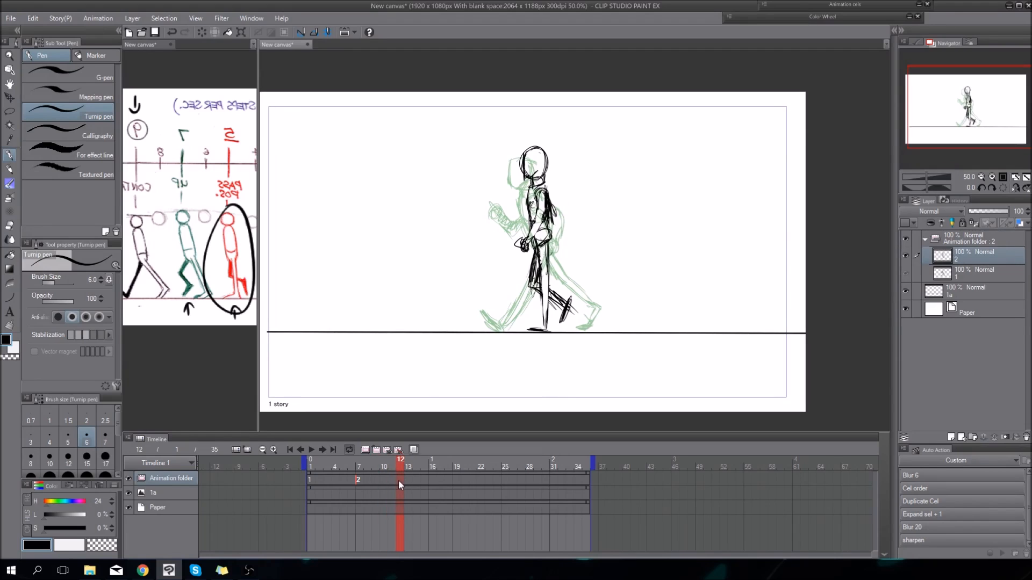
click(310, 465)
click(914, 501)
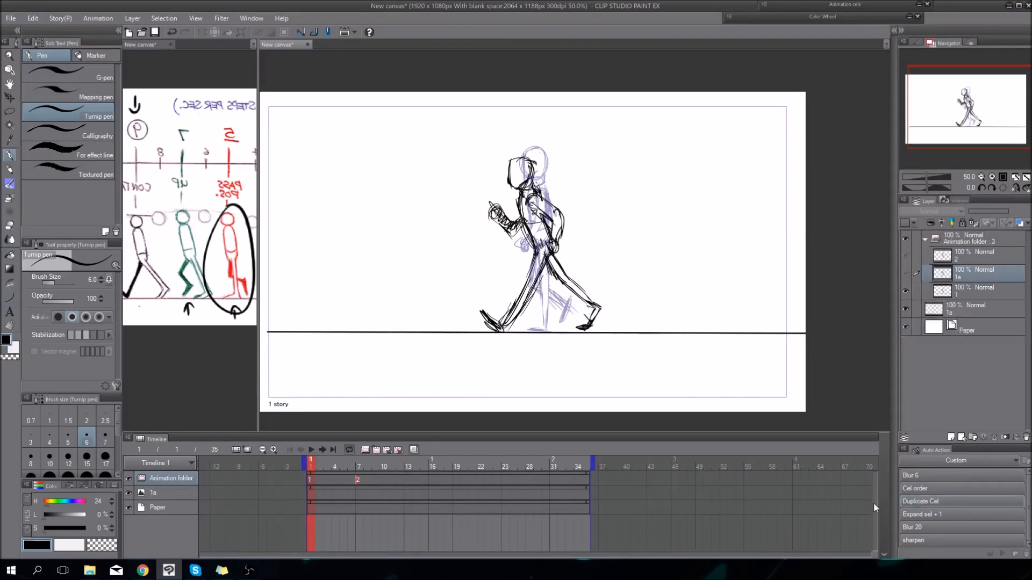
click(409, 476)
click(408, 479)
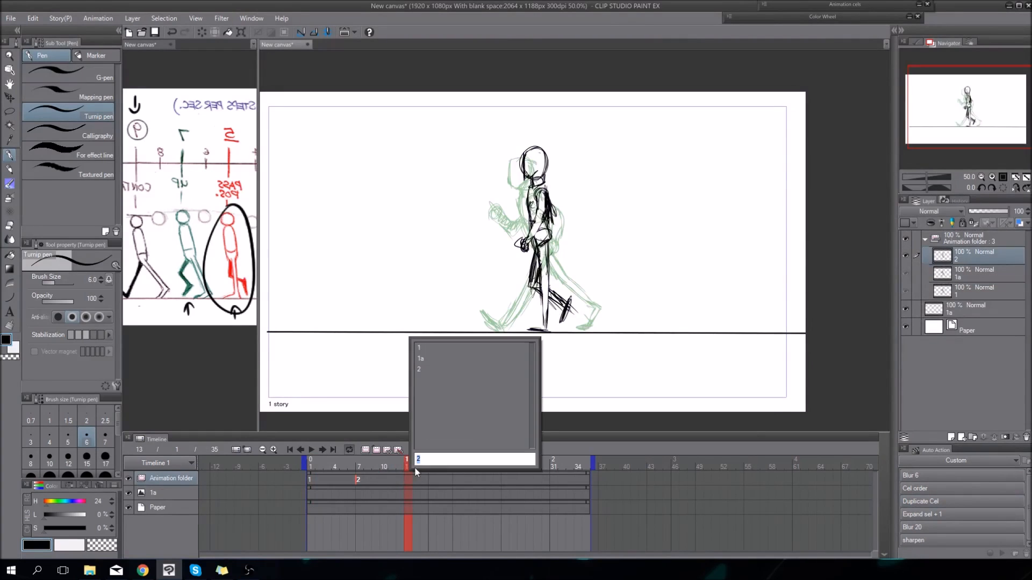
click(430, 358)
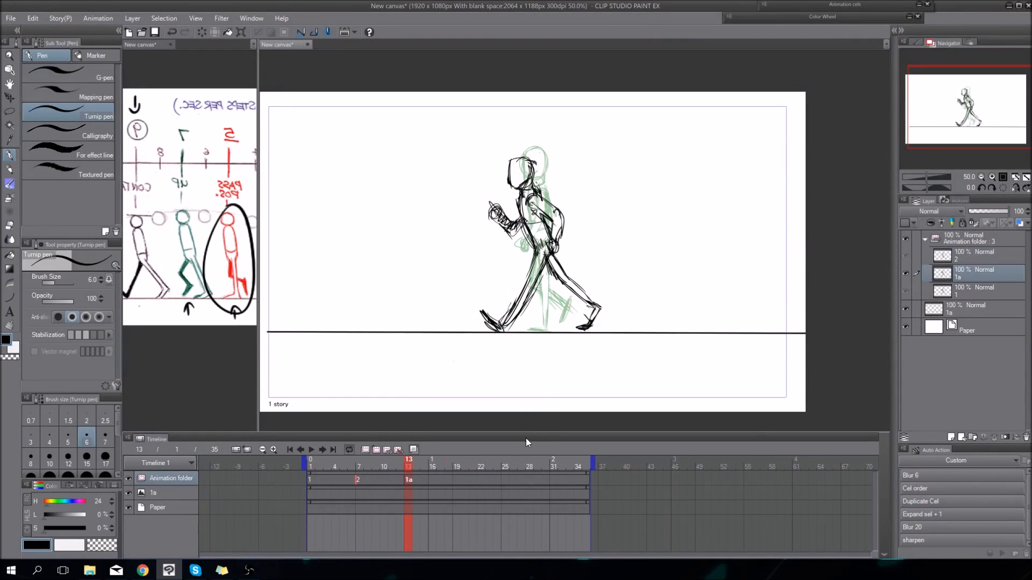
Step back from frame 13 and forward again to compare the passing pose with the copied contact pose
key(Left)
key(Left)
key(Left)
key(Left)
key(Left)
key(Left)
key(Left)
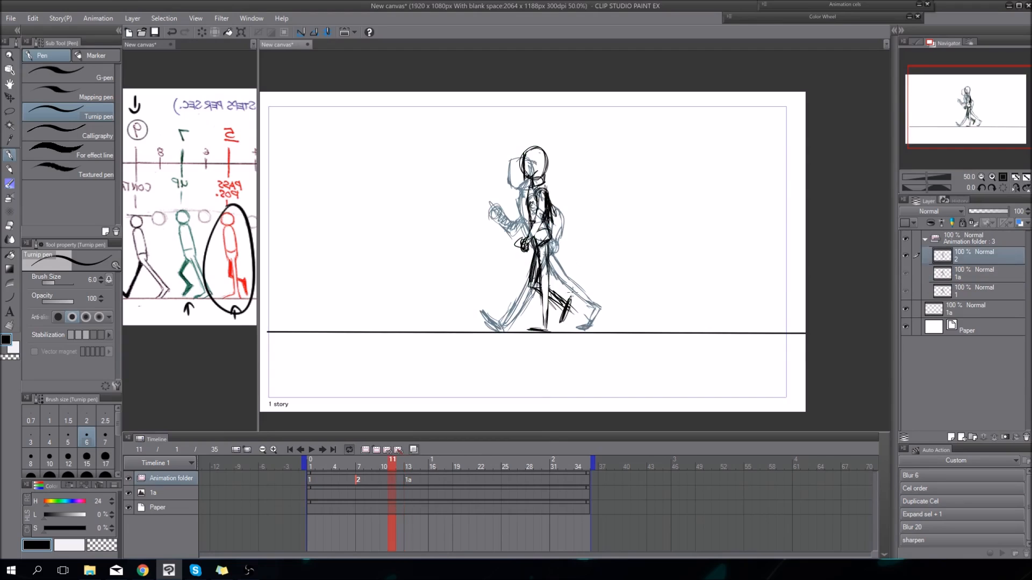
drag(548, 256, 590, 305)
drag(559, 273, 587, 301)
mouse_move(520, 223)
mouse_down()
mouse_move(512, 234)
mouse_move(493, 214)
mouse_up()
key(Right)
key(Right)
key(Right)
key(Right)
key(Right)
key(Right)
key(Right)
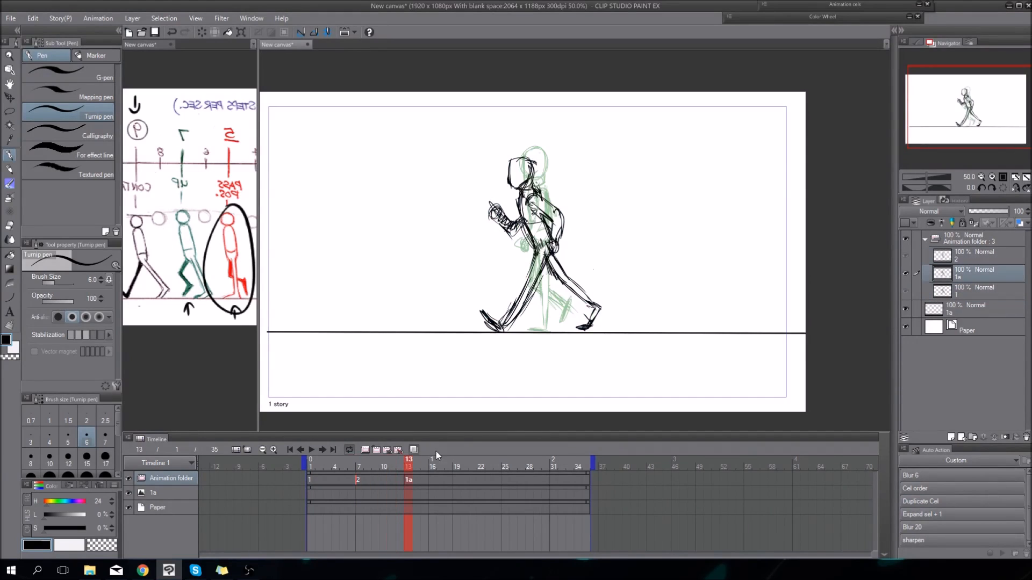
Clear the shading from the raised arm and trailing leg on frame 13, and shade the opposite arm and leading leg
key(e)
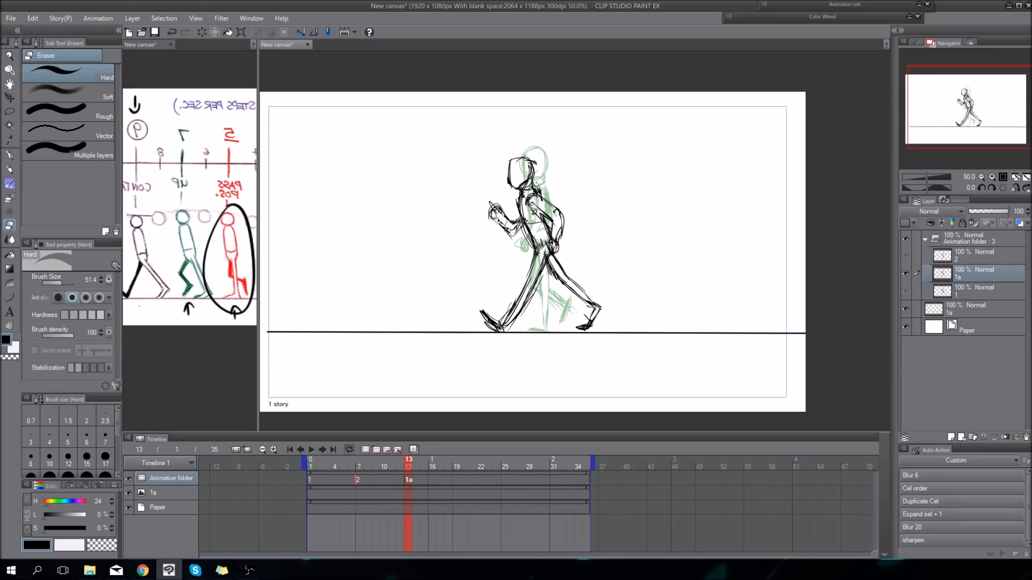
key(p)
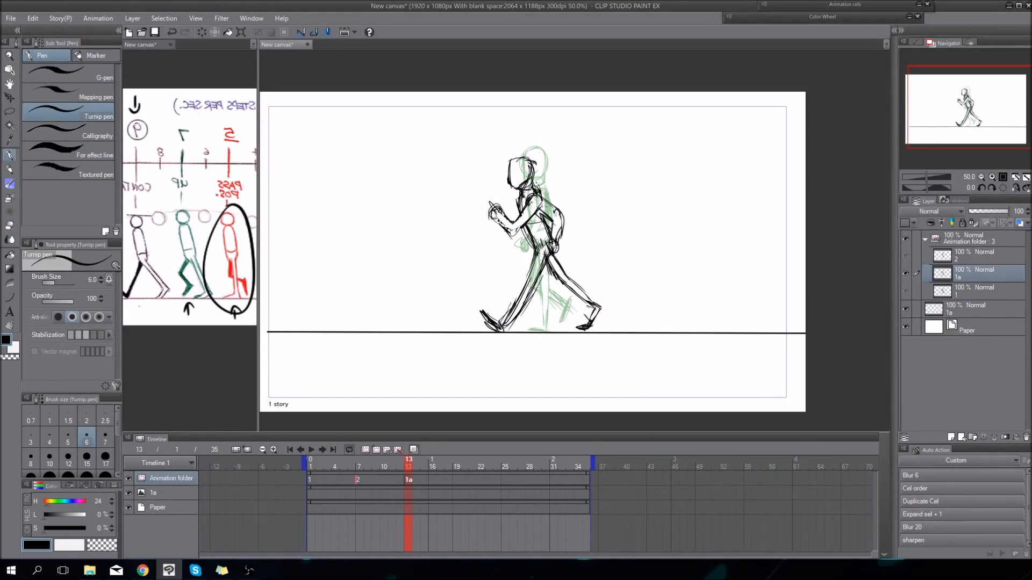
drag(548, 201, 554, 218)
drag(550, 207, 555, 241)
drag(560, 215, 558, 235)
drag(499, 326, 544, 253)
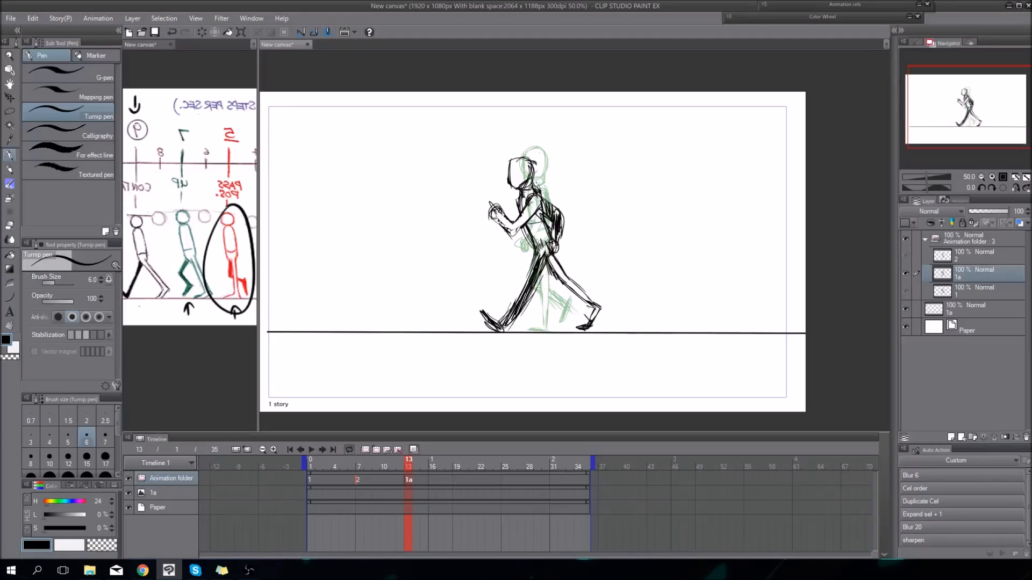
key(e)
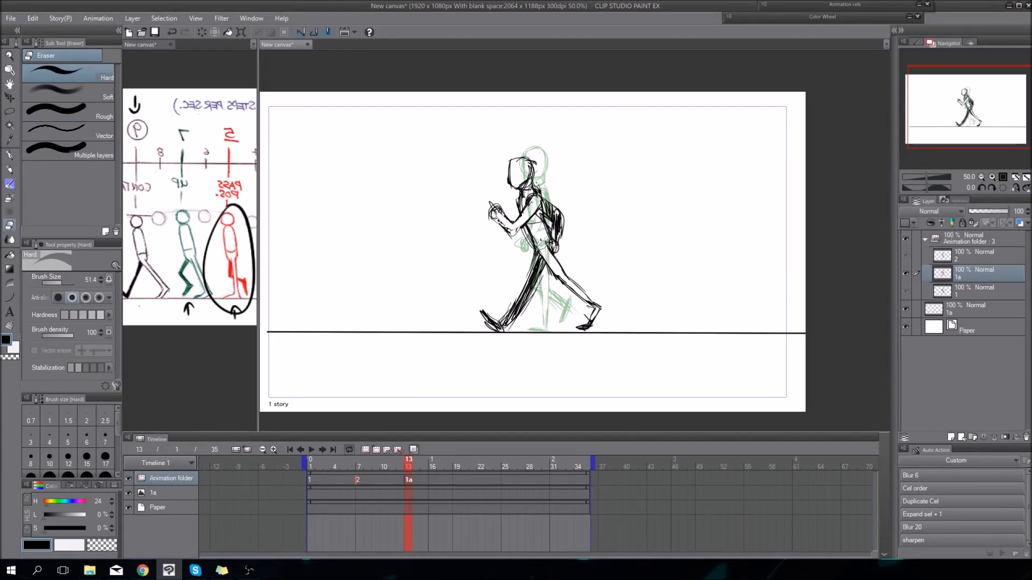
Scrub back to the start of the timeline and play the walk animation to check the motion
key(Left)
key(Left)
drag(383, 462, 321, 465)
key(space)
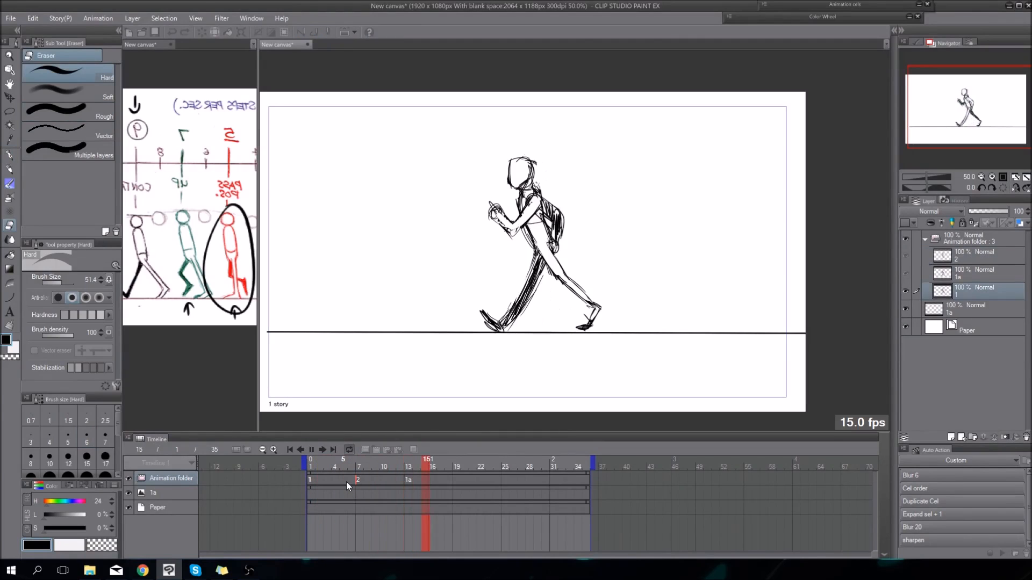
key(space)
Shorten the timeline's playback range so it ends at frame 12
drag(431, 466, 523, 467)
key(Right)
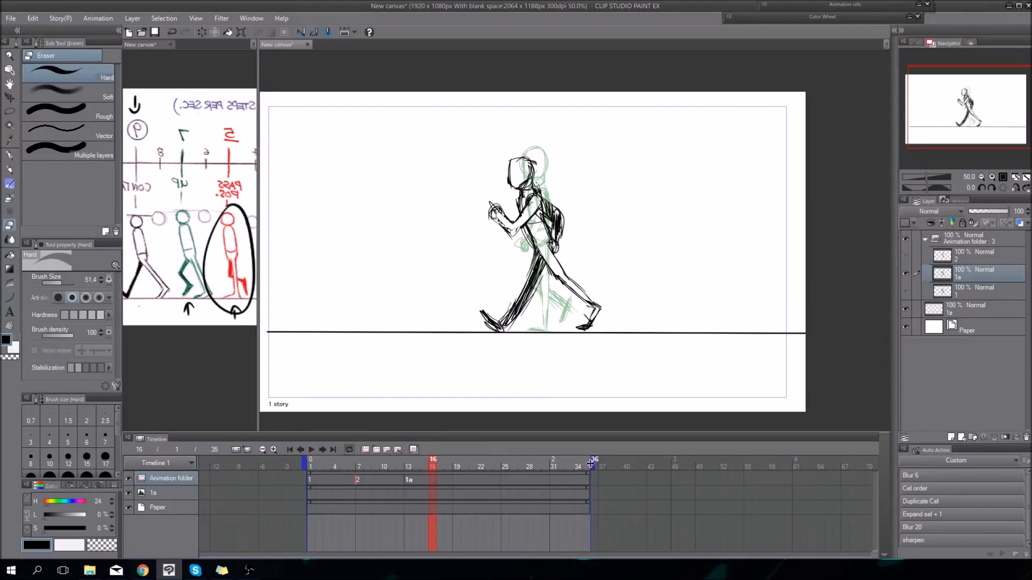
mouse_move(430, 482)
mouse_down()
mouse_move(430, 469)
mouse_move(359, 467)
mouse_move(408, 465)
mouse_up()
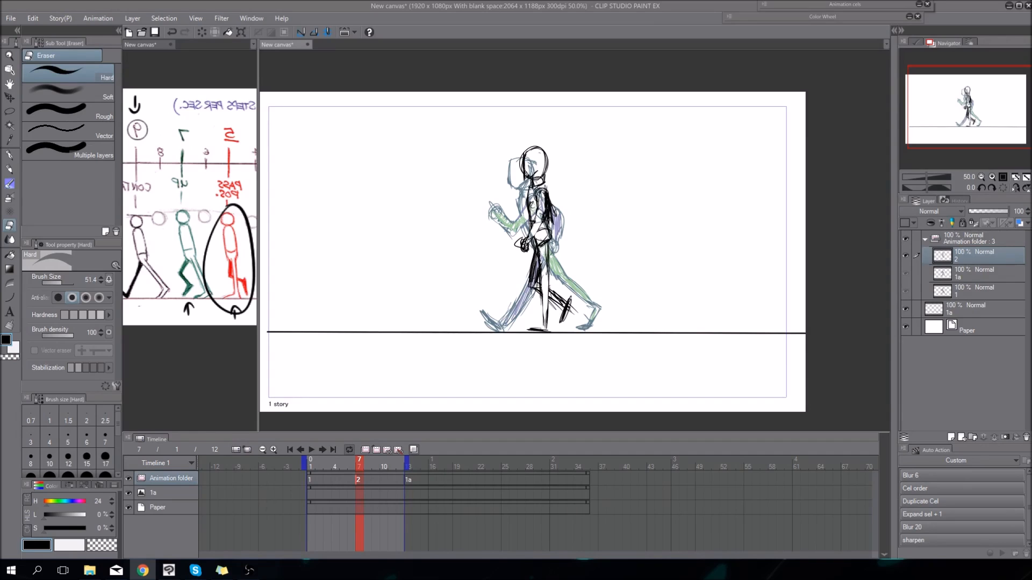
Scrub and flip through the opening frames to compare the contact pose with the passing pose
click(342, 463)
drag(335, 464, 359, 467)
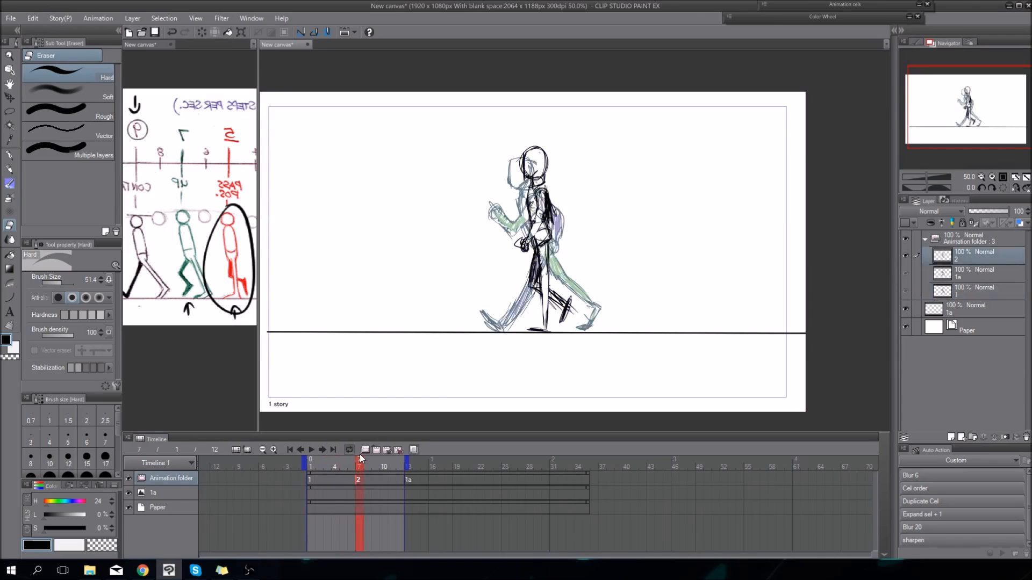
key(p)
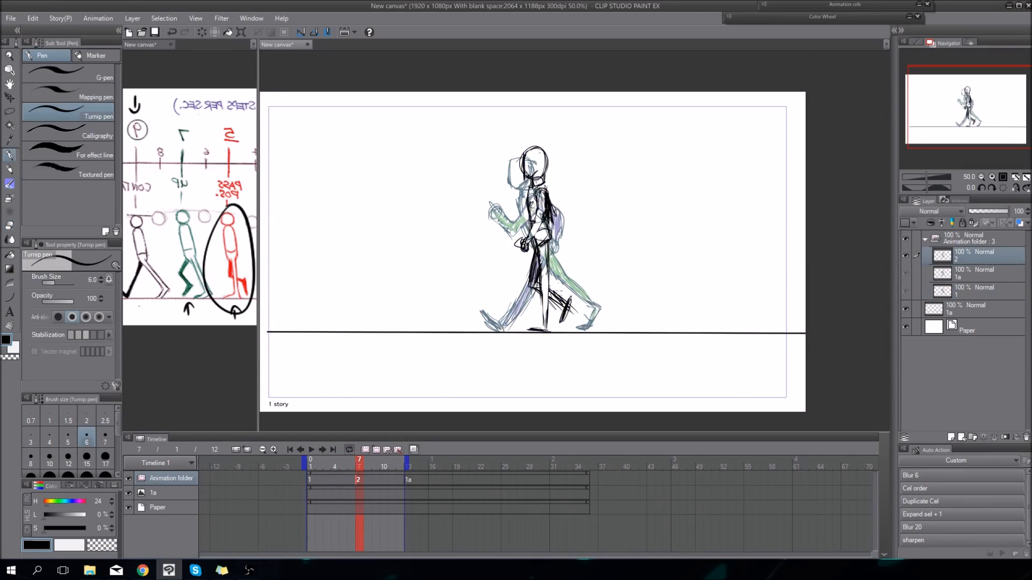
drag(601, 266, 590, 267)
key(Left)
key(Left)
key(Left)
key(Left)
key(Right)
Move the passing pose cel to frame 6 and flip through the neighbouring frames to judge its timing
mouse_move(329, 510)
mouse_down()
mouse_move(316, 466)
mouse_move(356, 483)
mouse_move(335, 486)
mouse_move(351, 478)
mouse_up()
key(Right)
key(Right)
key(Left)
key(Left)
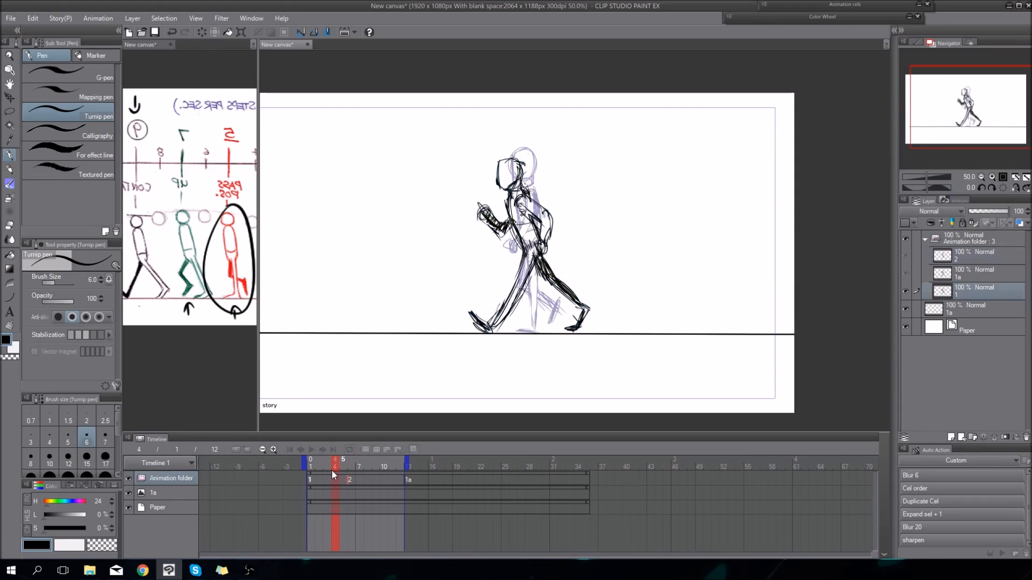
Add a blank cel on frame 3 between the contact and passing poses, and renumber the cels with the Cel order action
key(Left)
key(ctrl+shift+n)
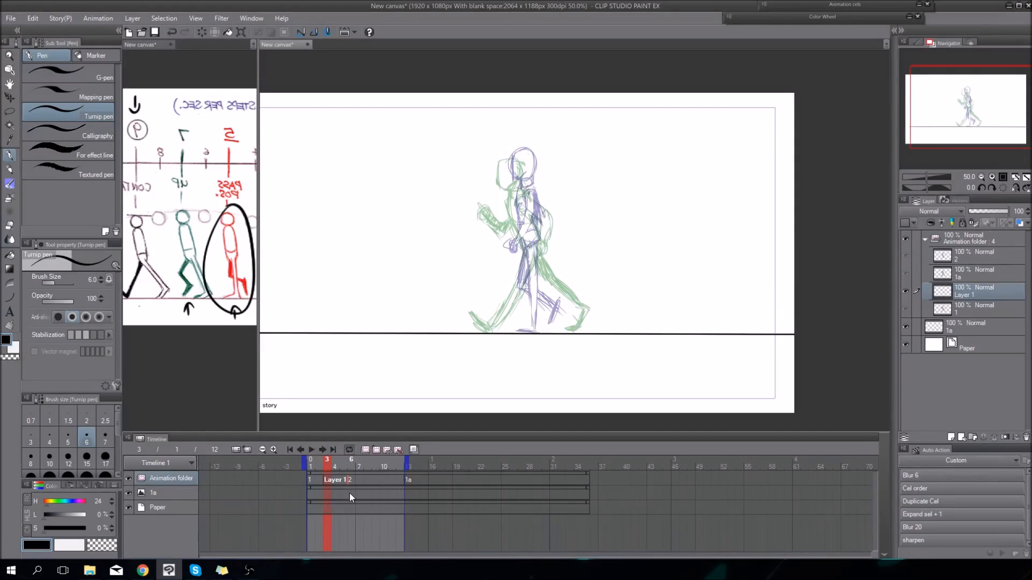
click(930, 491)
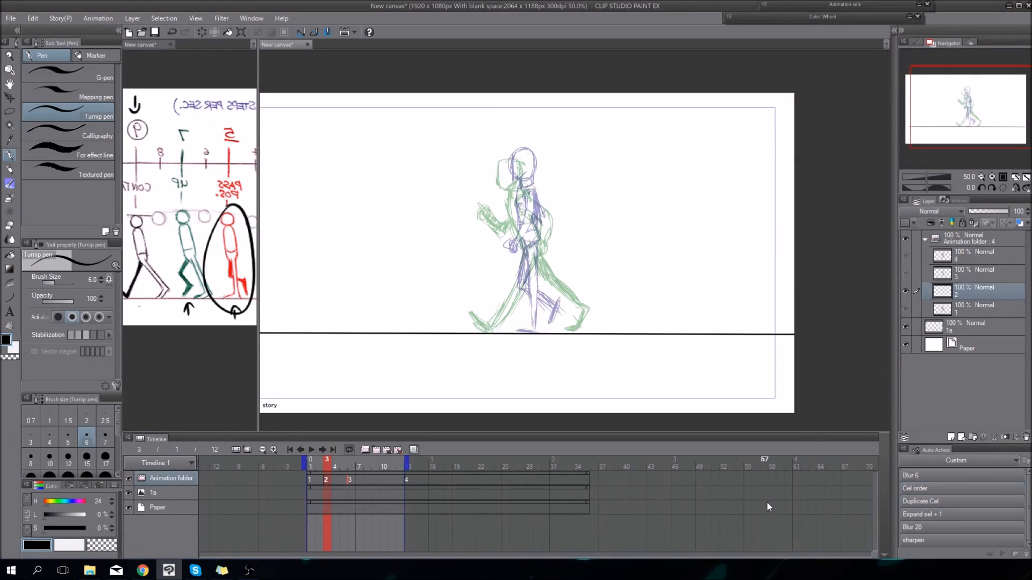
Retime the cels so blank cel 2 starts on frame 4 and passing pose cel 3 starts on frame 7
mouse_move(328, 481)
mouse_down()
mouse_move(328, 469)
mouse_move(347, 483)
mouse_move(315, 491)
mouse_move(376, 478)
mouse_move(340, 453)
mouse_move(353, 479)
mouse_move(353, 465)
mouse_move(366, 475)
mouse_move(326, 479)
mouse_move(339, 467)
mouse_up()
key(Right)
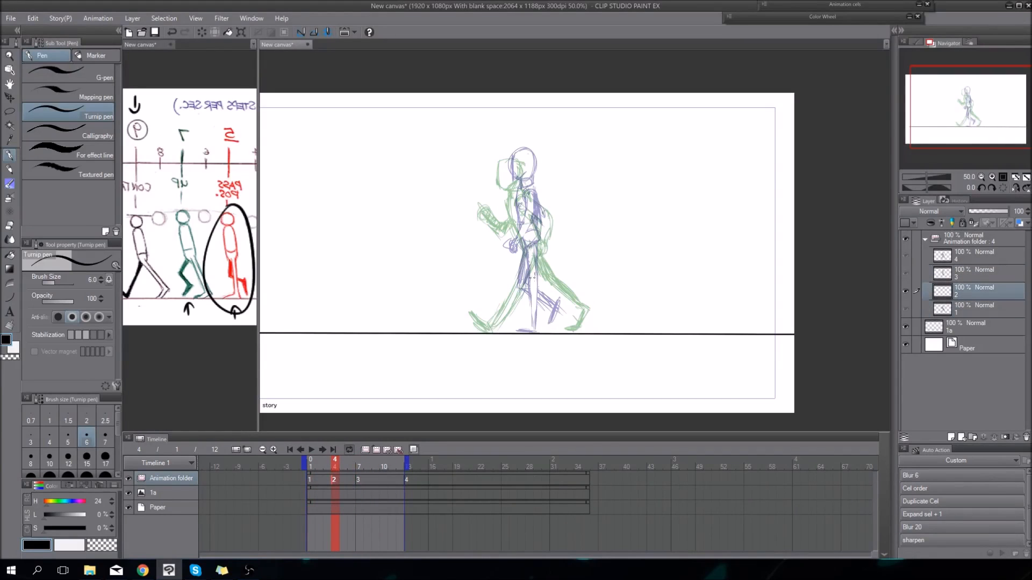
drag(563, 212, 564, 223)
key(comma)
key(period)
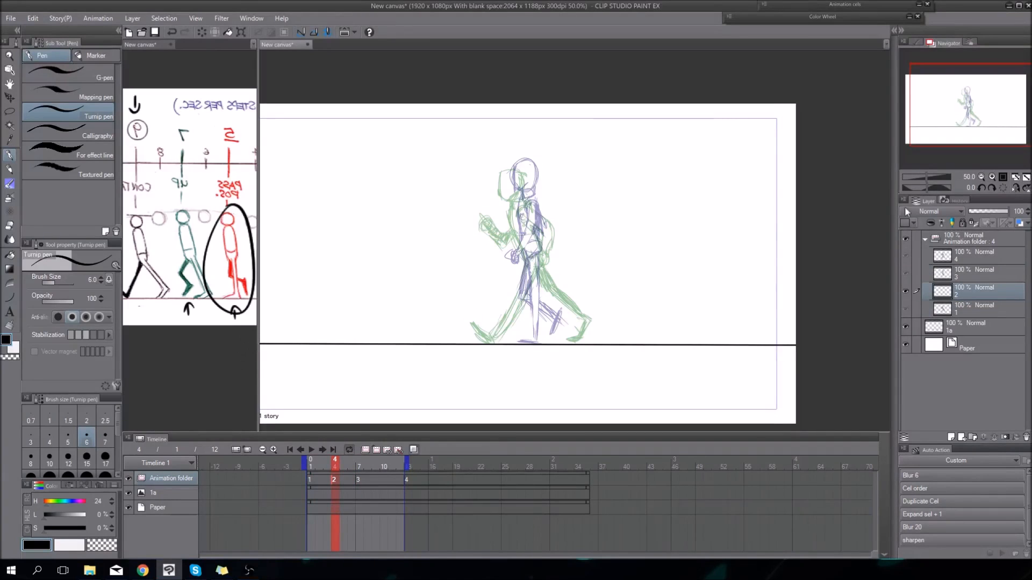
Enlarge the view of the figure to 66.7% and flip between the contact pose and the blank cel on frame 4
click(993, 178)
drag(689, 278, 687, 267)
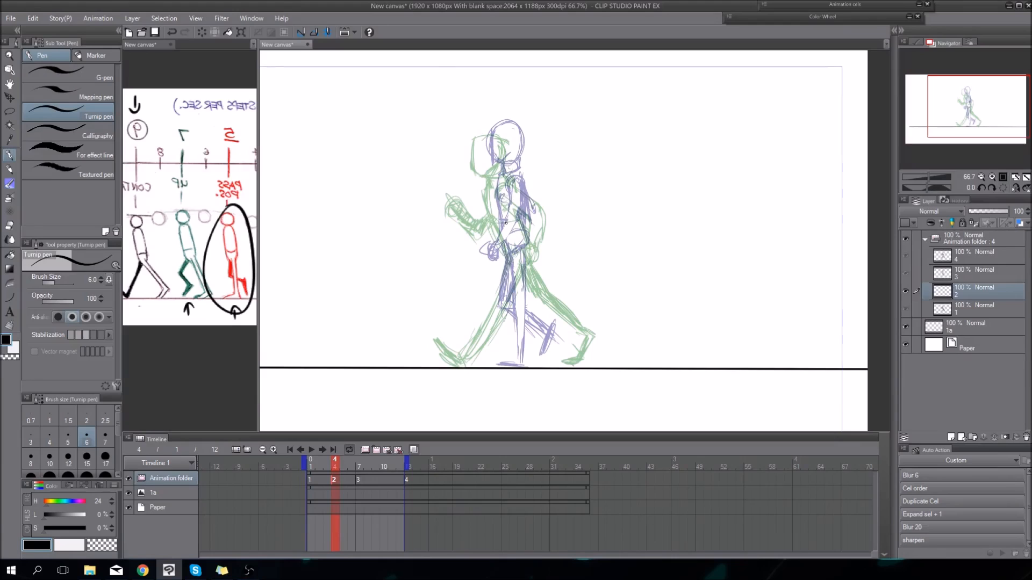
key(comma)
key(comma)
key(comma)
key(period)
key(period)
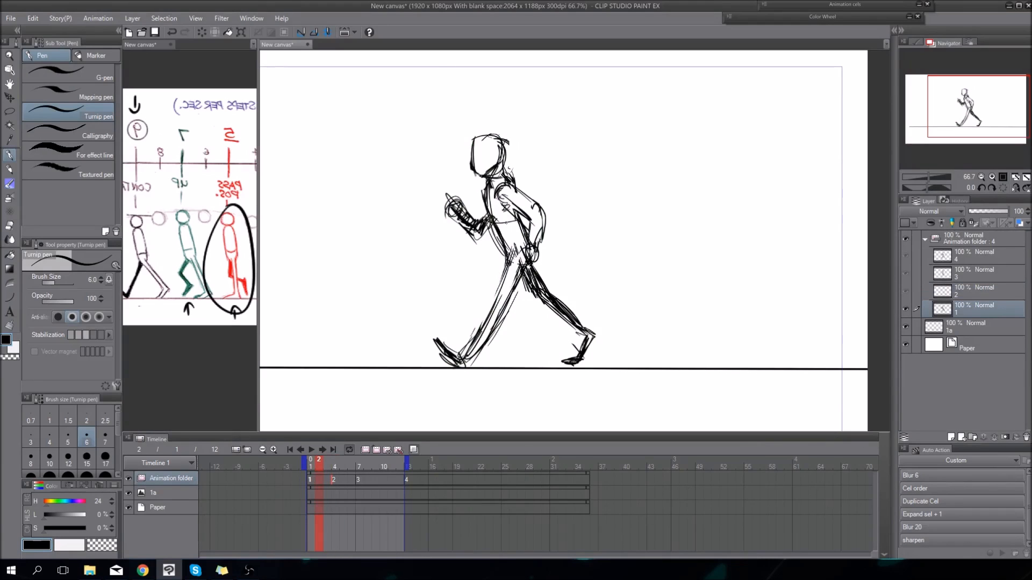
key(period)
Circle the down pose, number 3, on the mirrored reference chart and return to the animation canvas
drag(220, 339, 146, 346)
drag(240, 377, 214, 383)
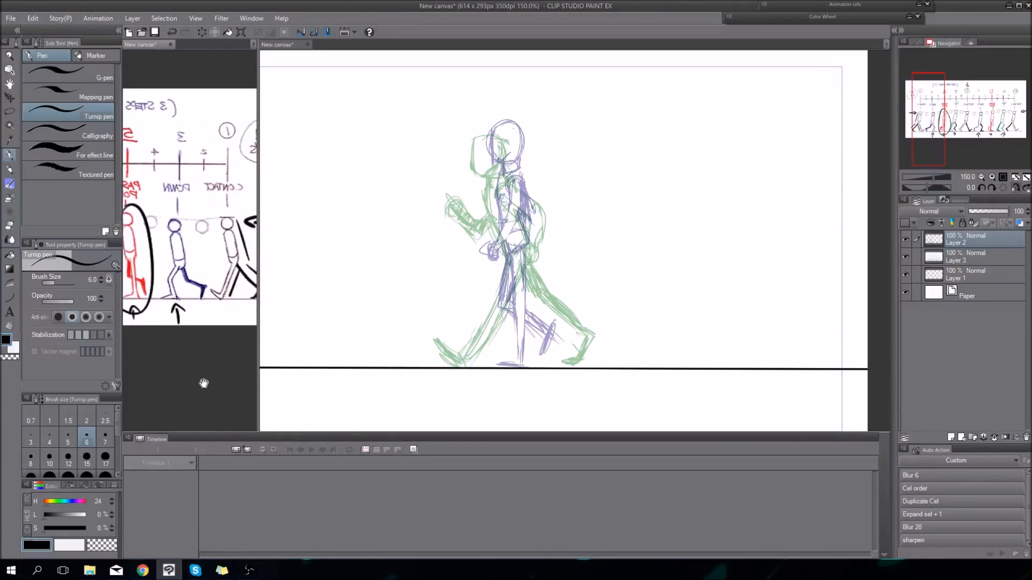
drag(176, 211, 185, 211)
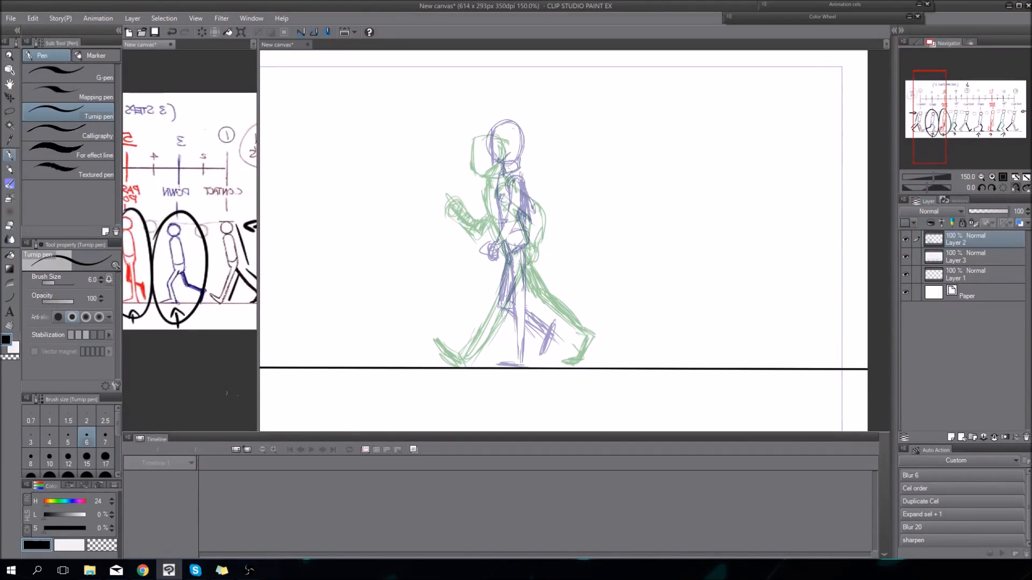
click(522, 252)
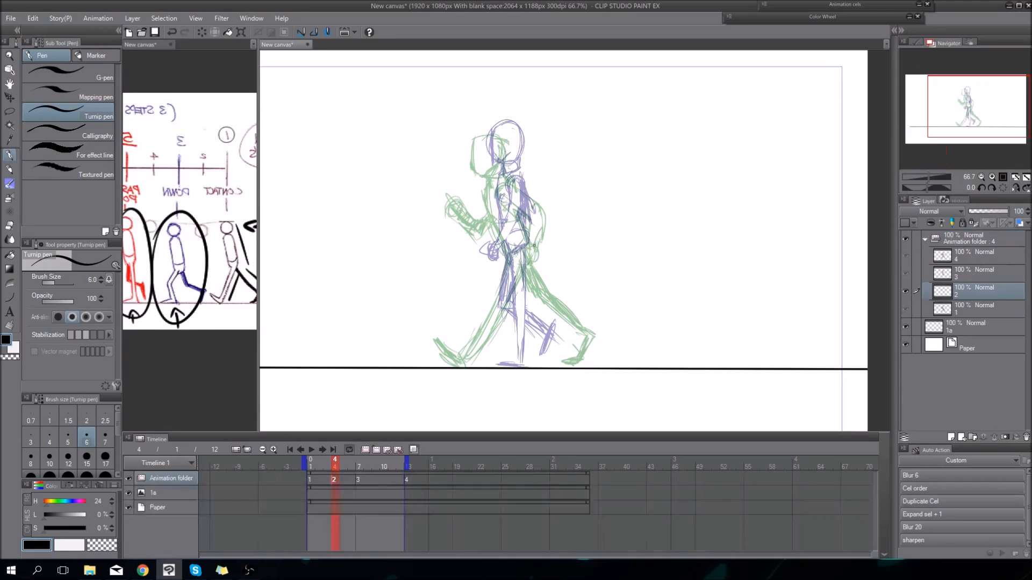
Sketch the down pose's planted front foot on the ground line and its head, lower than in the passing pose
key(Right)
mouse_move(490, 362)
mouse_down()
mouse_move(465, 363)
mouse_move(511, 366)
mouse_up()
drag(496, 150, 486, 182)
mouse_move(498, 159)
mouse_down()
mouse_move(484, 183)
mouse_move(511, 176)
mouse_move(487, 156)
mouse_up()
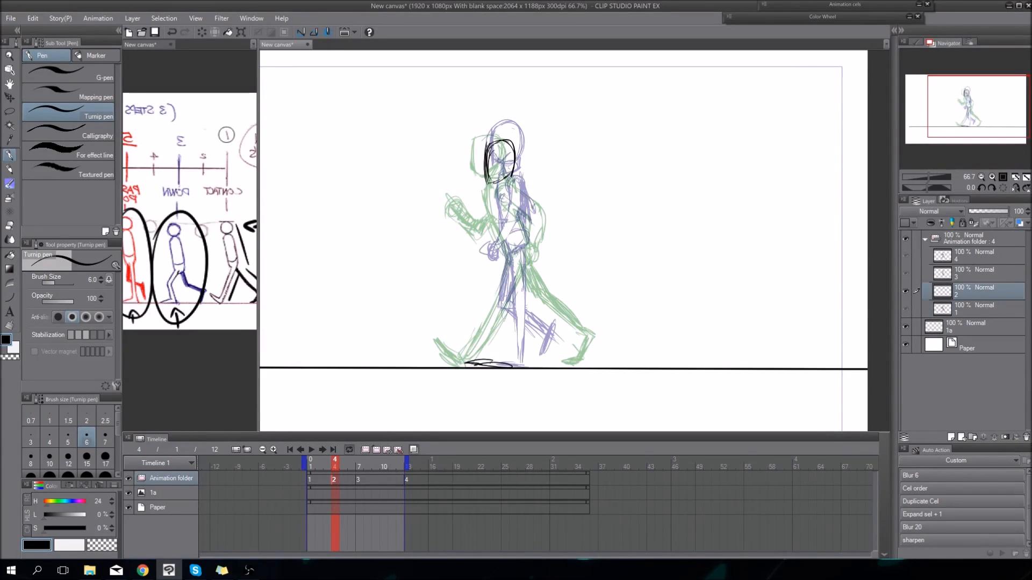
Sketch the down pose's torso from neck to pelvis, correcting the front line with the transparent colour
drag(498, 192, 505, 242)
drag(495, 201, 502, 242)
drag(496, 193, 505, 223)
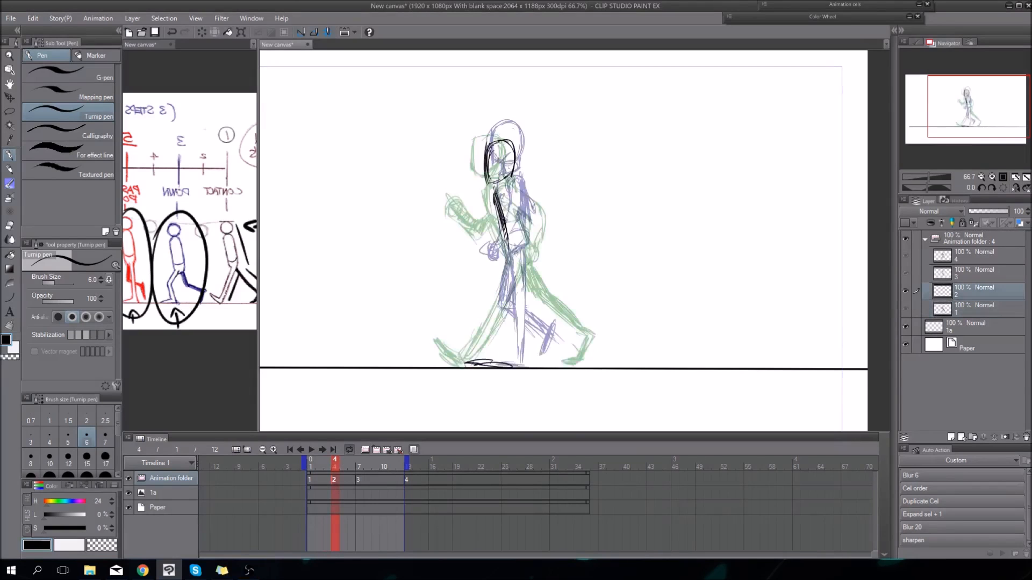
key(c)
mouse_move(497, 192)
mouse_down()
mouse_move(507, 236)
mouse_move(502, 215)
mouse_up()
drag(504, 230, 506, 251)
key(c)
mouse_move(494, 189)
mouse_down()
mouse_move(511, 184)
mouse_move(527, 221)
mouse_move(527, 244)
mouse_move(506, 253)
mouse_up()
drag(507, 257, 524, 254)
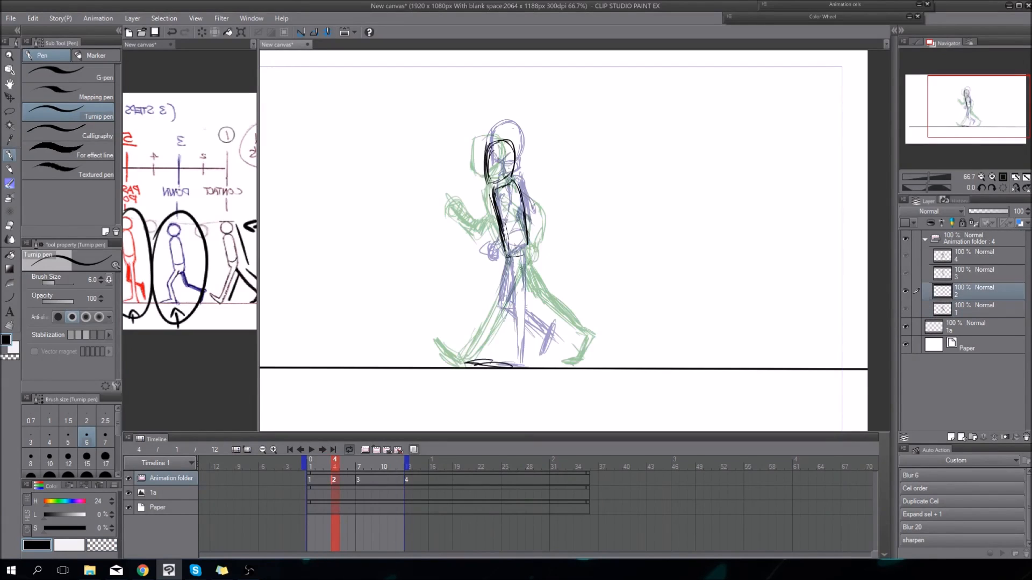
Sketch the down pose's hip and front thigh angled forward to the bent knee, checking it against the neighbouring frame
drag(509, 252, 523, 275)
mouse_move(532, 272)
mouse_down()
mouse_move(528, 248)
mouse_move(530, 261)
mouse_move(489, 299)
mouse_move(500, 342)
mouse_move(490, 293)
mouse_move(490, 310)
mouse_up()
key(e)
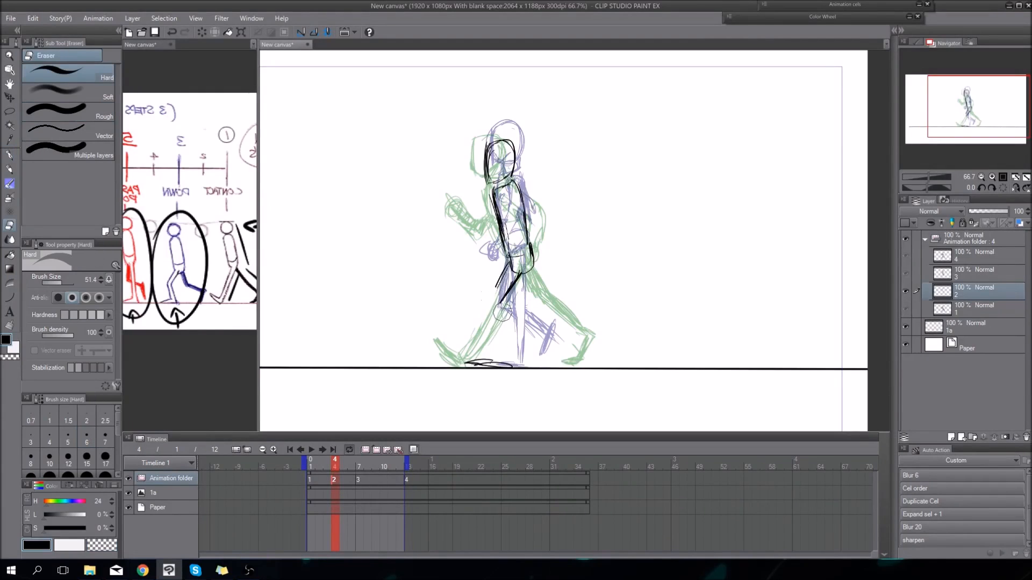
key(p)
mouse_move(504, 272)
mouse_down()
mouse_move(495, 310)
mouse_move(548, 299)
mouse_move(495, 311)
mouse_up()
key(comma)
key(period)
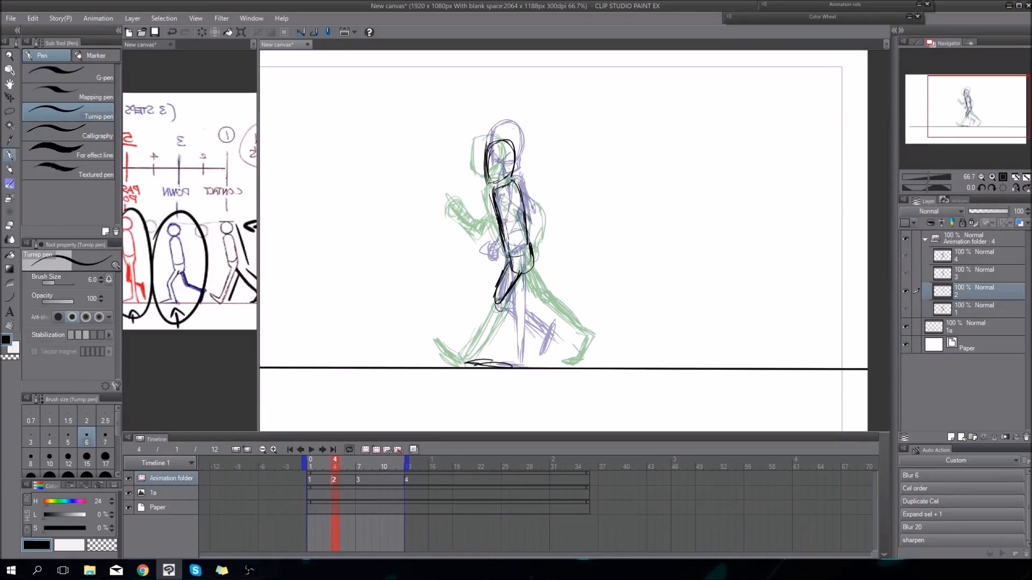
Draw the front shin from the knee down to the planted foot
mouse_move(515, 277)
mouse_down()
mouse_move(503, 298)
mouse_move(506, 358)
mouse_up()
drag(500, 324, 514, 360)
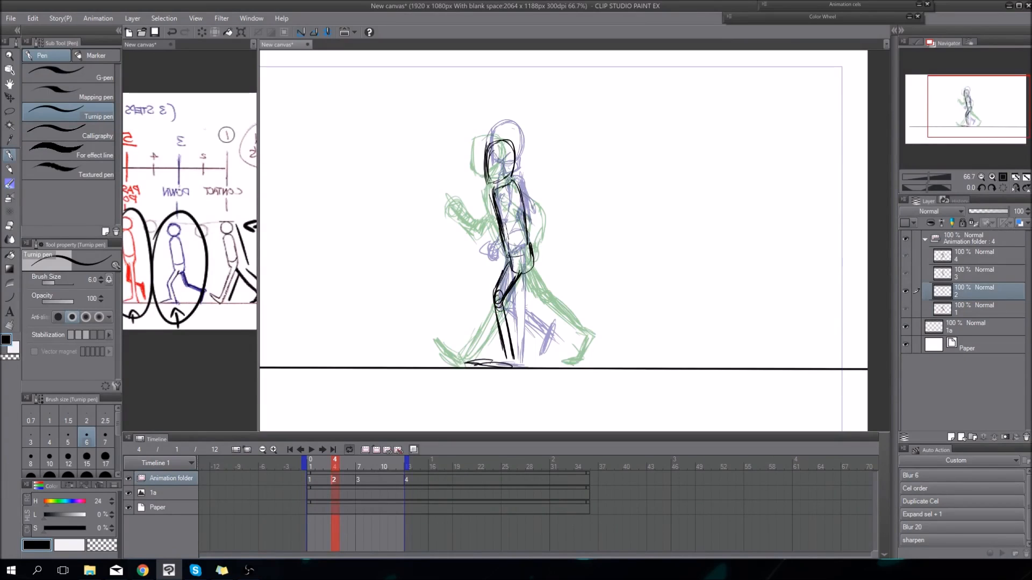
key(alt+[)
key(alt+])
Sketch the trailing thigh from the hip down to the back knee, redoing the first stroke
mouse_move(524, 275)
mouse_down()
mouse_move(549, 307)
mouse_move(541, 290)
mouse_up()
key(ctrl+z)
key(ctrl+z)
mouse_move(523, 272)
mouse_down()
mouse_move(532, 308)
mouse_move(539, 299)
mouse_up()
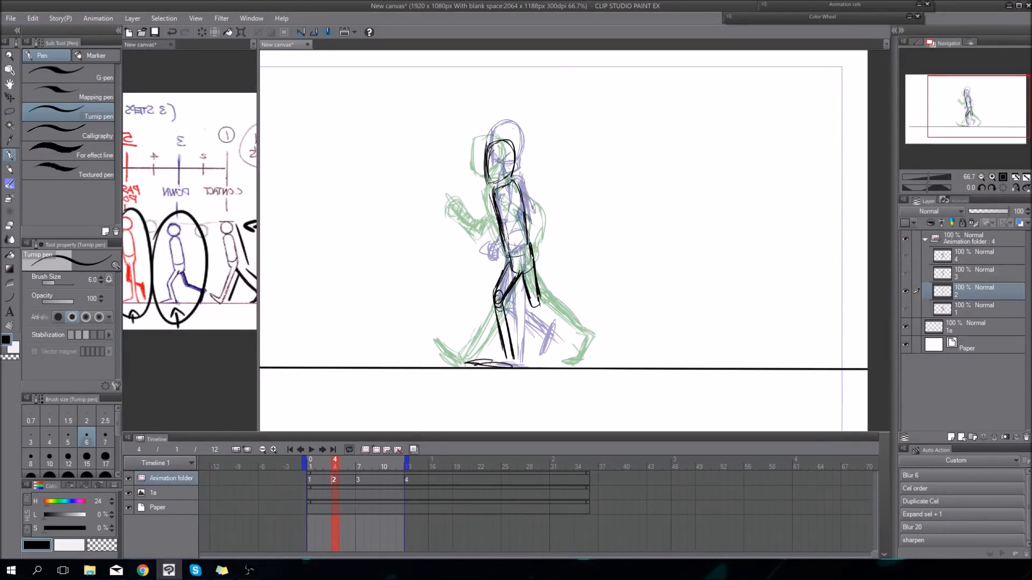
Round off the trailing knee, undoing the strokes that do not fit
mouse_move(596, 283)
mouse_down()
mouse_move(471, 305)
mouse_move(468, 327)
mouse_up()
key(ctrl+z)
key(ctrl+z)
mouse_move(533, 309)
mouse_down()
mouse_move(570, 332)
mouse_move(539, 312)
mouse_up()
key(ctrl+z)
key(ctrl+z)
drag(540, 300, 539, 312)
key(c)
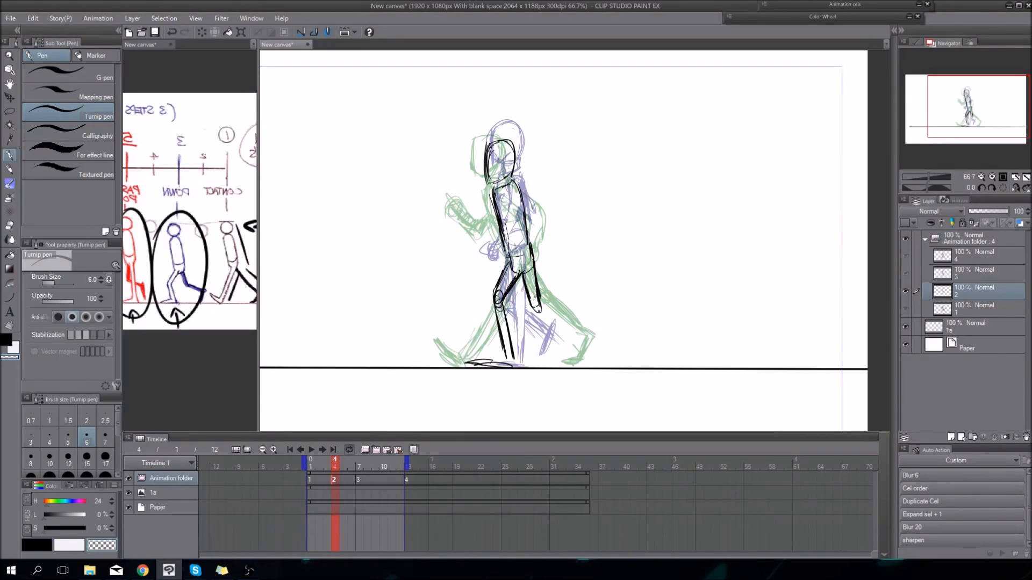
key(c)
Draw the trailing shin back to the heel and the foot down to its toes, cleaning the lines with the eraser
key(e)
mouse_move(529, 300)
mouse_down()
mouse_move(586, 355)
mouse_move(571, 344)
mouse_move(566, 365)
mouse_move(574, 328)
mouse_up()
key(p)
drag(581, 332, 573, 328)
key(e)
drag(572, 372, 565, 371)
key(p)
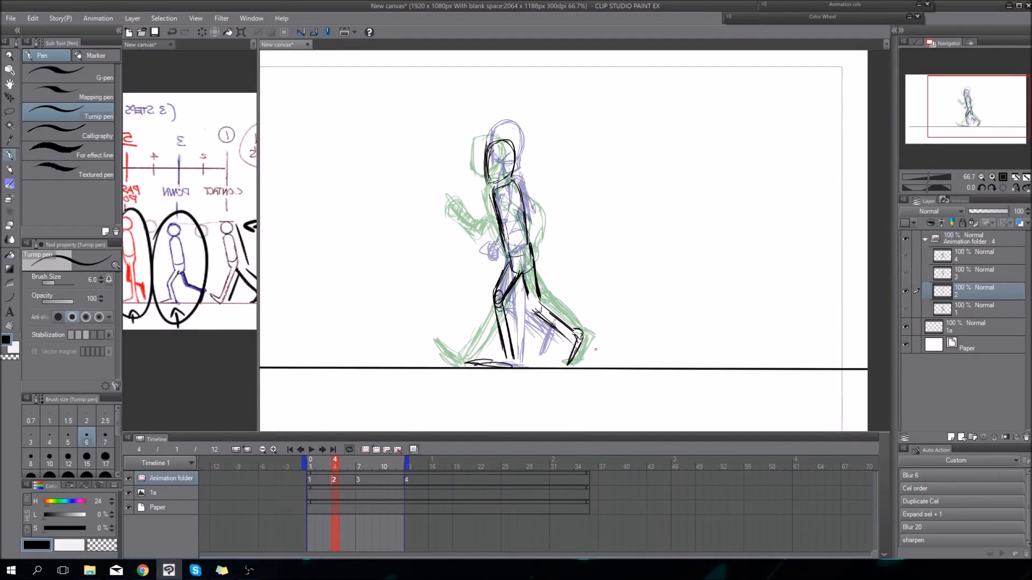
Flip between the contact and down poses and strengthen the down pose's trailing foot and back knee lines
key(Left)
key(Right)
key(Left)
key(Right)
key(Left)
key(Right)
drag(582, 334, 564, 363)
drag(538, 300, 525, 310)
key(Left)
key(Right)
Sketch the near arm from a shoulder circle to the bent elbow and a fist at the hip
drag(517, 189, 503, 209)
key(Left)
key(Right)
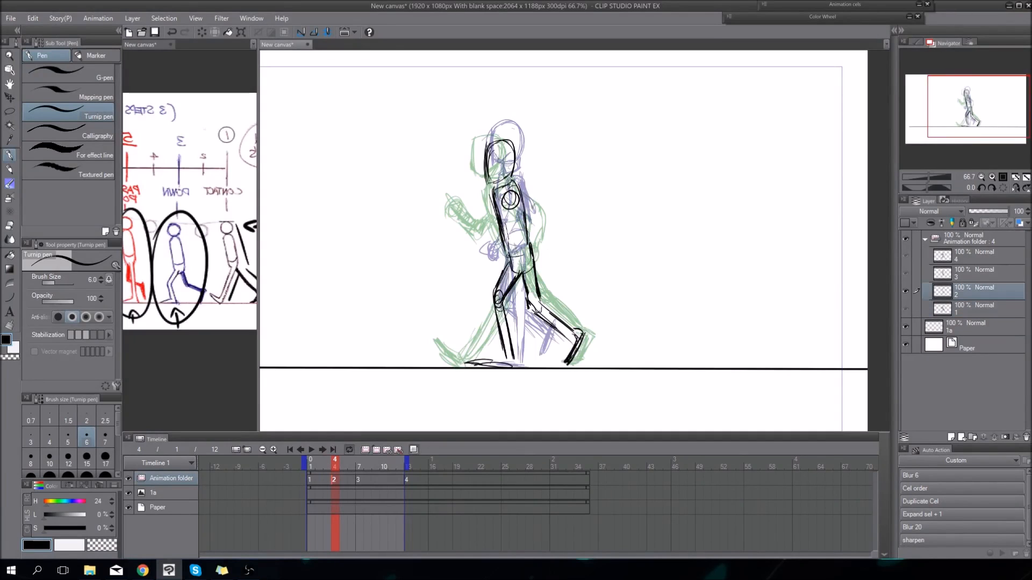
drag(504, 202, 514, 240)
drag(506, 201, 526, 241)
key(ctrl+z)
key(ctrl+z)
key(ctrl+z)
mouse_move(523, 201)
mouse_down()
mouse_move(503, 230)
mouse_move(535, 238)
mouse_move(507, 254)
mouse_move(514, 264)
mouse_up()
drag(536, 228, 505, 271)
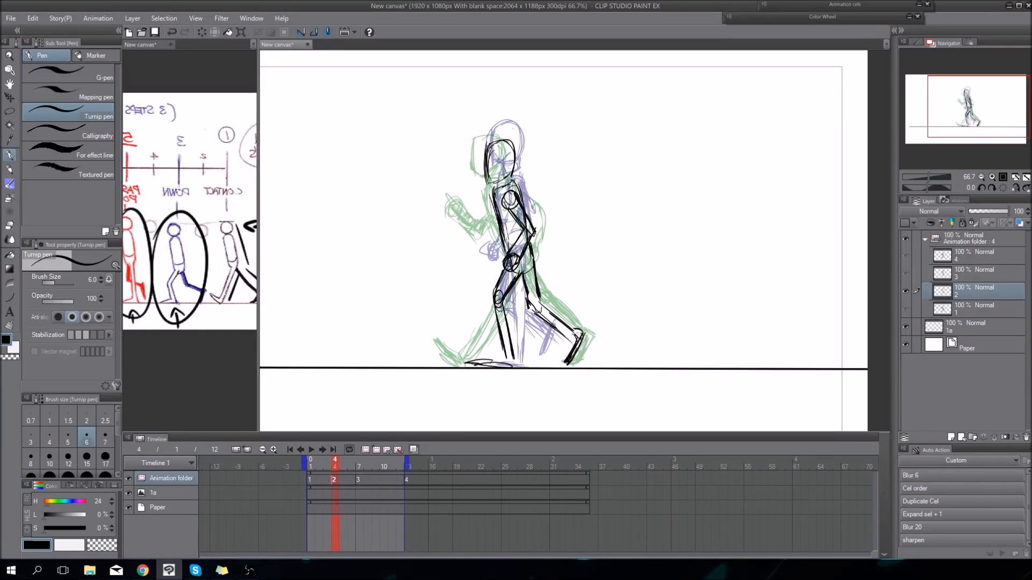
Sketch and shade the far forearm and fist reaching forward at waist height
key(comma)
key(period)
mouse_move(513, 191)
mouse_down()
mouse_move(471, 241)
mouse_move(470, 232)
mouse_move(460, 242)
mouse_up()
mouse_move(493, 227)
mouse_down()
mouse_move(462, 244)
mouse_move(477, 241)
mouse_up()
drag(499, 230, 486, 239)
key(e)
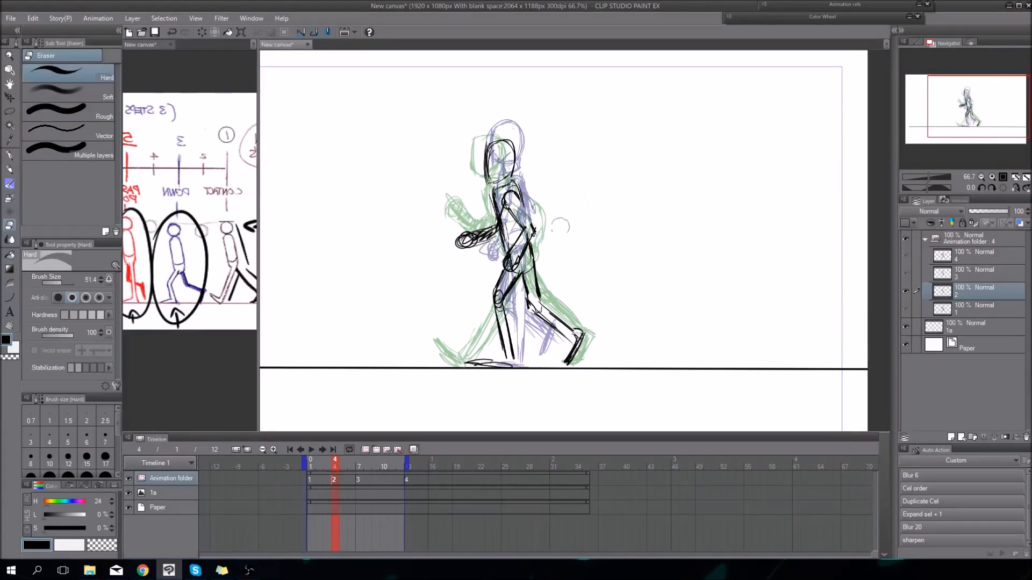
Shade the down pose's trailing leg, and mark both knees of the contact pose with circles
key(p)
mouse_move(520, 262)
mouse_down()
mouse_move(533, 303)
mouse_move(569, 339)
mouse_up()
mouse_move(533, 307)
mouse_down()
mouse_move(574, 341)
mouse_move(580, 333)
mouse_move(540, 307)
mouse_up()
key(Left)
key(Right)
key(Left)
key(Right)
key(Left)
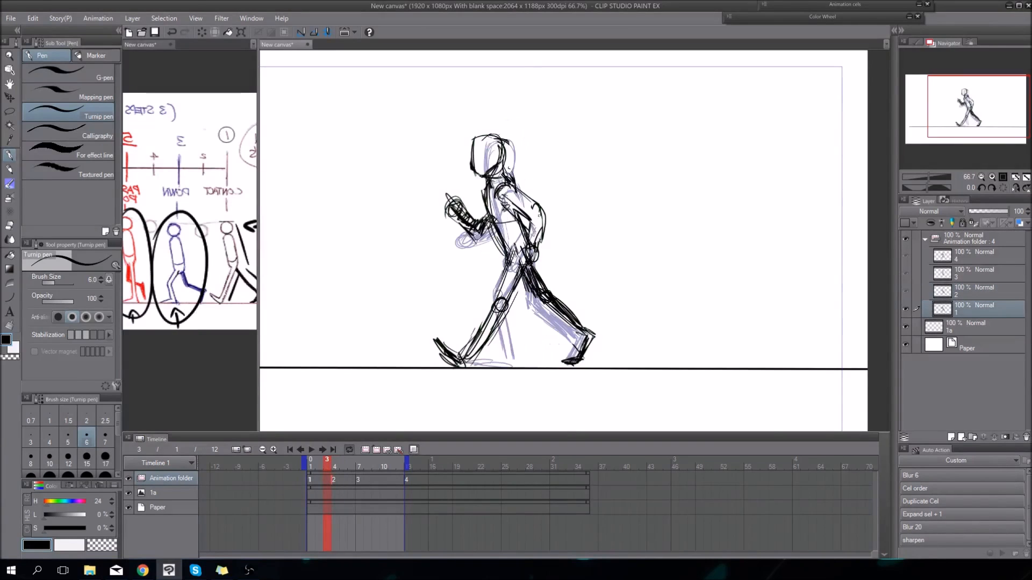
Strengthen the contact pose's chest line and flip between the contact and down poses to compare them
drag(490, 187, 496, 225)
drag(488, 190, 491, 216)
key(Left)
key(Right)
key(Left)
key(Left)
key(Right)
key(Right)
Undo a trial line of action through the figure and add a new layer above the animation folder
mouse_move(490, 96)
mouse_down()
mouse_move(510, 234)
mouse_move(622, 369)
mouse_up()
key(ctrl+z)
click(982, 241)
click(952, 437)
drag(963, 258, 966, 237)
Set the secondary drawing colour to a bright blue with hue 191, luminosity 44% and saturation 84%
key(c)
key(c)
key(x)
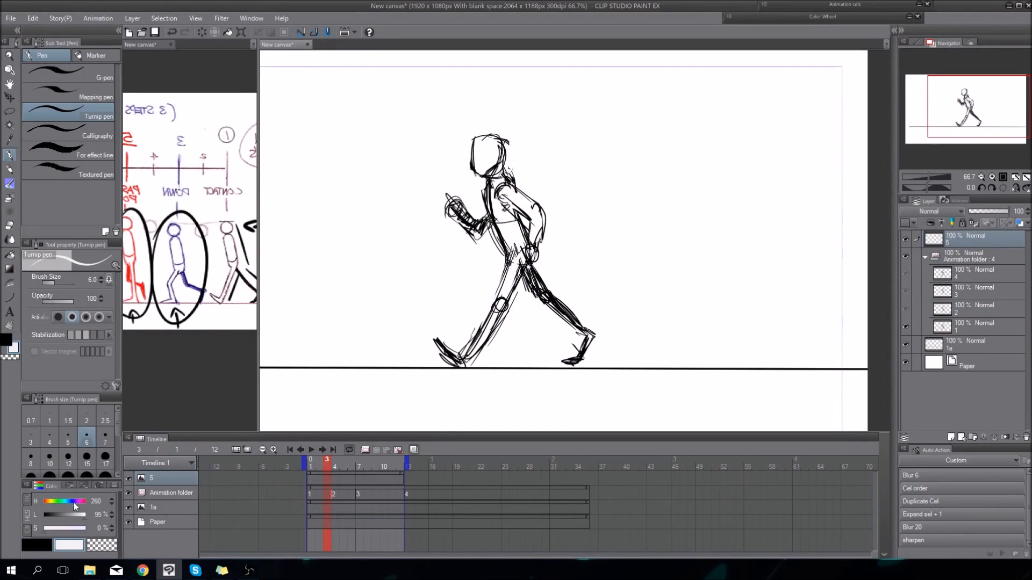
click(79, 529)
mouse_move(79, 516)
mouse_down()
mouse_move(62, 522)
mouse_move(66, 502)
mouse_up()
click(71, 502)
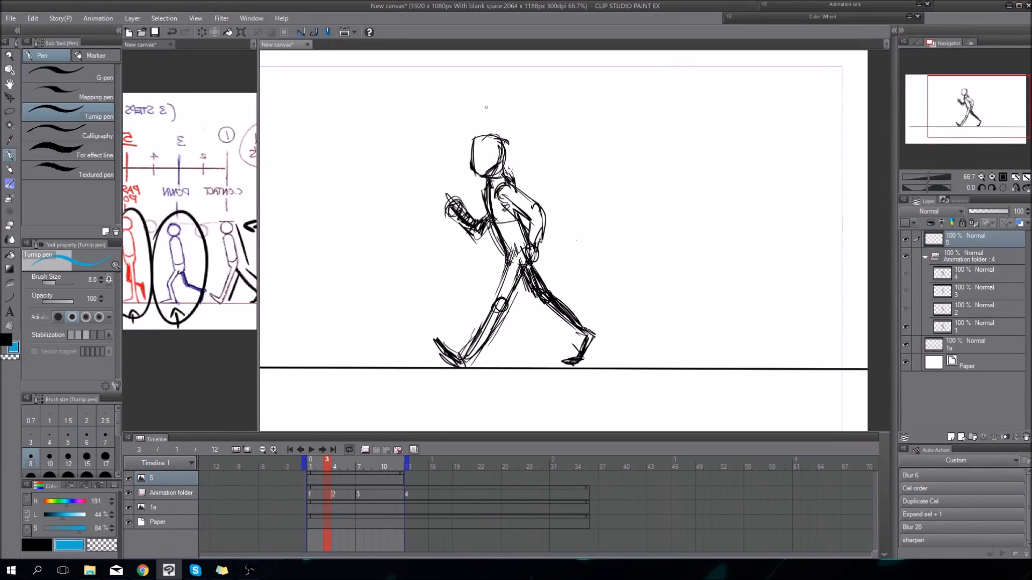
Draw a curved blue line of action from above the contact pose's head to its rear foot, and advance to frame 4
mouse_move(486, 108)
mouse_down()
mouse_move(496, 190)
mouse_move(595, 363)
mouse_up()
key(Right)
key(Right)
key(Right)
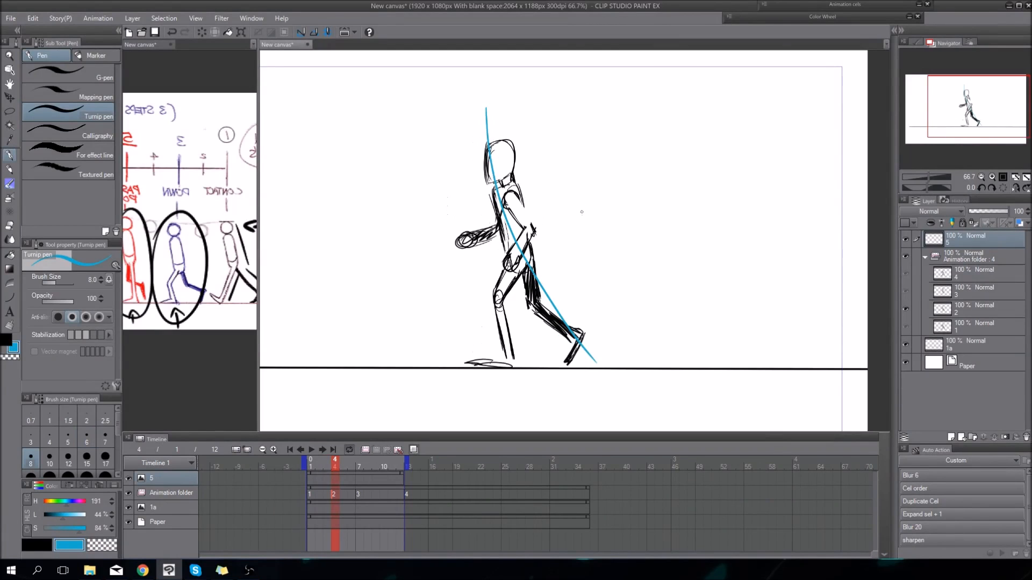
Compare the contact and down poses and undo the blue line of action
key(Left)
key(Left)
key(Left)
key(Right)
key(ctrl+z)
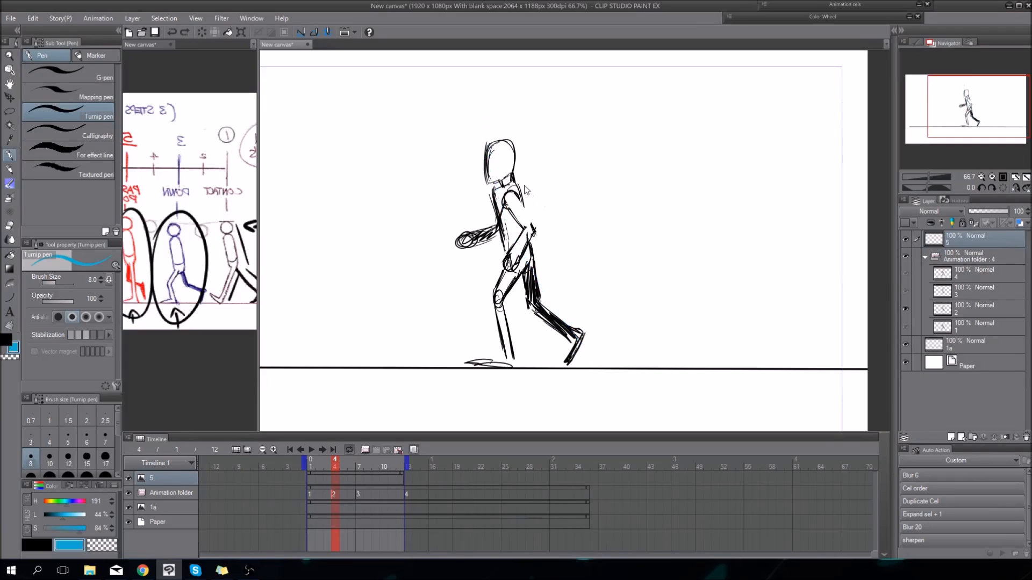
Try a curved blue line of action from the down pose's head to its front foot, compare it on frame 7, and undo it
mouse_move(482, 117)
mouse_down()
mouse_move(498, 144)
mouse_move(516, 236)
mouse_move(508, 364)
mouse_up()
key(Right)
key(Right)
key(Right)
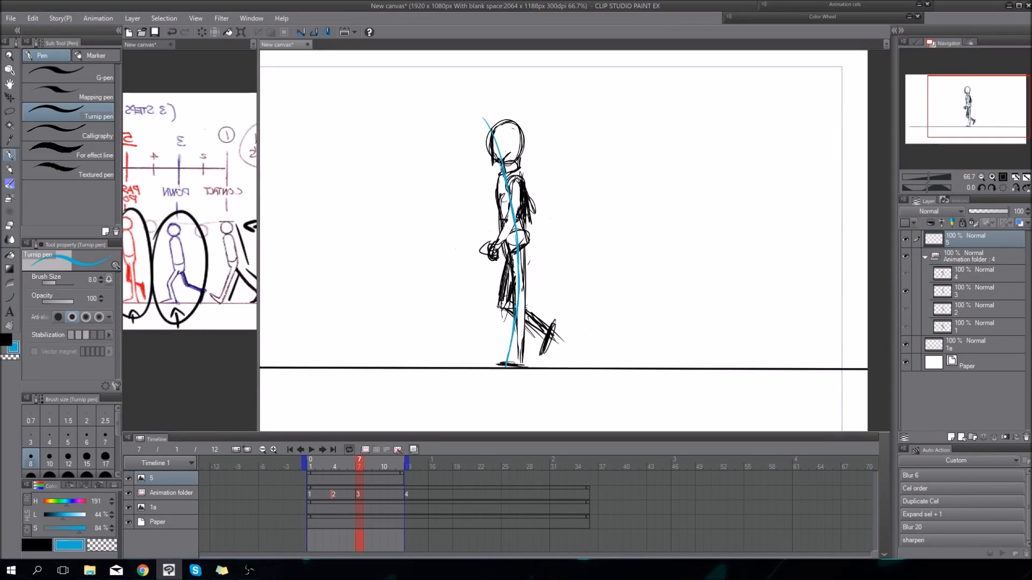
key(ctrl+z)
Try a nearly straight blue line of action through the passing pose, compare it with the earlier frames, and undo it
drag(498, 93, 520, 364)
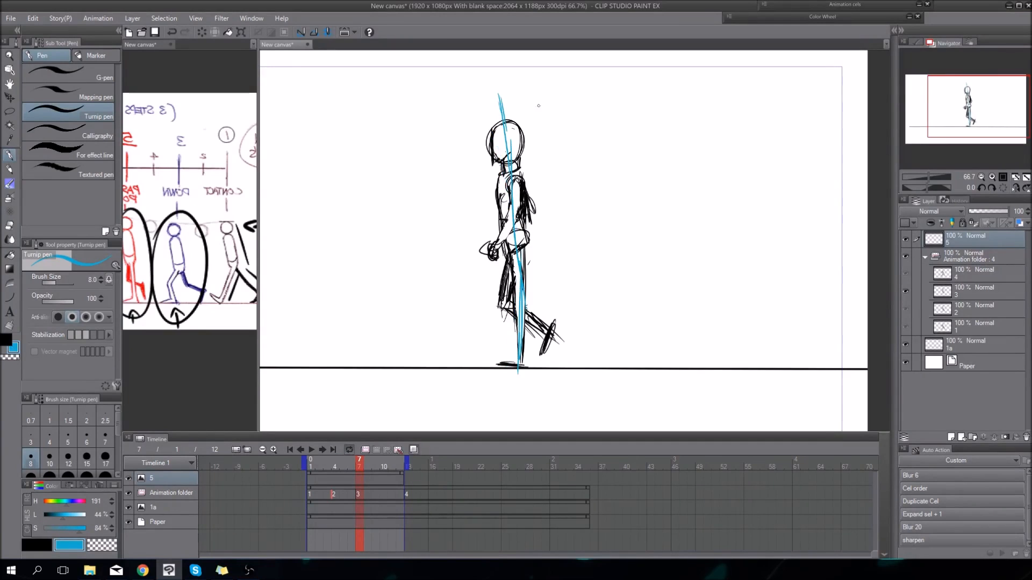
key(Left)
key(Left)
key(Left)
key(Right)
key(Right)
key(Right)
key(ctrl+z)
Switch the drawing colour back to black and reduce the brush size to 5
drag(356, 466, 368, 498)
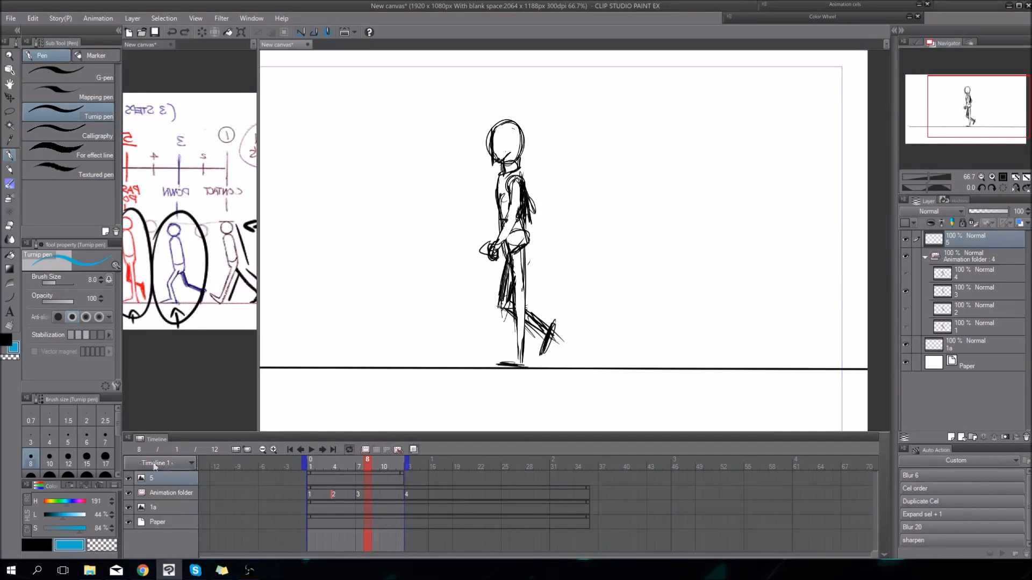
key(x)
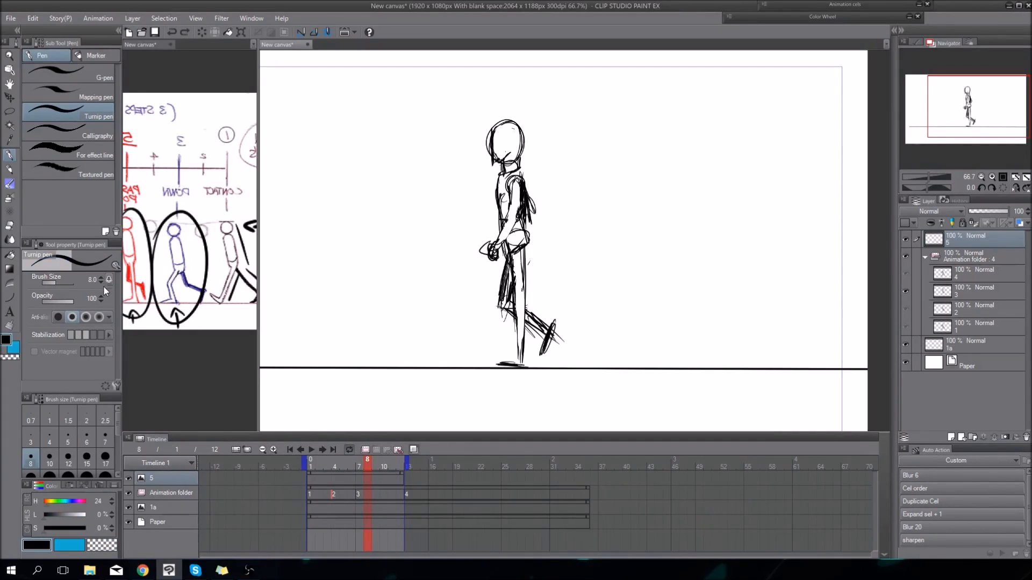
key(bracketleft)
key(bracketleft)
key(bracketleft)
Flip between the down and passing poses to examine the change, ending on frame 4
key(Left)
key(Left)
key(Right)
key(Left)
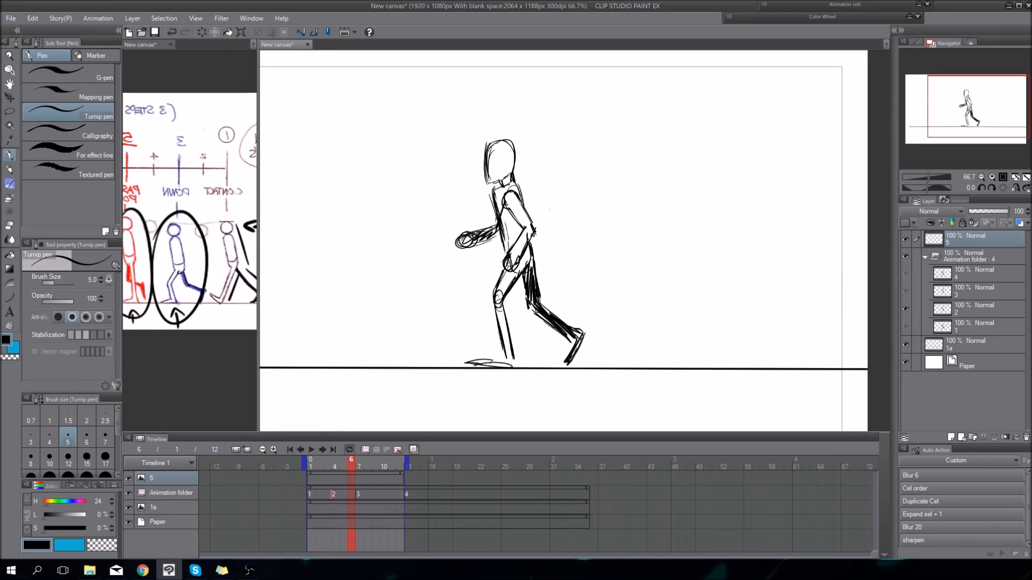
key(Right)
key(Right)
key(Right)
key(Right)
drag(374, 464, 334, 478)
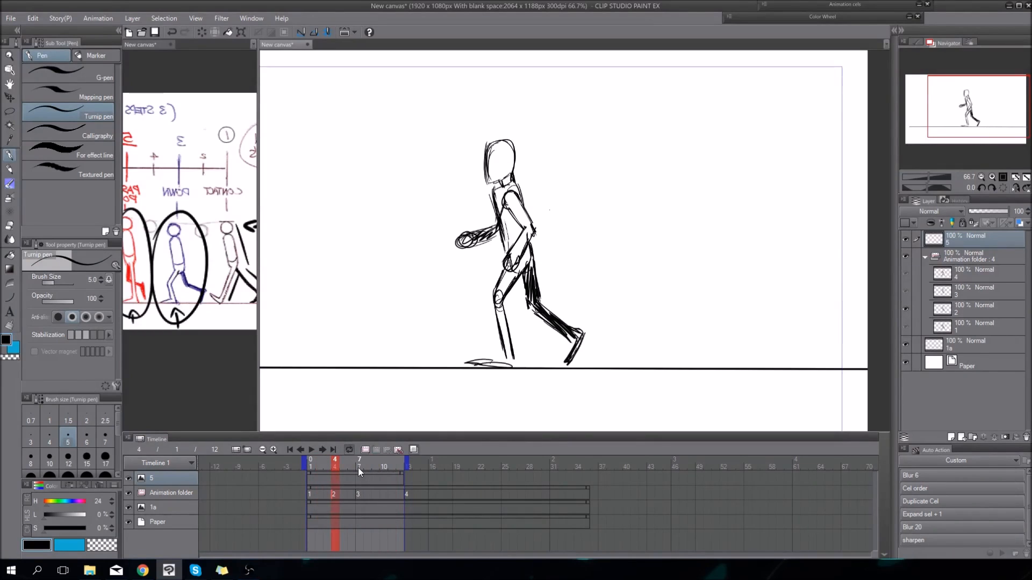
Add a new empty cel to the animation folder at frame 10 for the up pose
key(Right)
key(Right)
key(Right)
key(Right)
key(Right)
key(Right)
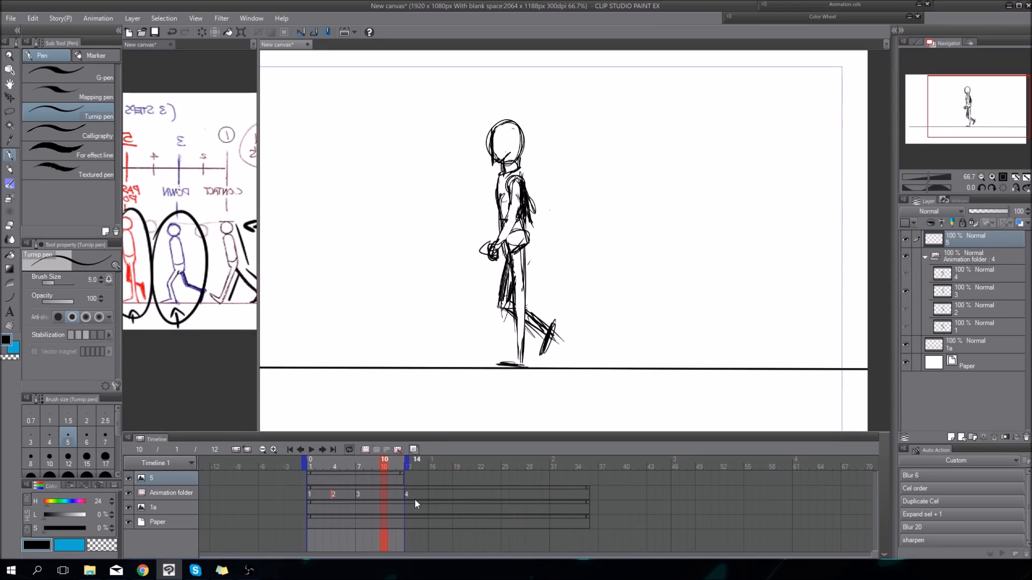
click(382, 494)
key(ctrl+shift+n)
Review the earlier poses, bring the chart's up pose into view and circle it, and return to the animation canvas
key(Left)
key(Right)
key(Left)
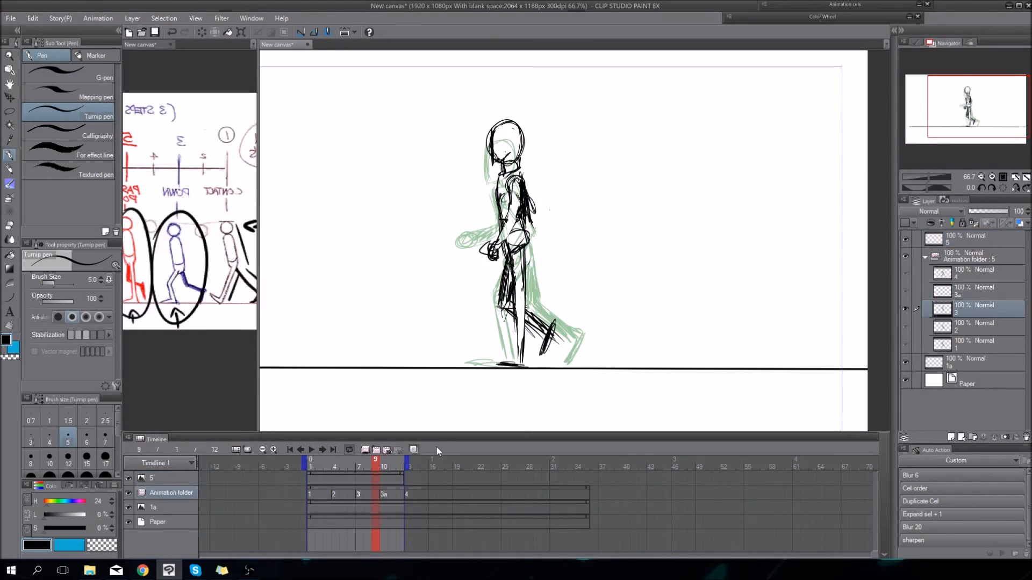
key(Left)
key(Left)
key(Left)
key(Left)
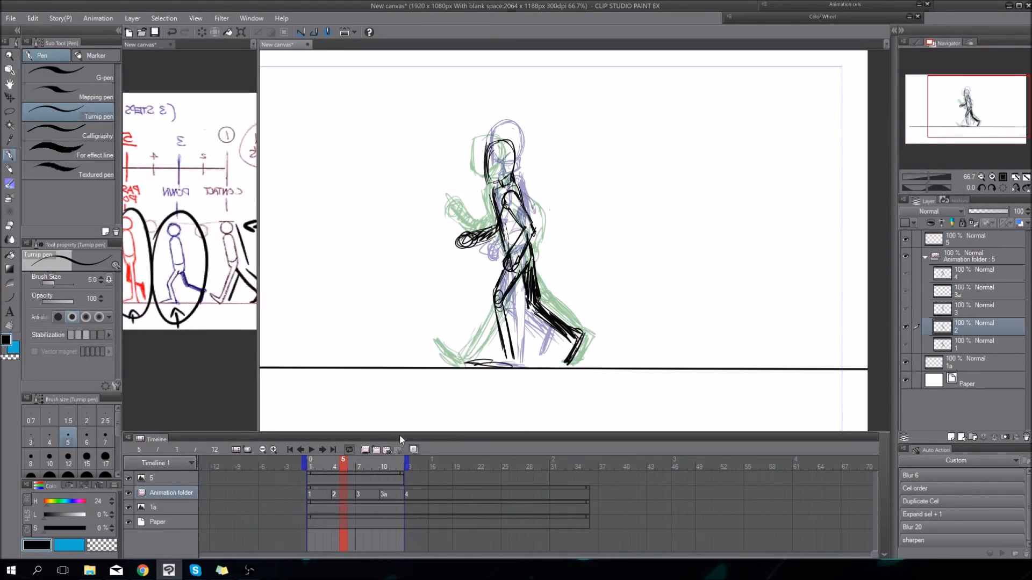
drag(193, 363, 220, 356)
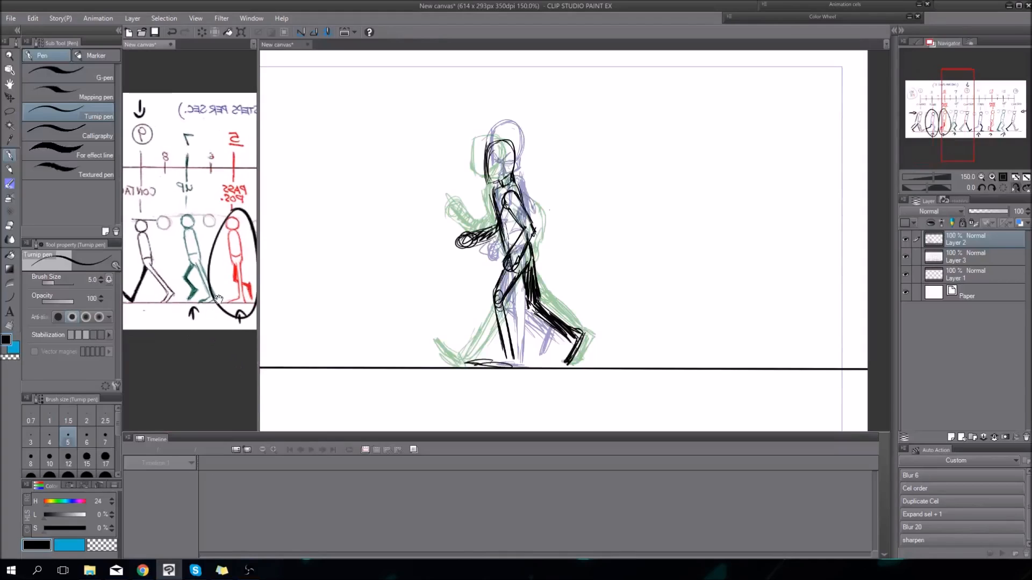
drag(188, 204, 179, 206)
drag(229, 384, 216, 386)
click(507, 397)
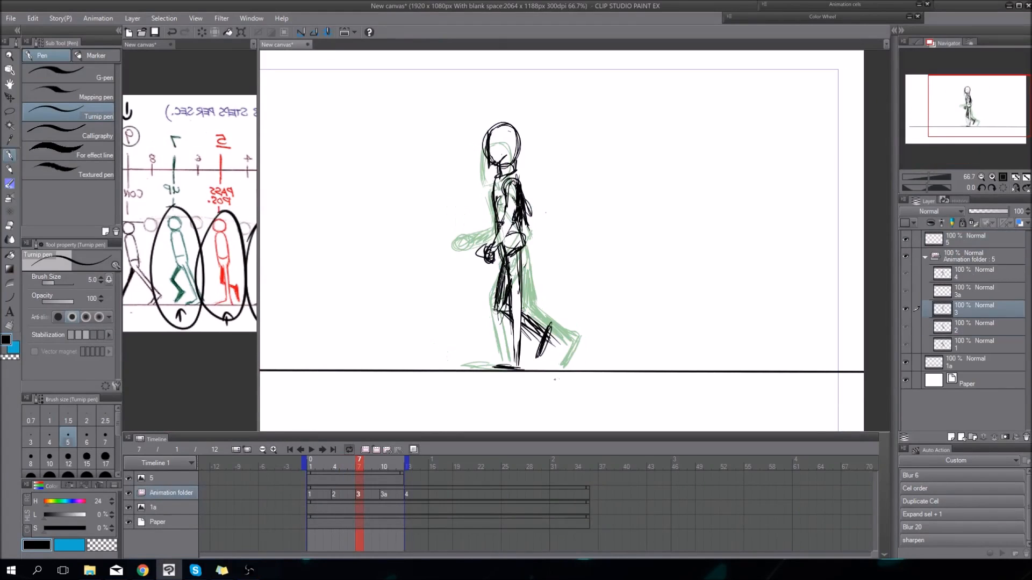
Compare the down and passing poses and sketch the up pose's supporting thigh on cel 3a
key(Left)
key(Left)
key(Right)
key(Right)
key(Right)
key(Right)
key(Right)
key(Right)
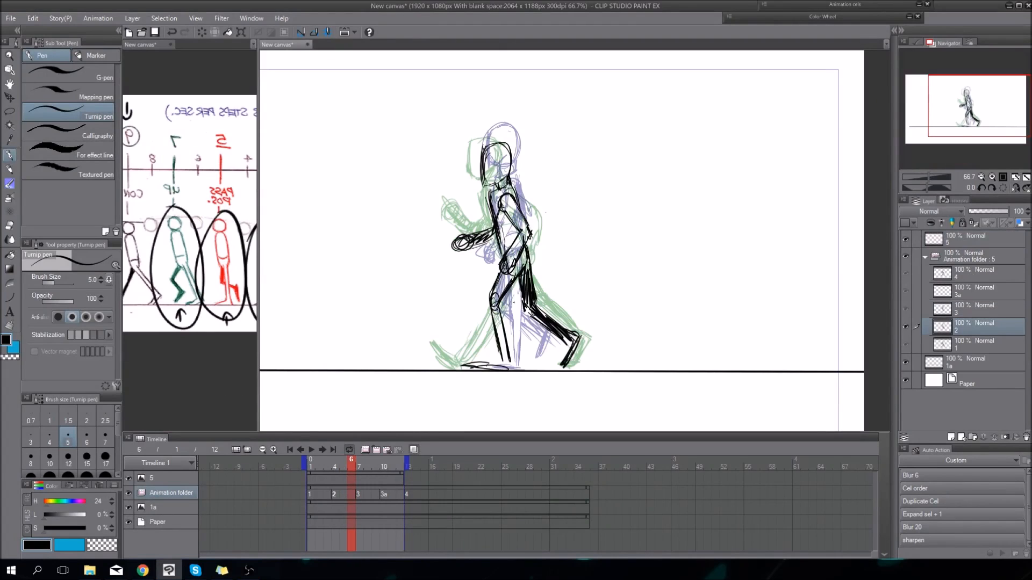
key(Right)
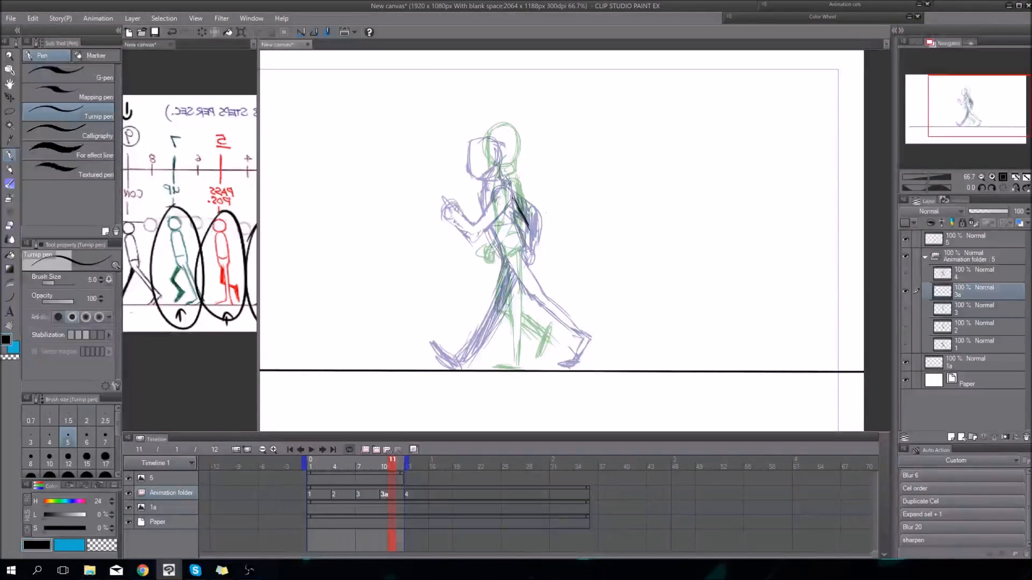
drag(509, 258, 523, 298)
drag(508, 253, 528, 314)
Mark the knee with a circle on the passing pose's standing leg and frame 13's rear leg, and extend the timeline's end to frame 13
key(Left)
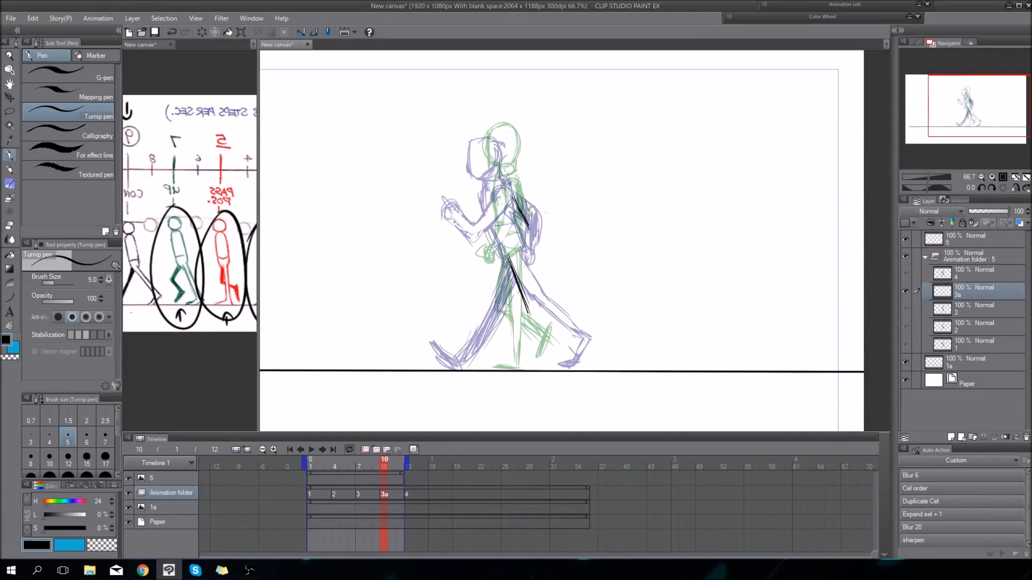
key(Left)
key(Right)
key(Right)
key(Left)
key(Right)
key(Right)
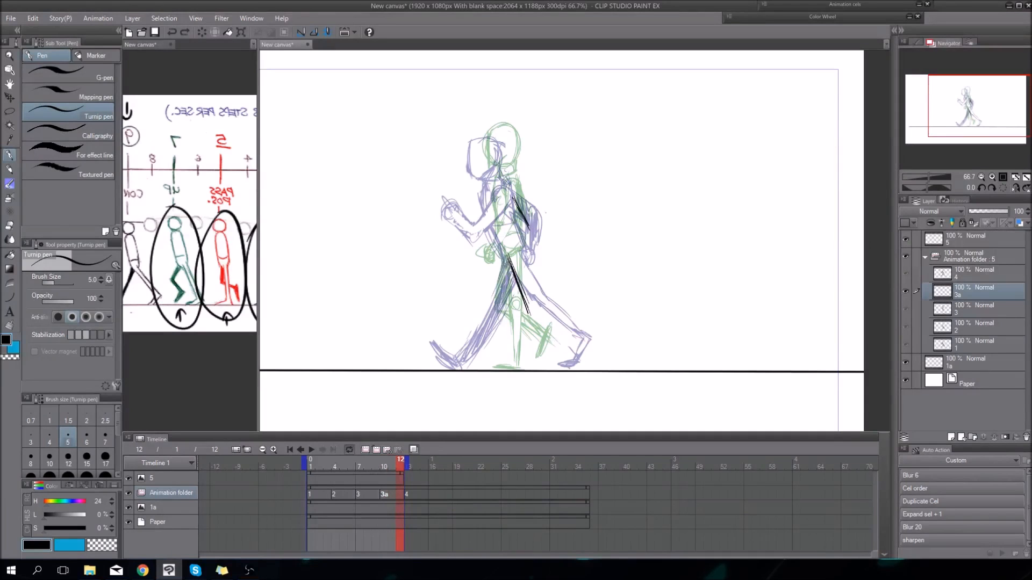
key(Right)
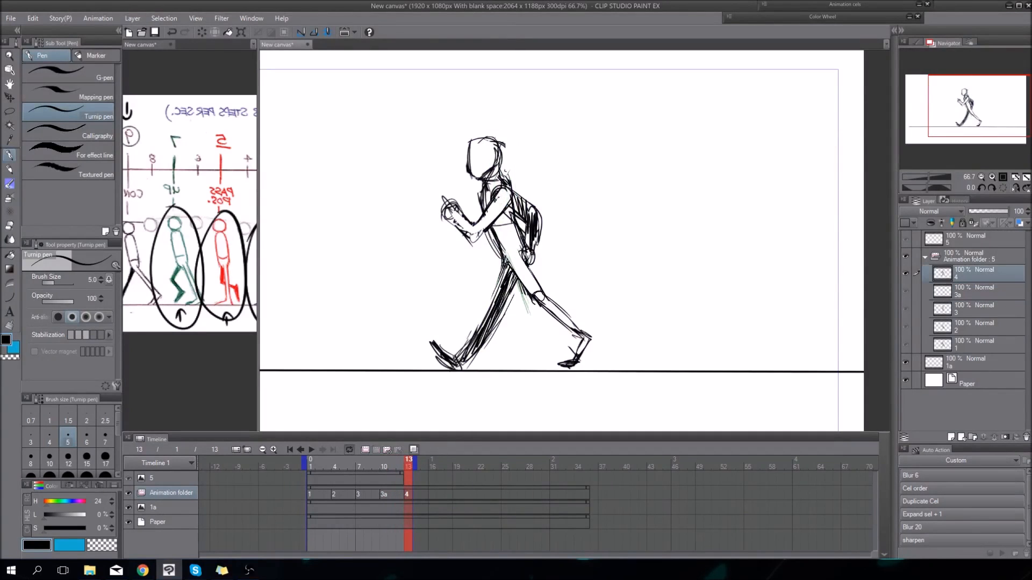
Return to cel 3a, undo the trial strokes, and draw a knee circle at the end of the supporting thigh
key(Left)
key(Left)
mouse_move(488, 307)
mouse_down()
mouse_move(541, 308)
mouse_move(561, 285)
mouse_move(541, 315)
mouse_move(561, 279)
mouse_up()
key(ctrl+z)
key(ctrl+z)
key(ctrl+z)
drag(528, 296, 536, 305)
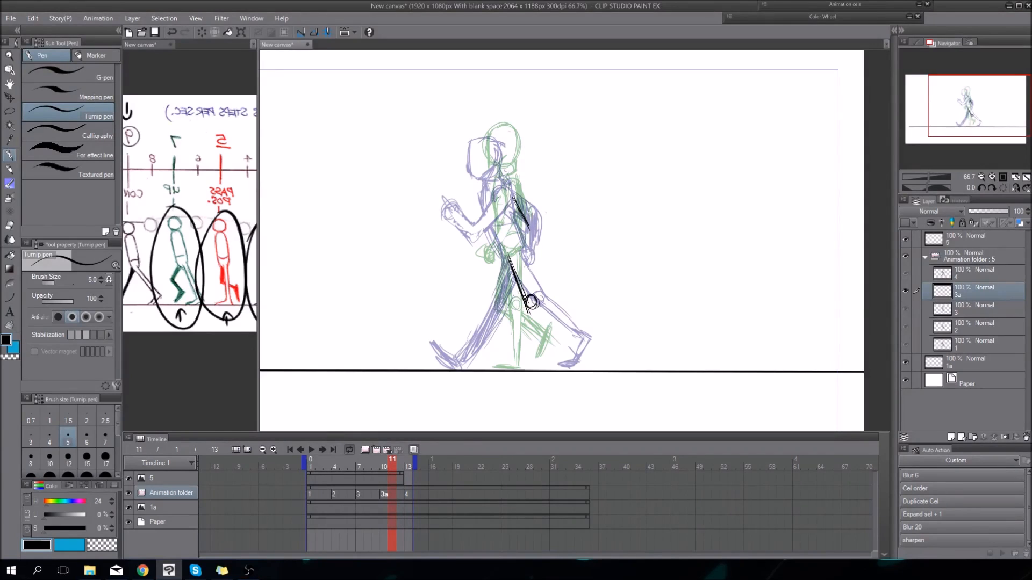
Sketch the up pose's supporting shin and toe-planted foot, and clean up the stray lines along the shin
drag(528, 305, 552, 352)
key(c)
key(c)
key(e)
mouse_move(531, 315)
mouse_down()
mouse_move(549, 355)
mouse_move(545, 320)
mouse_move(546, 352)
mouse_move(550, 338)
mouse_up()
key(p)
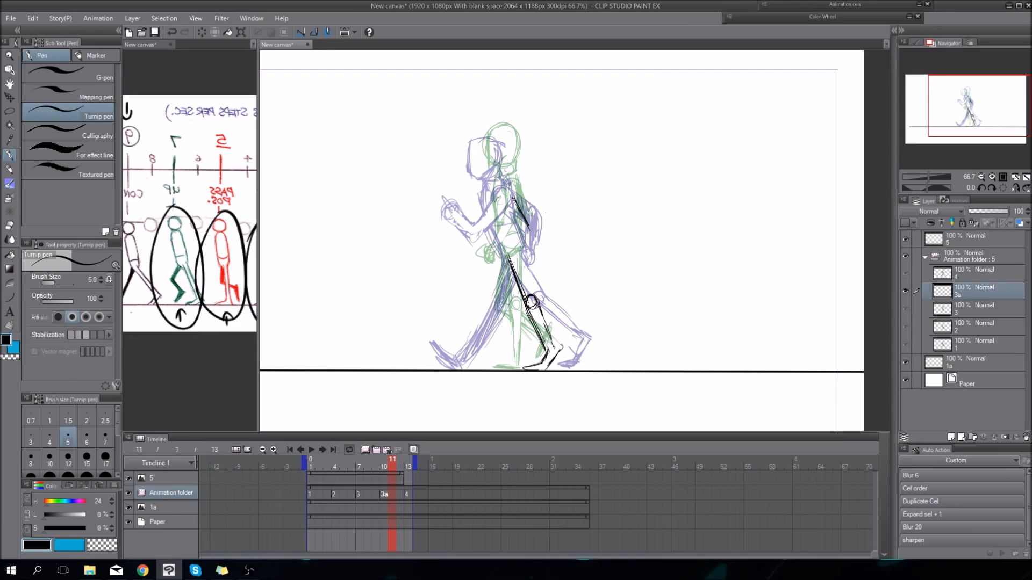
Outline the back edge of the up pose's supporting calf and thigh
drag(537, 306, 553, 340)
mouse_move(547, 327)
mouse_down()
mouse_move(523, 256)
mouse_move(534, 293)
mouse_up()
drag(523, 256, 531, 285)
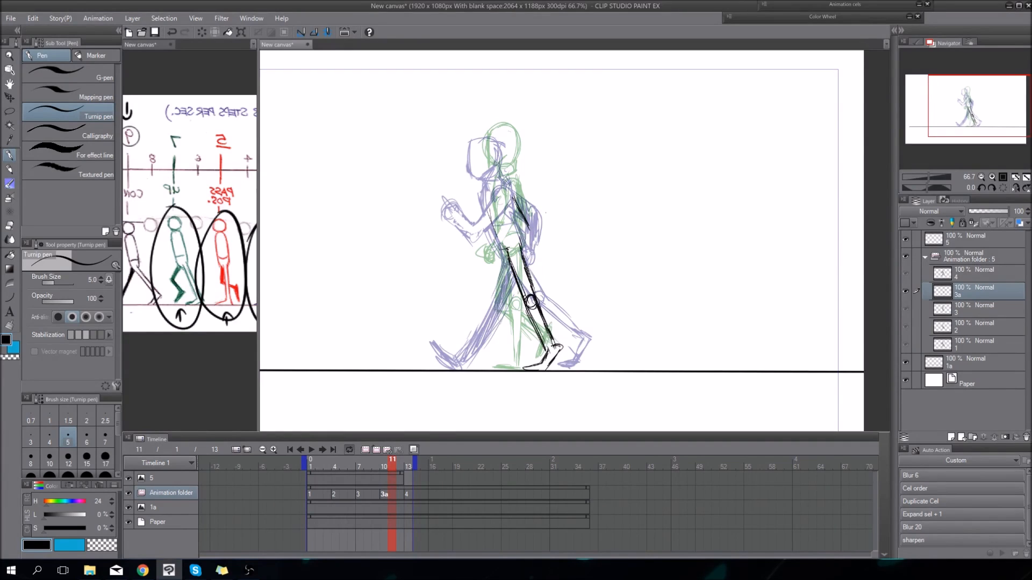
Flip between the up pose and the preceding poses to check the supporting leg's motion
key(Left)
key(Left)
key(Right)
key(Left)
key(Left)
key(Left)
key(Right)
key(Right)
key(Right)
Sketch the up pose's torso with its curved chest, back and shoulder lines above the supporting leg
mouse_move(491, 180)
mouse_down()
mouse_move(502, 246)
mouse_move(495, 228)
mouse_up()
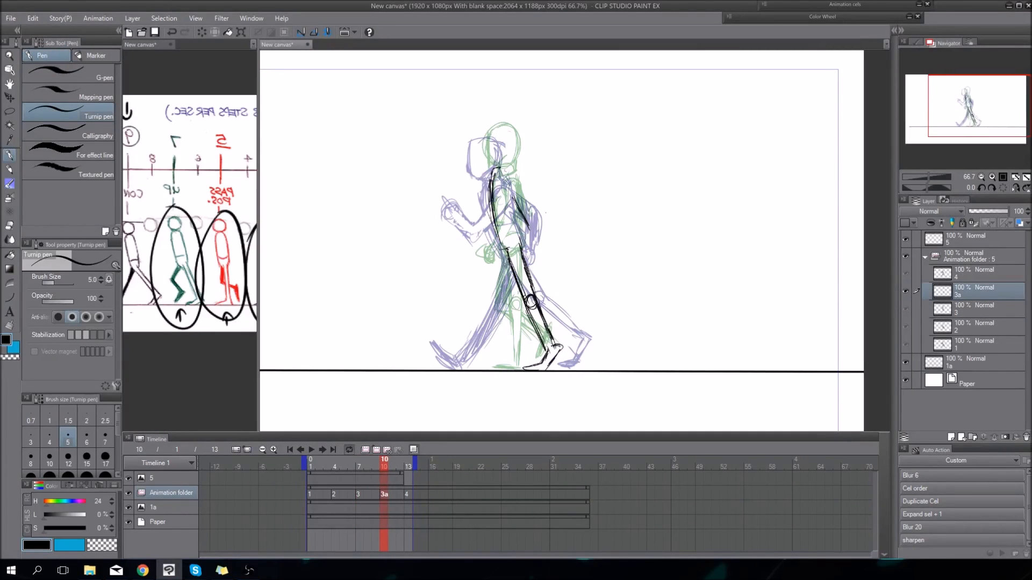
drag(511, 174, 522, 237)
drag(514, 166, 521, 239)
mouse_move(508, 164)
mouse_down()
mouse_move(494, 172)
mouse_move(500, 245)
mouse_up()
drag(509, 164, 487, 172)
Draw the up pose's head slightly above the passing pose's head and compare the two frames
drag(489, 123, 483, 158)
drag(488, 119, 484, 162)
mouse_move(484, 121)
mouse_down()
mouse_move(482, 156)
mouse_move(505, 159)
mouse_up()
drag(505, 159, 511, 120)
mouse_move(484, 125)
mouse_down()
mouse_move(508, 115)
mouse_move(508, 156)
mouse_up()
mouse_move(485, 125)
mouse_down()
mouse_move(511, 147)
mouse_move(480, 159)
mouse_up()
drag(480, 160, 513, 154)
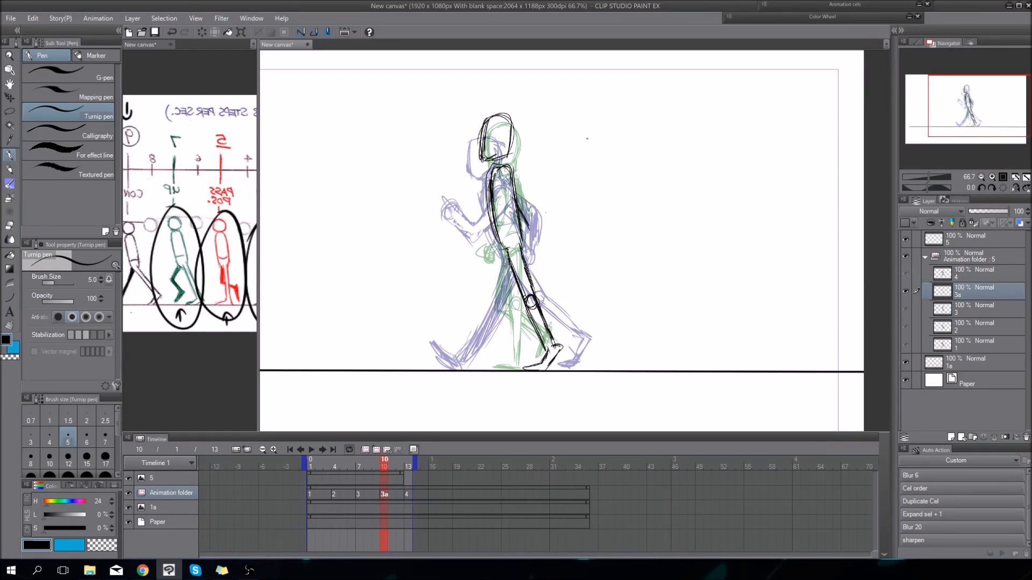
key(Left)
key(Right)
Draw the up pose's near arm with a shoulder circle, upper arm, and forearm bent forward to the hand
mouse_move(504, 179)
mouse_down()
mouse_move(514, 189)
mouse_move(507, 176)
mouse_up()
drag(503, 192, 481, 239)
drag(505, 192, 482, 234)
key(Left)
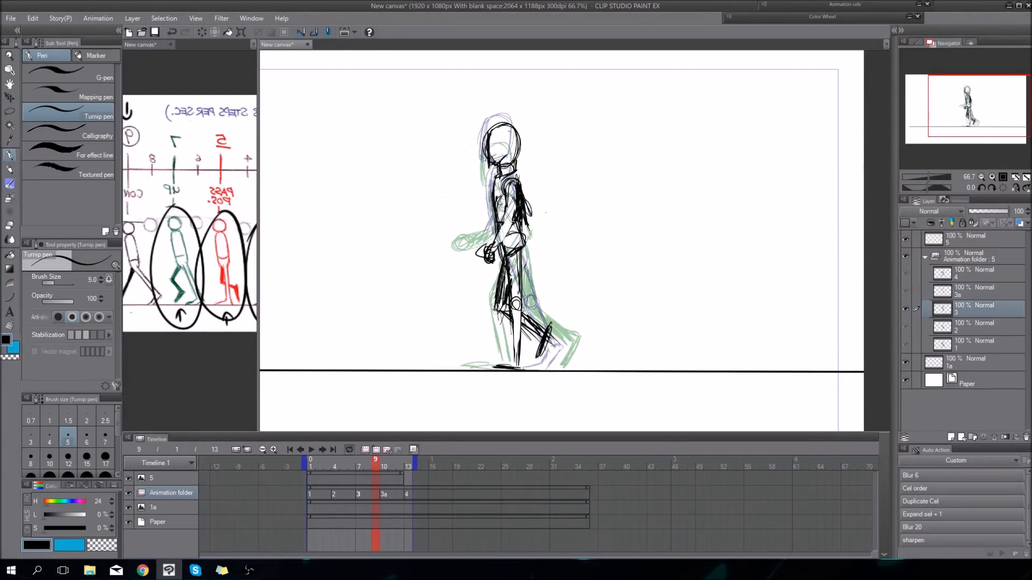
key(Right)
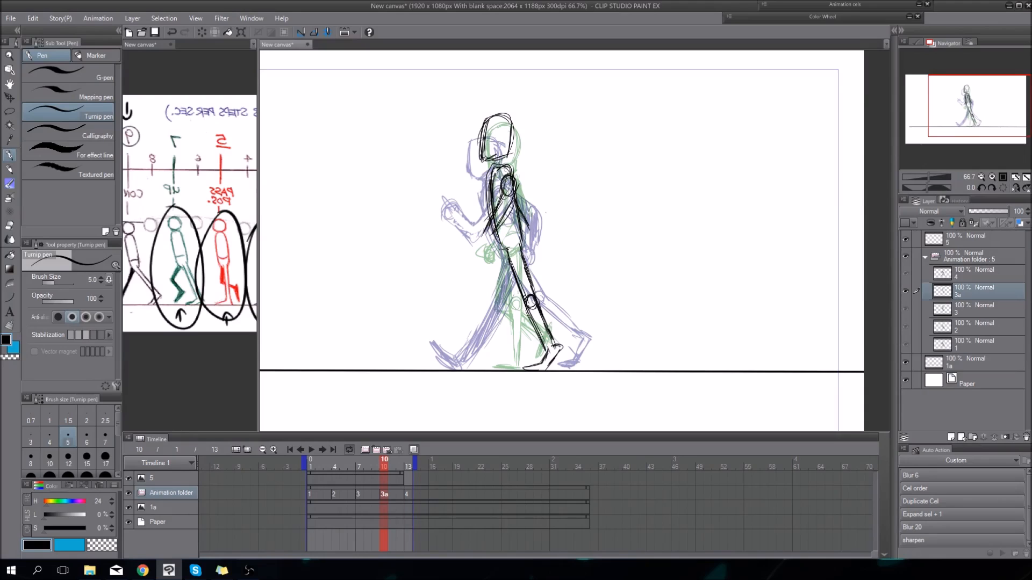
mouse_move(464, 211)
mouse_down()
mouse_move(453, 225)
mouse_move(454, 214)
mouse_move(491, 250)
mouse_up()
drag(488, 248, 504, 224)
Flip back and forth through the passing, up and contact poses to check the arm swing
key(Right)
key(Right)
key(Right)
key(Left)
key(Left)
key(Left)
key(Left)
key(Right)
key(Right)
key(Right)
key(Left)
key(Left)
key(Left)
key(Left)
key(Right)
key(Right)
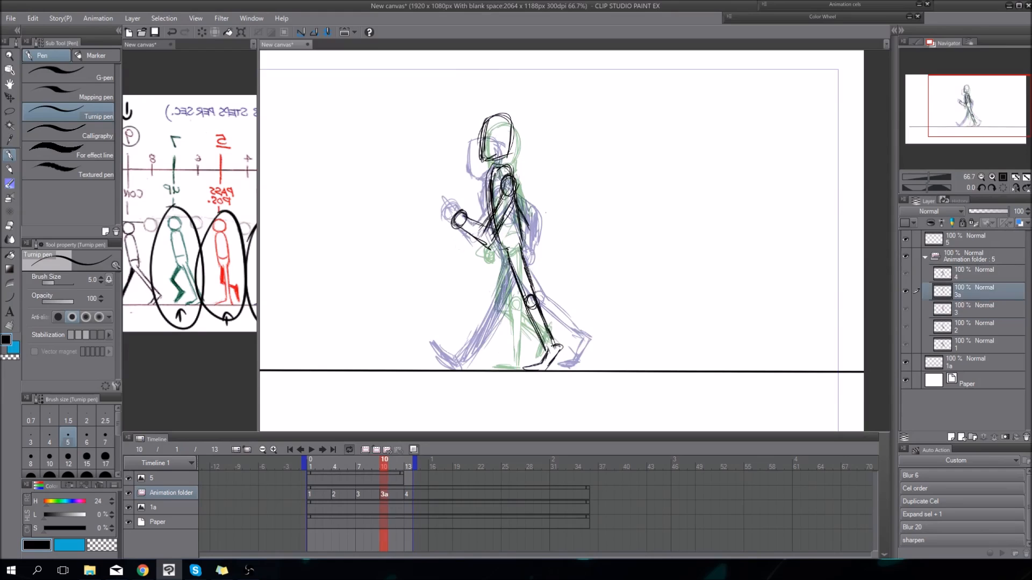
Shade the up pose's far upper arm swinging behind the torso and compare it with the passing pose
mouse_move(517, 183)
mouse_down()
mouse_move(524, 216)
mouse_move(528, 202)
mouse_up()
key(Left)
key(Right)
key(Left)
key(Right)
key(Left)
Darken the passing pose's far thigh on frame 7 and return to the up pose on frame 10
drag(507, 265, 499, 309)
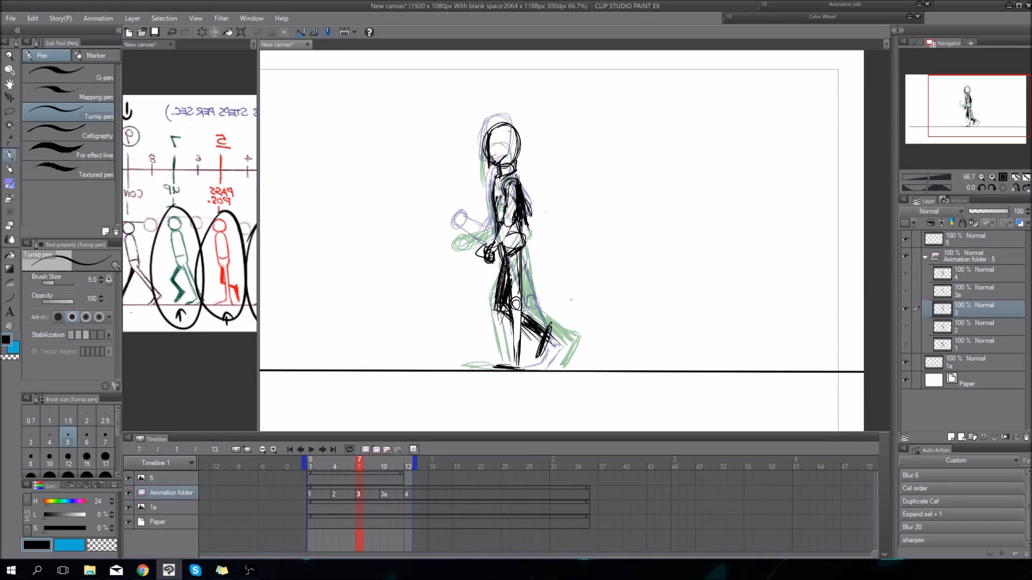
key(Right)
key(Right)
key(Left)
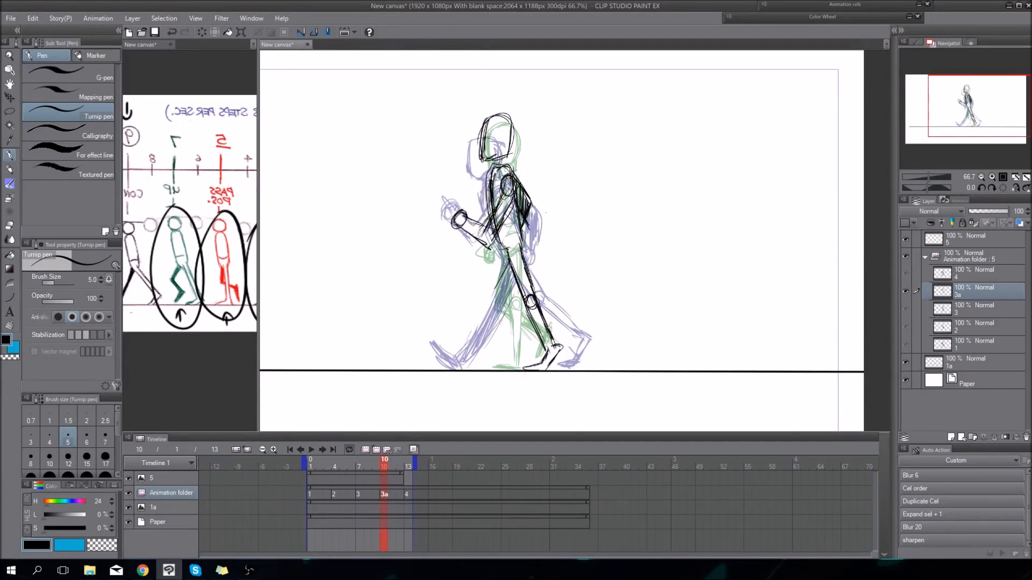
key(Left)
key(Right)
Draw and shade the up pose's far leg with a forward-bent knee, a shin angled back and a pointed foot
mouse_move(491, 299)
mouse_down()
mouse_move(530, 344)
mouse_move(508, 364)
mouse_move(503, 306)
mouse_up()
mouse_move(522, 339)
mouse_down()
mouse_move(497, 295)
mouse_move(501, 272)
mouse_move(505, 291)
mouse_up()
mouse_move(508, 299)
mouse_down()
mouse_move(524, 340)
mouse_move(518, 359)
mouse_up()
key(c)
key(c)
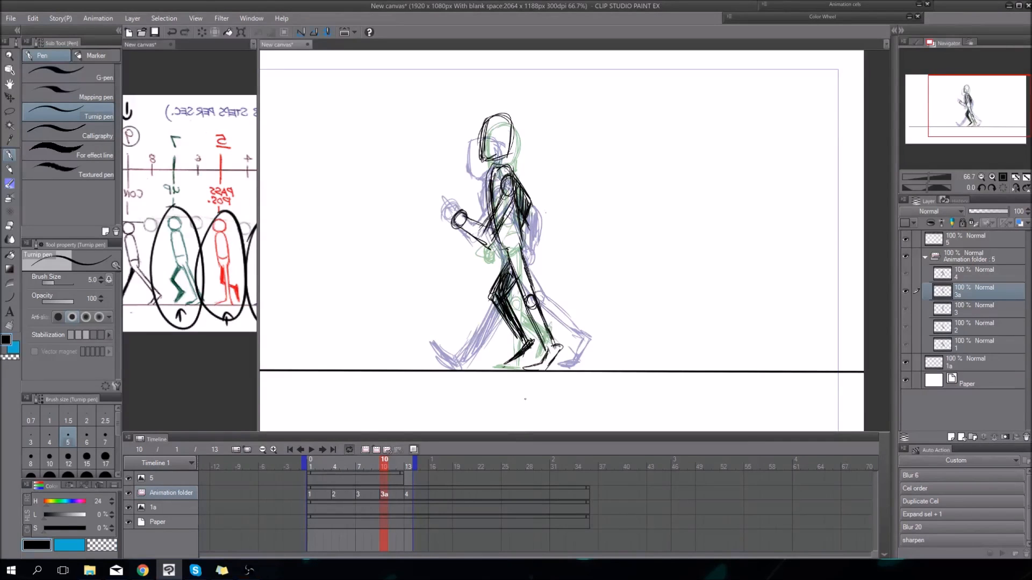
Flip through the passing, up and contact poses and play the walk animation to check its motion
key(Left)
key(Right)
key(Right)
key(Right)
key(Right)
key(Left)
key(Left)
key(Left)
key(Left)
key(Left)
key(space)
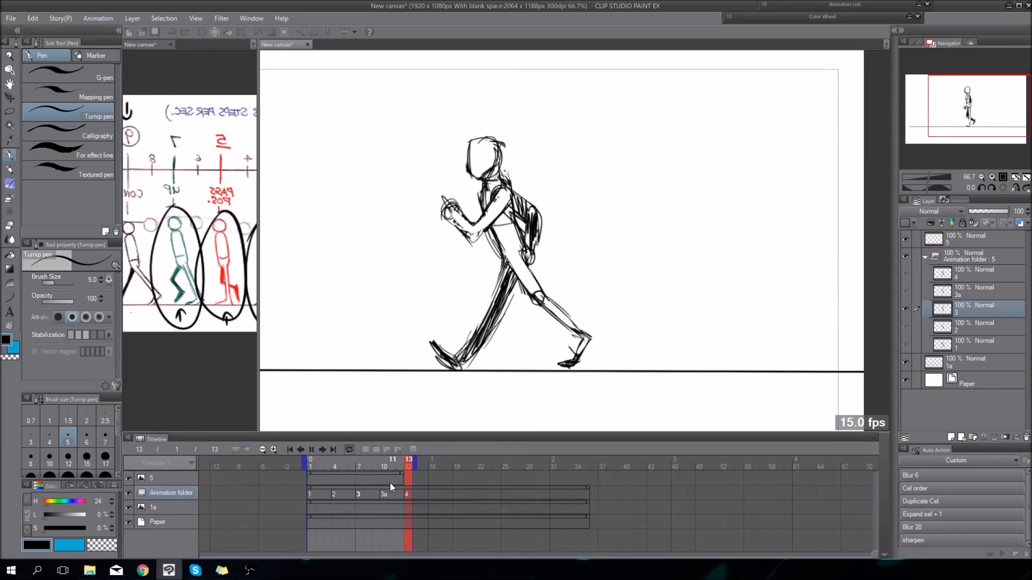
Play the walk animation and compare the up pose with the second contact pose
key(space)
key(space)
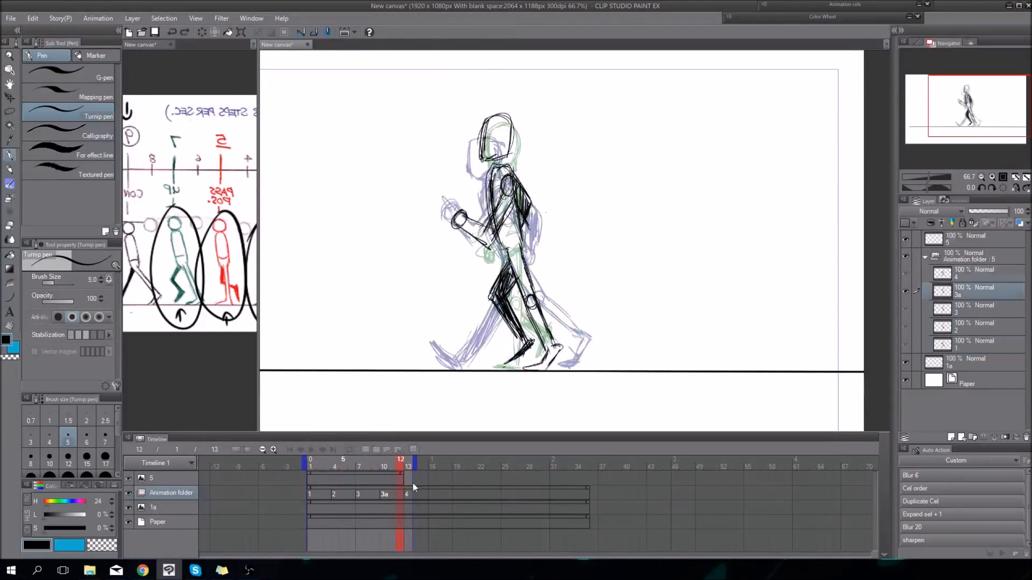
drag(388, 487, 398, 480)
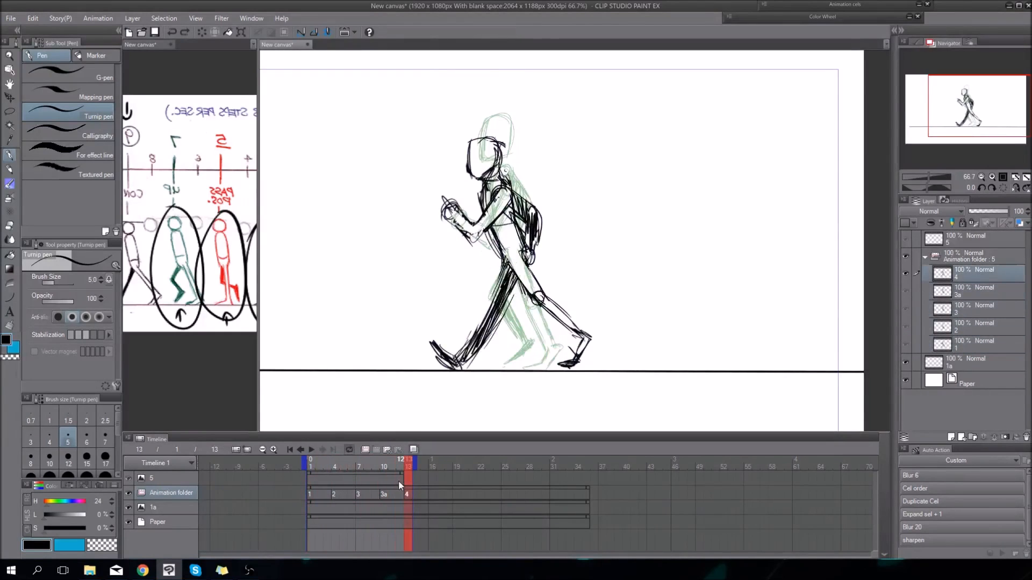
key(space)
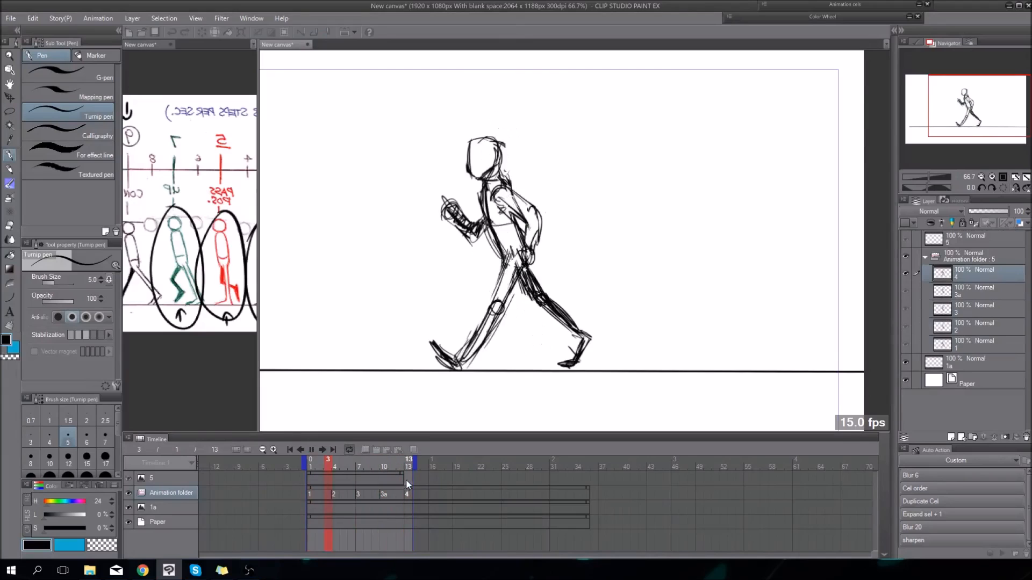
key(space)
Extend the playback range to frame 23 and advance to frame 16
drag(416, 464, 490, 464)
mouse_move(408, 487)
mouse_down()
mouse_move(356, 486)
mouse_move(413, 508)
mouse_move(409, 489)
mouse_up()
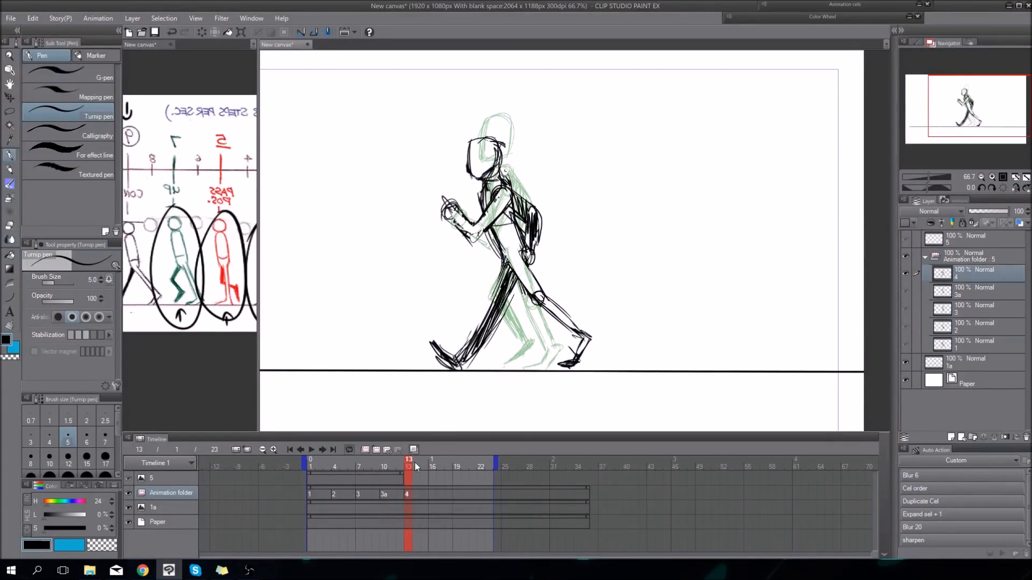
key(Right)
key(Right)
key(Right)
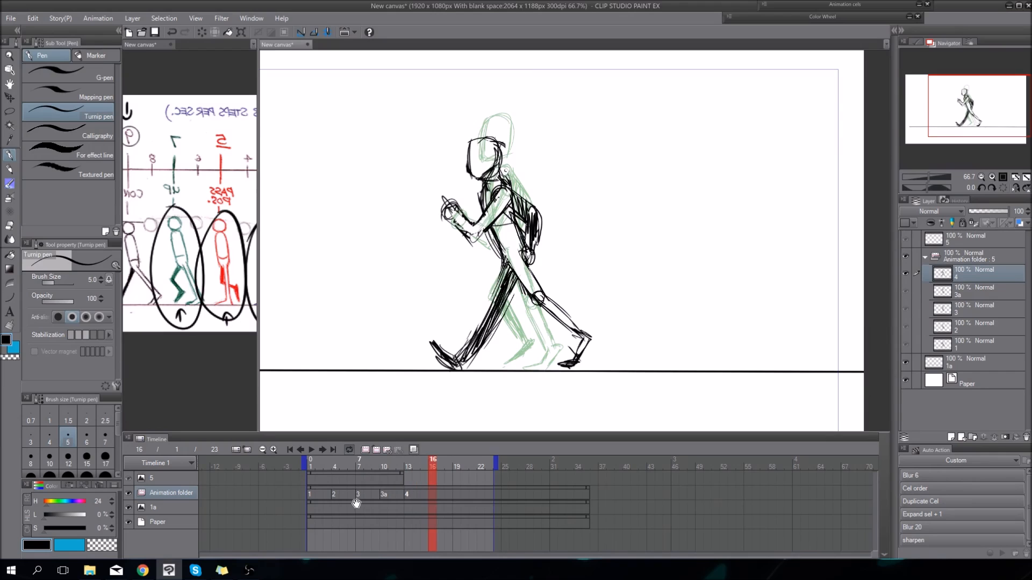
Duplicate the down pose cel from frame 4 and assign the copy to frame 16
drag(343, 468, 329, 471)
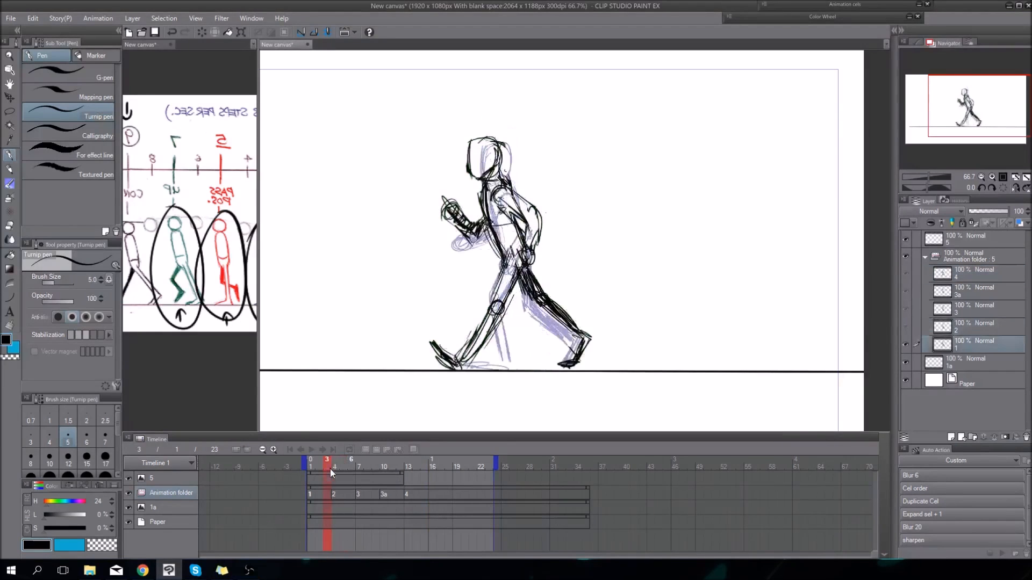
key(Left)
key(Right)
key(Right)
click(922, 496)
click(433, 465)
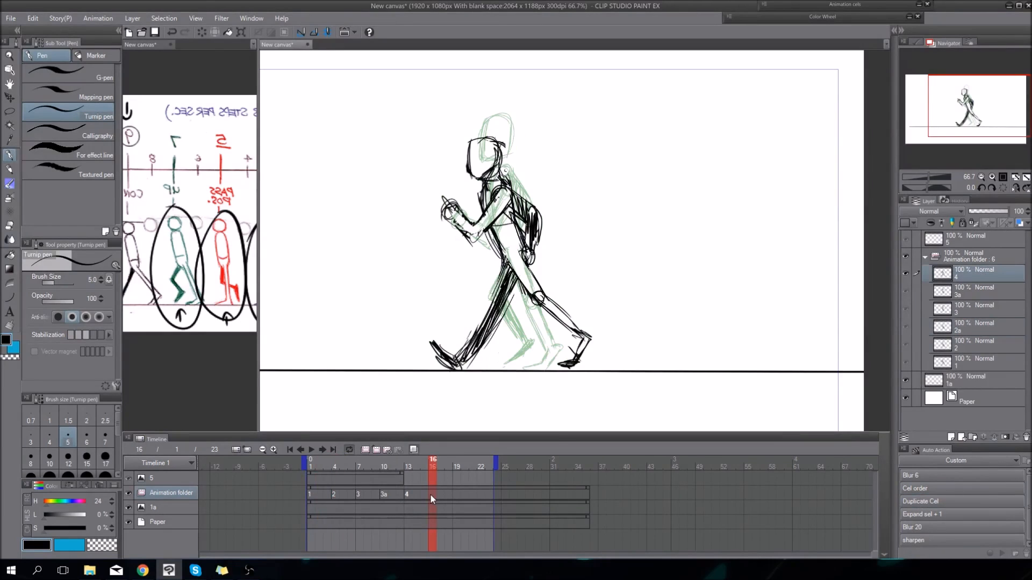
right_click(430, 494)
click(455, 384)
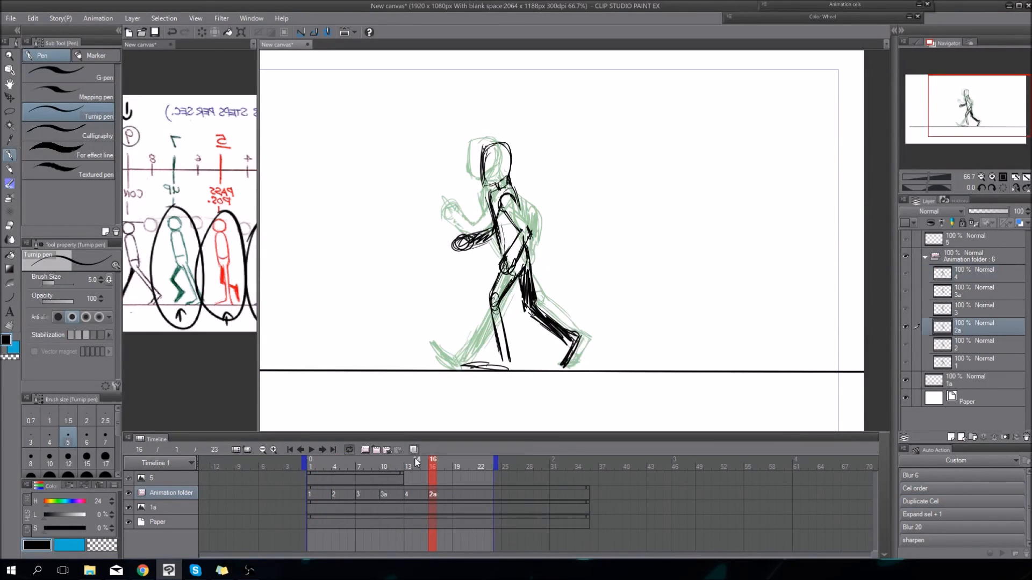
Duplicate the passing pose cel from frame 7 and assign the copy to frame 19
click(361, 465)
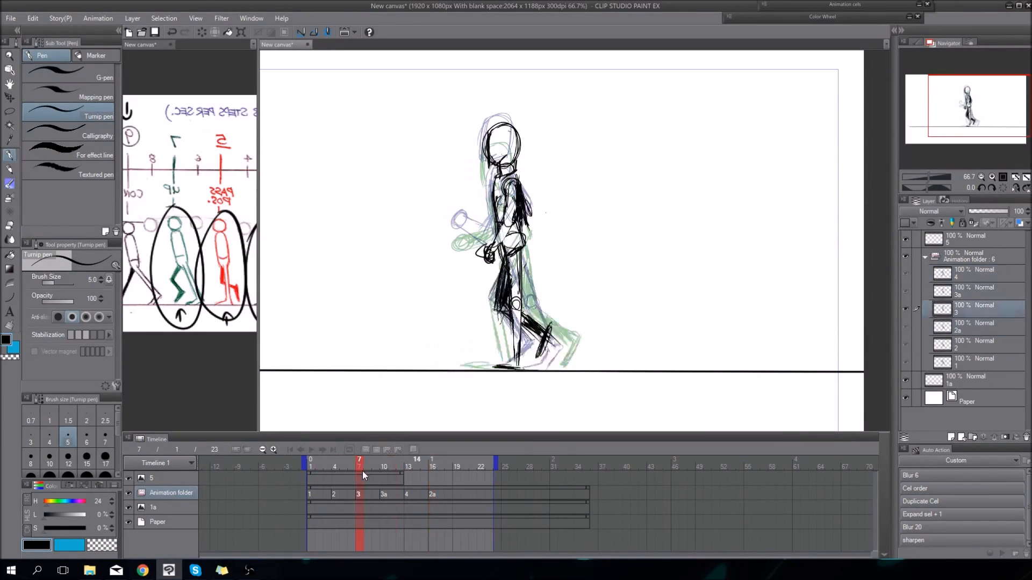
click(931, 501)
double_click(461, 495)
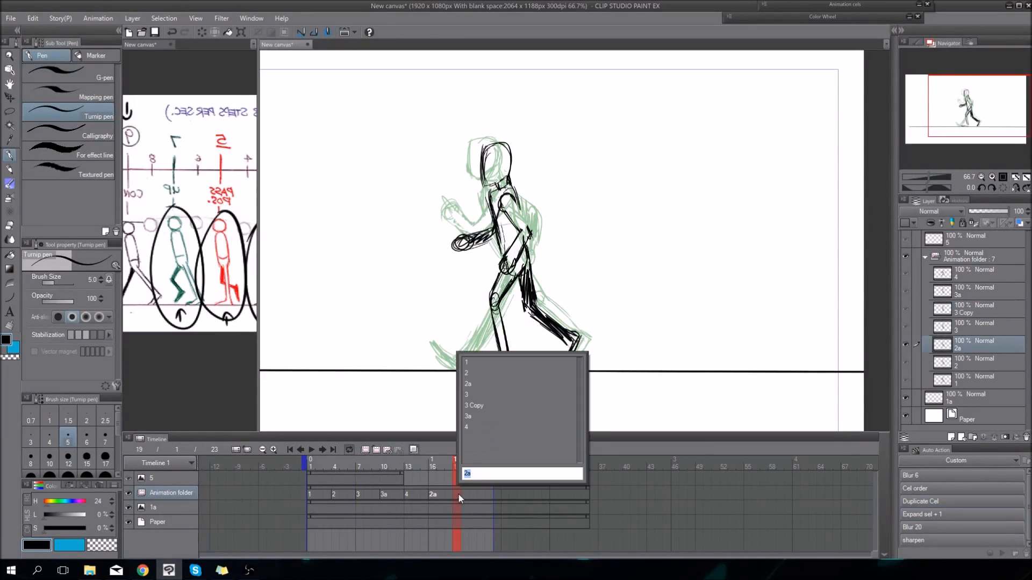
click(491, 407)
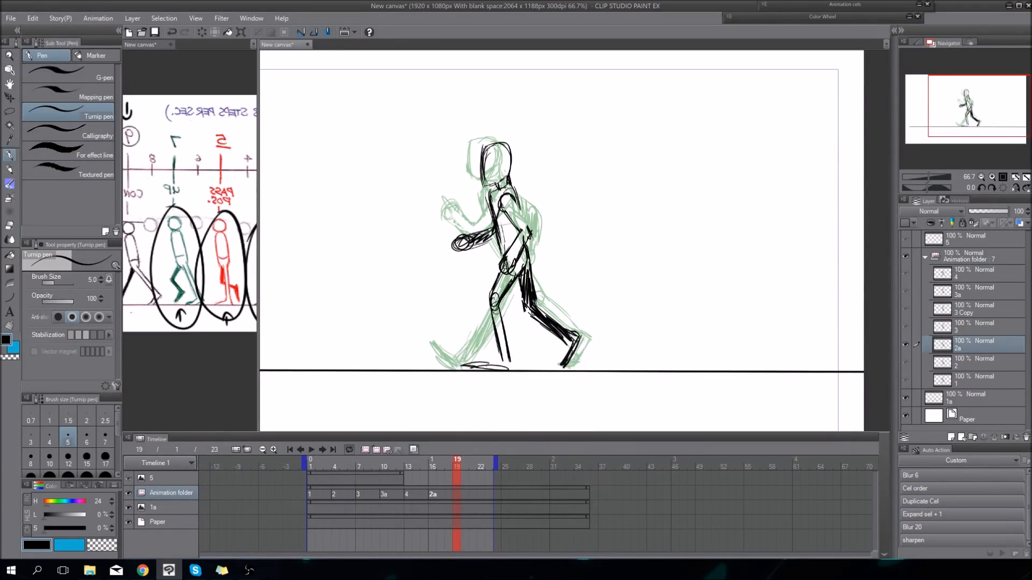
Assign the first contact cel, 1, to frame 25 and extend the playback range to frame 26
mouse_move(443, 478)
mouse_down()
mouse_move(387, 483)
mouse_move(489, 493)
mouse_up()
double_click(488, 493)
click(504, 377)
mouse_move(492, 463)
mouse_down()
mouse_move(458, 485)
mouse_move(467, 504)
mouse_move(490, 483)
mouse_move(415, 497)
mouse_move(479, 501)
mouse_move(409, 492)
mouse_move(389, 504)
mouse_move(489, 501)
mouse_move(376, 507)
mouse_move(433, 510)
mouse_move(497, 495)
mouse_move(481, 492)
mouse_move(519, 467)
mouse_move(503, 493)
mouse_move(408, 497)
mouse_move(409, 486)
mouse_up()
Duplicate the up pose cel from frame 10 and assign the copy to frame 22
key(Left)
key(Left)
key(Left)
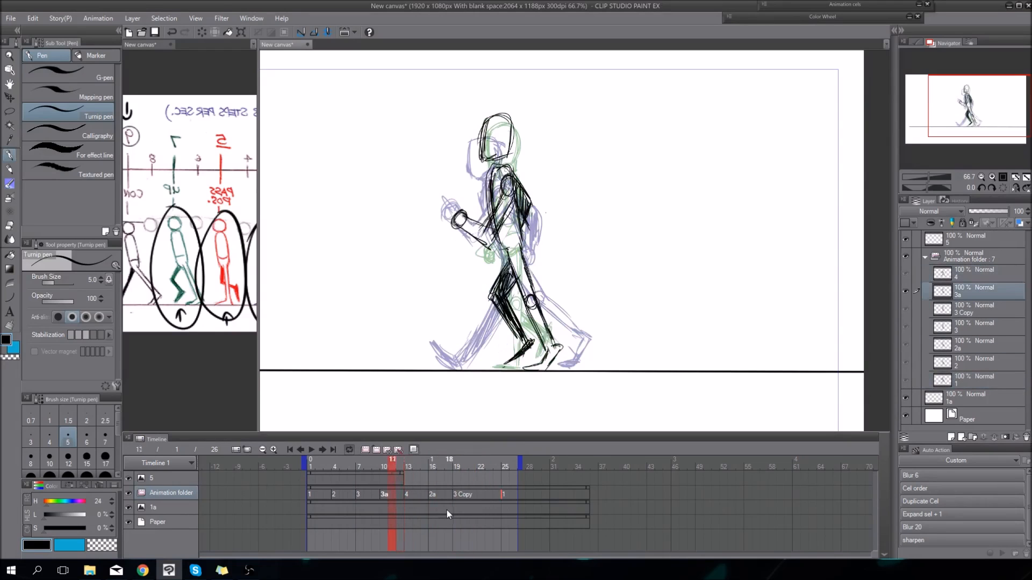
key(Left)
key(Left)
key(Right)
key(Right)
click(928, 510)
click(484, 464)
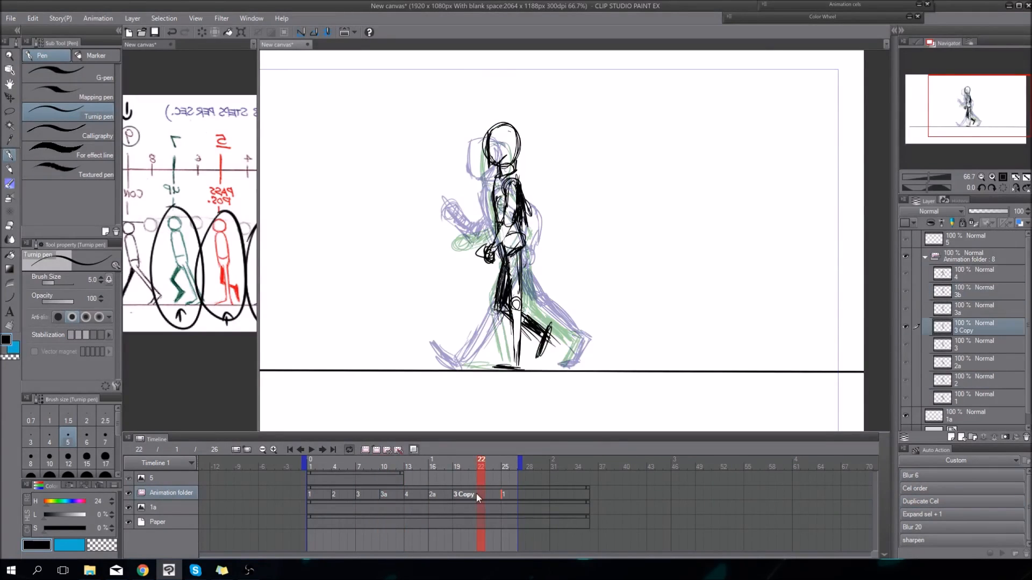
click(476, 495)
click(506, 424)
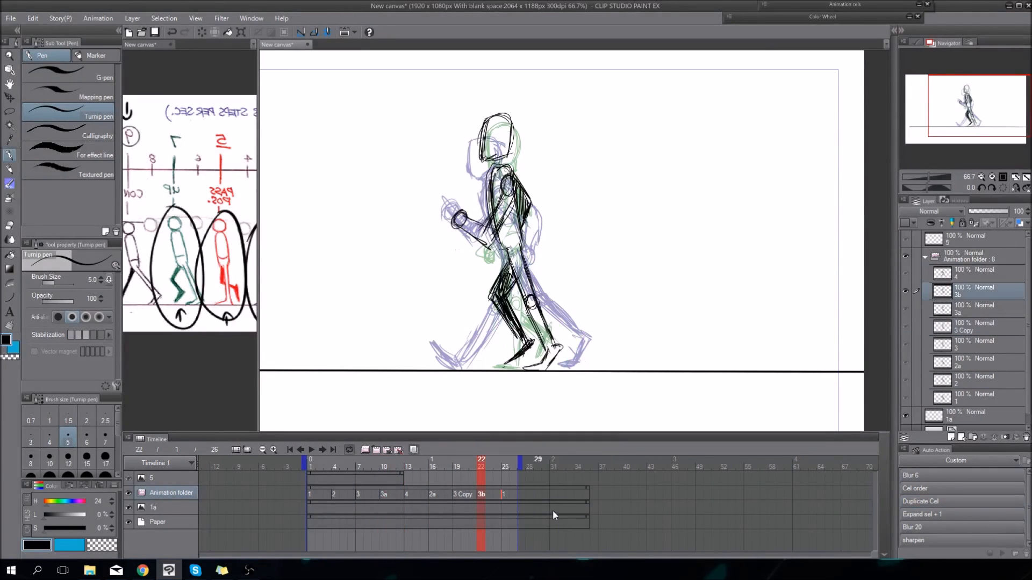
Renumber the cels in timeline order with the Cel order action and end the playback range at frame 24
click(926, 489)
drag(511, 466, 396, 502)
key(space)
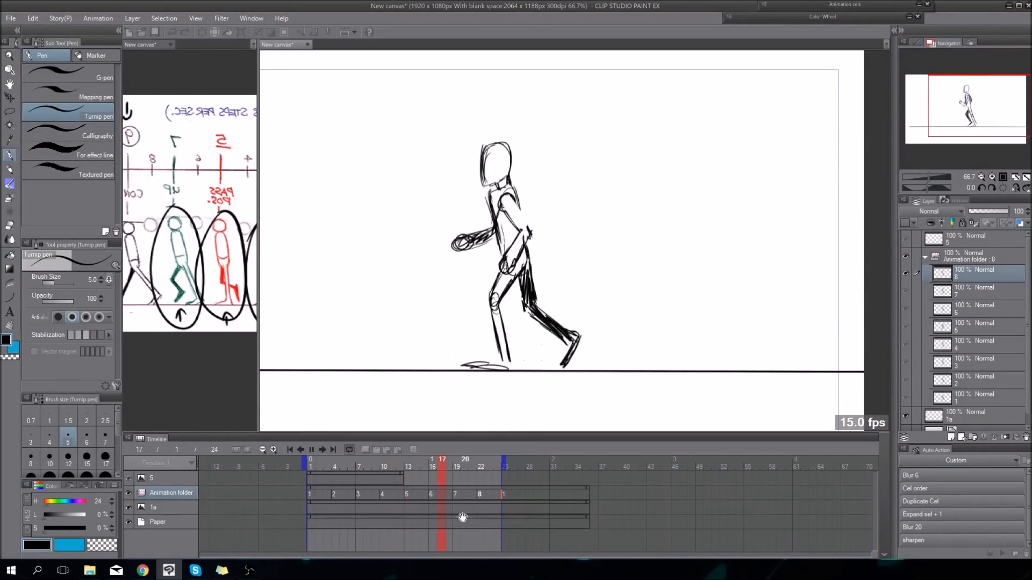
key(space)
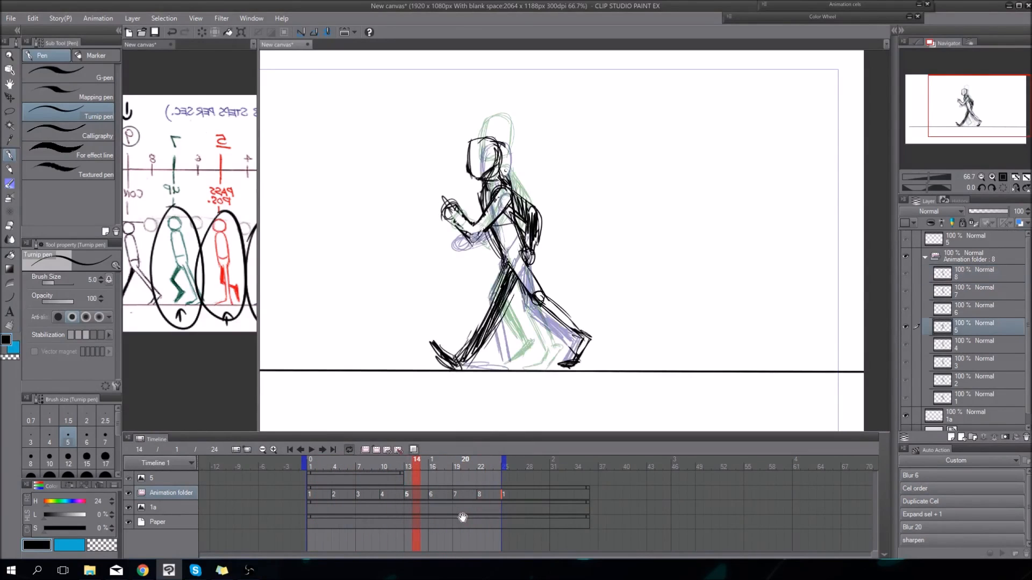
Erase the shading inside the trailing leg of the down pose on frame 16
key(Right)
key(Right)
key(e)
mouse_move(526, 279)
mouse_down()
mouse_move(525, 273)
mouse_move(558, 327)
mouse_up()
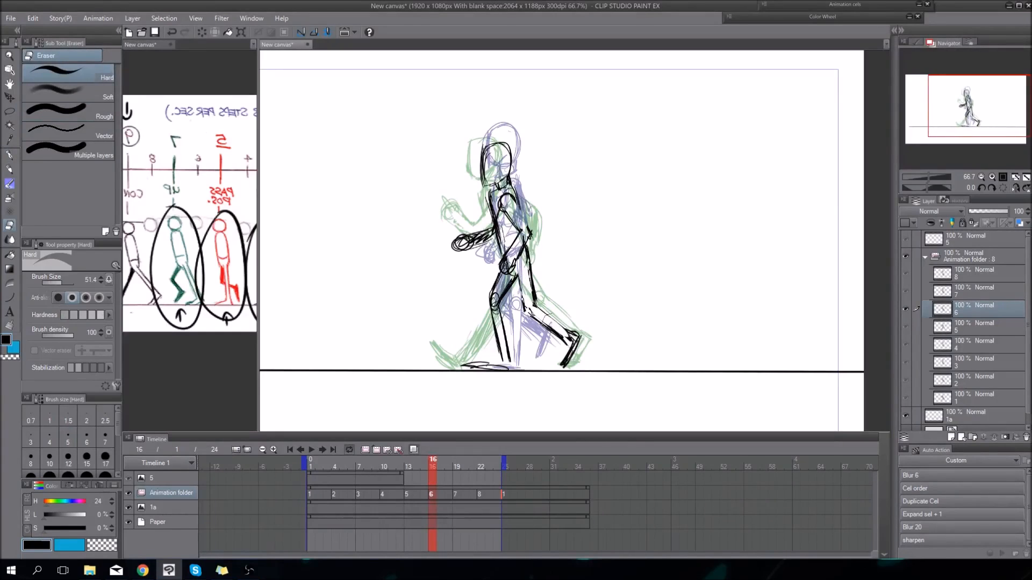
Fill the leading leg of the frame 16 down pose solid black with an enlarged Turnip pen
key(p)
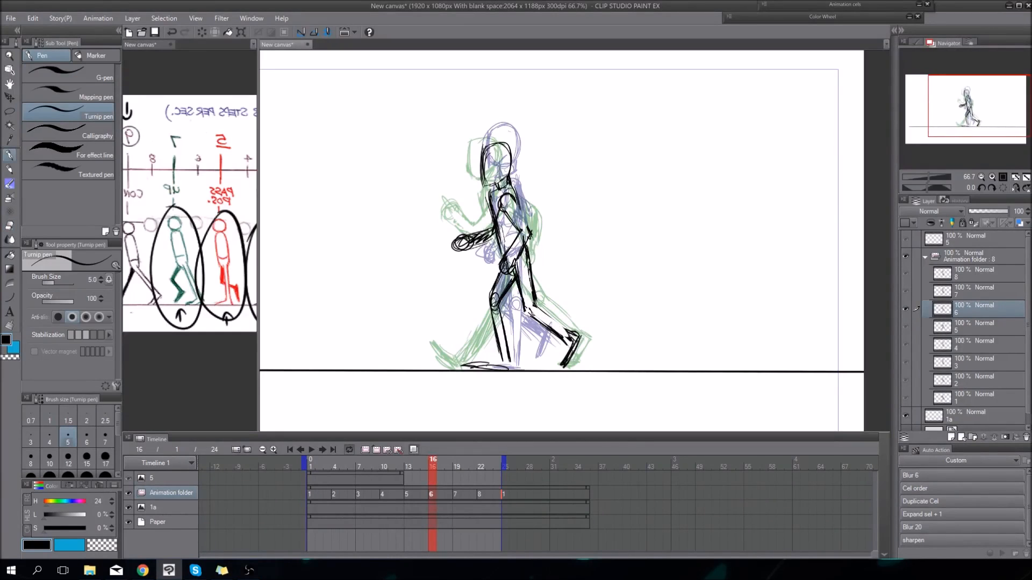
click(61, 283)
mouse_move(507, 276)
mouse_down()
mouse_move(498, 309)
mouse_move(507, 358)
mouse_up()
key([)
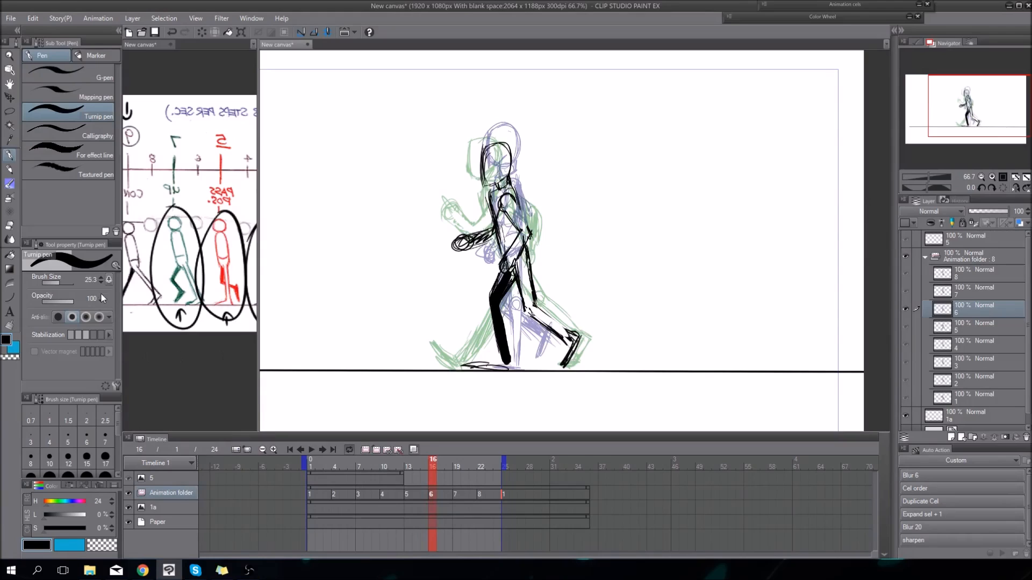
Set the pen size to 5 and swap the down pose's arms, outlining the forward arm and shading the one swinging back
click(93, 280)
text(5)
key(Return)
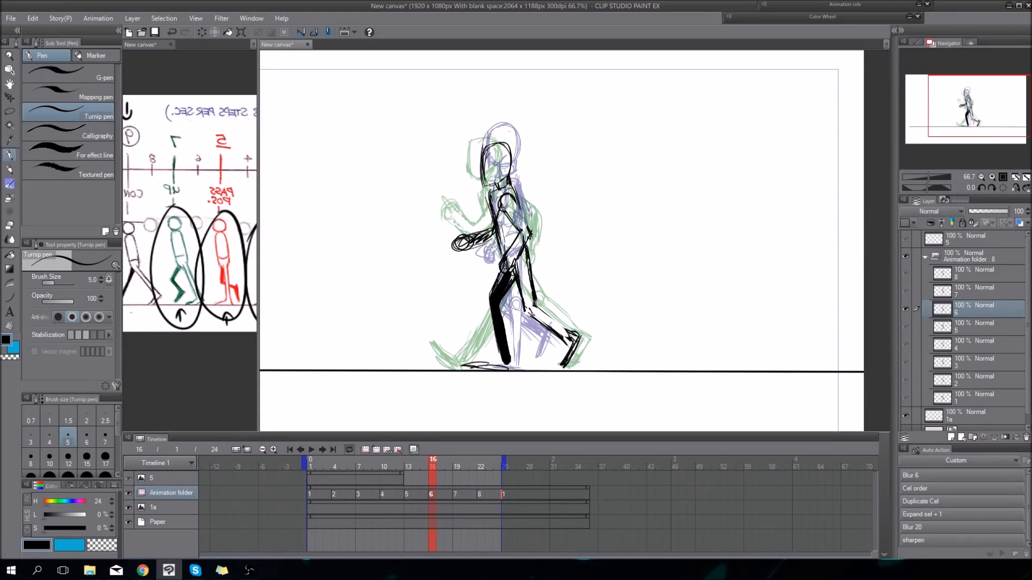
mouse_move(511, 196)
mouse_down()
mouse_move(501, 236)
mouse_move(480, 235)
mouse_move(500, 228)
mouse_up()
key(e)
key(p)
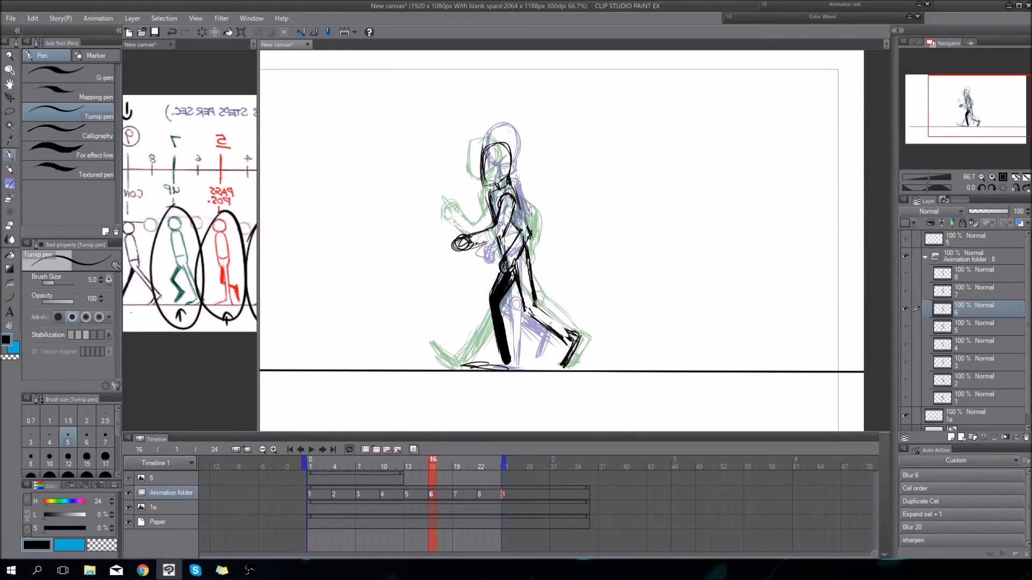
key(e)
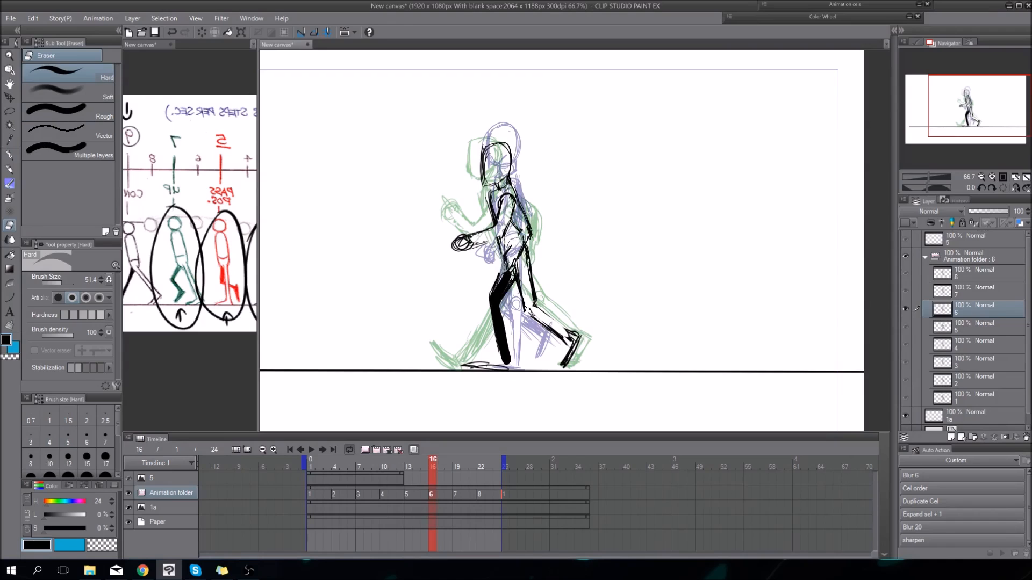
key(p)
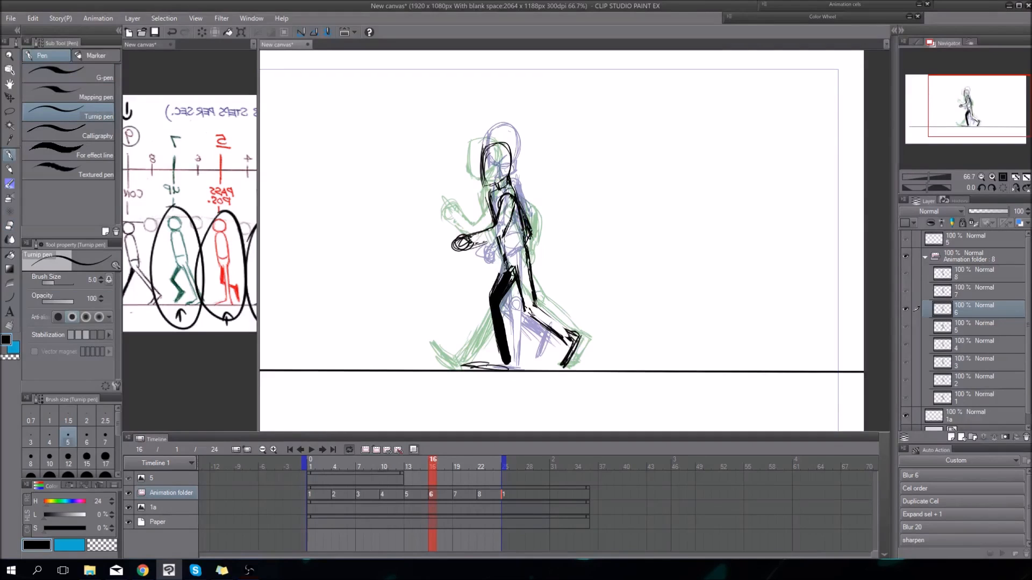
On the second passing pose, erase the upper arm's shading and redraw the forward arm as the near arm's outline
key(Right)
key(Right)
key(Right)
key(Right)
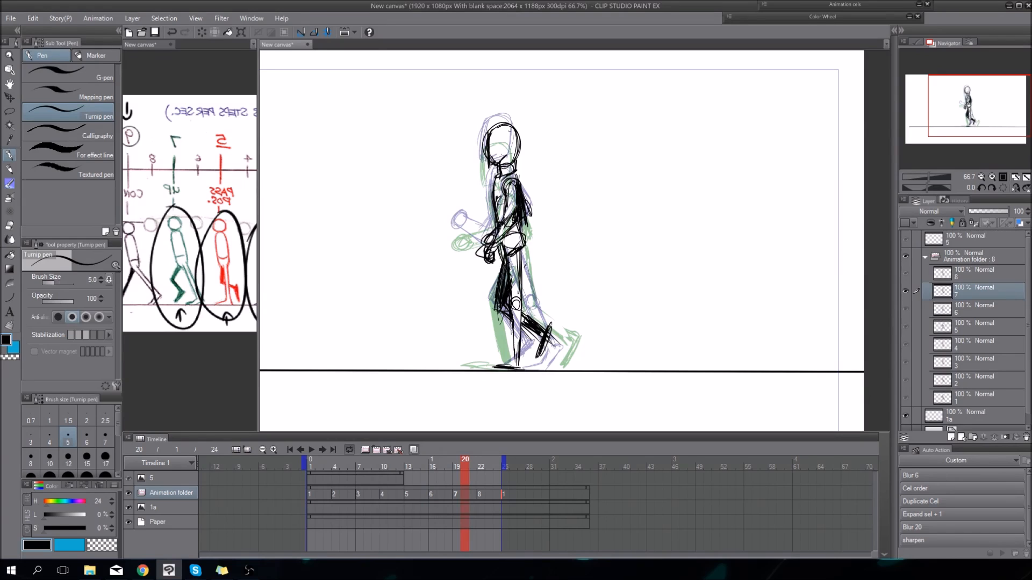
key(e)
mouse_move(518, 211)
mouse_down()
mouse_move(520, 194)
mouse_move(507, 206)
mouse_up()
key(p)
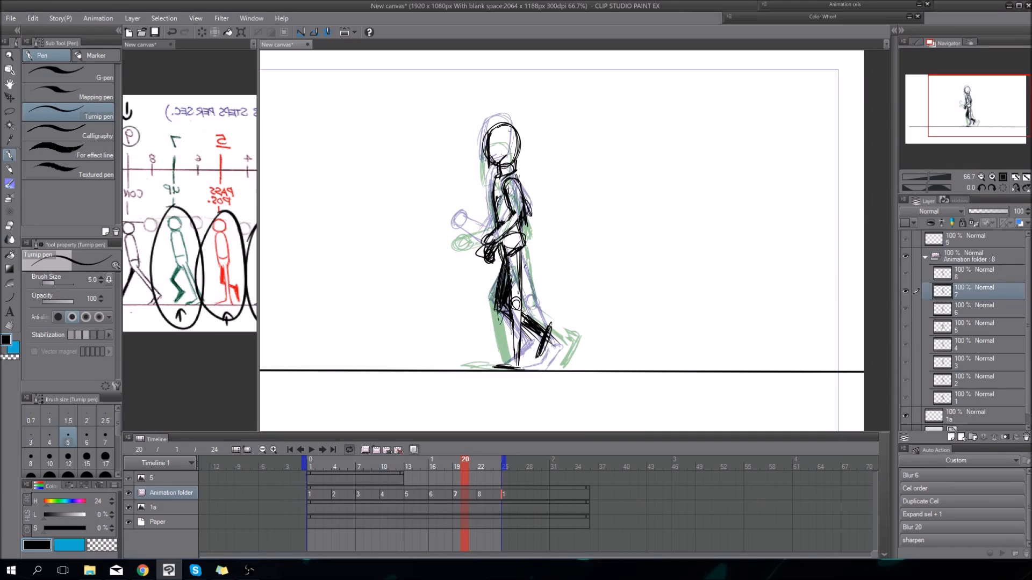
Swap the second passing pose's legs by clearing and outlining the raised leg, shading the standing leg and cleaning up the hip
key(e)
mouse_move(506, 258)
mouse_down()
mouse_move(503, 293)
mouse_move(510, 264)
mouse_up()
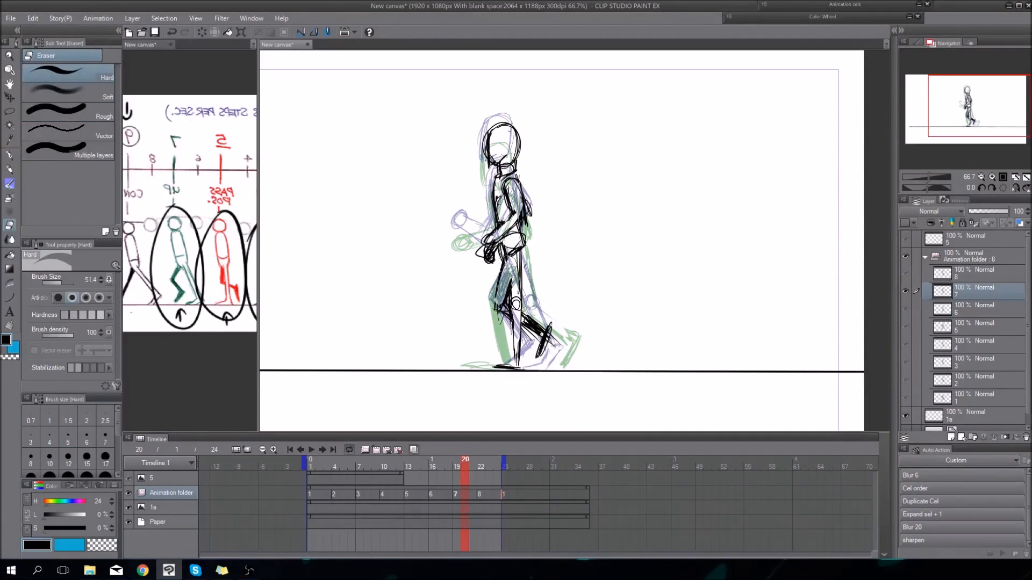
key(p)
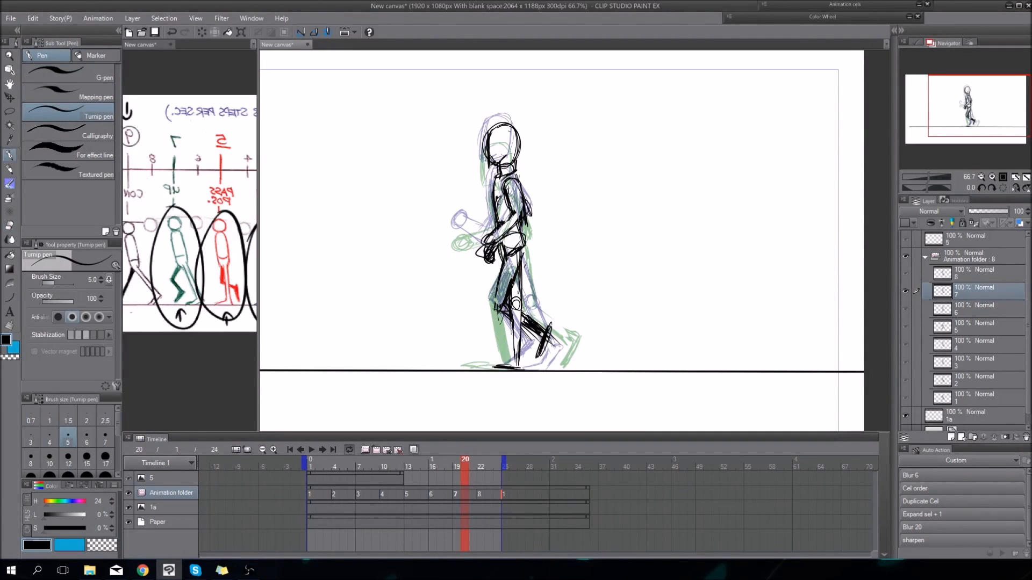
key(e)
drag(500, 301, 529, 327)
key(p)
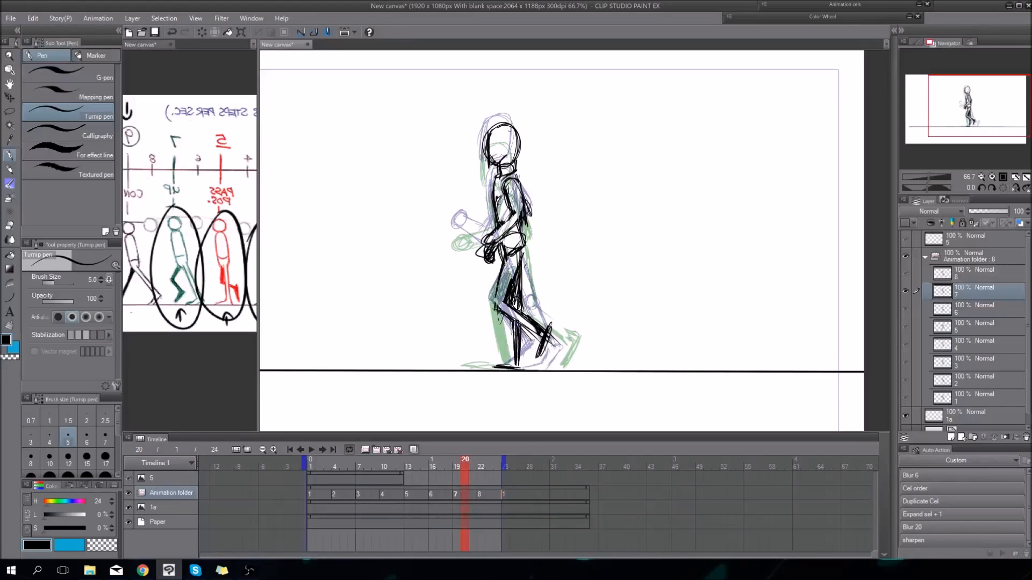
key(e)
drag(507, 234, 527, 242)
key(p)
Flip back and forth through the second step's contact, down, passing and up poses to check the limb swap
key(Left)
key(Left)
key(Right)
key(Right)
key(Right)
key(Right)
key(Right)
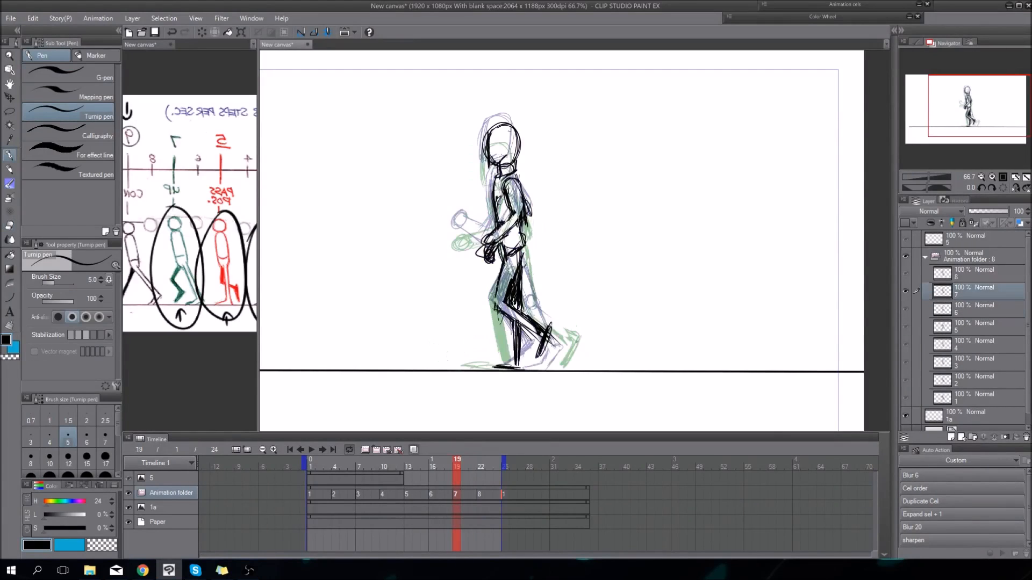
key(Left)
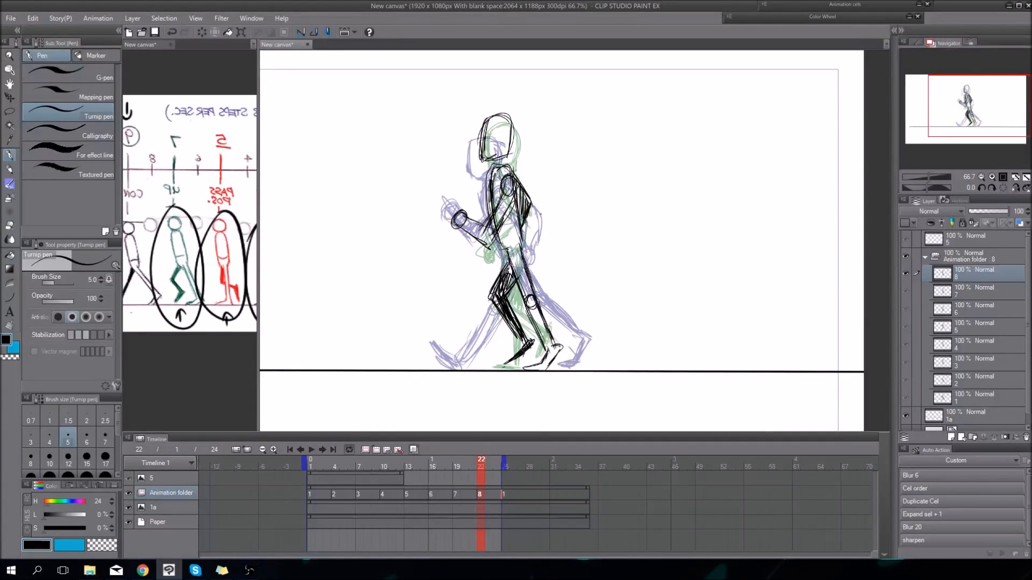
key(Left)
key(Left)
key(Left)
key(Left)
key(Left)
key(Left)
key(Left)
key(Left)
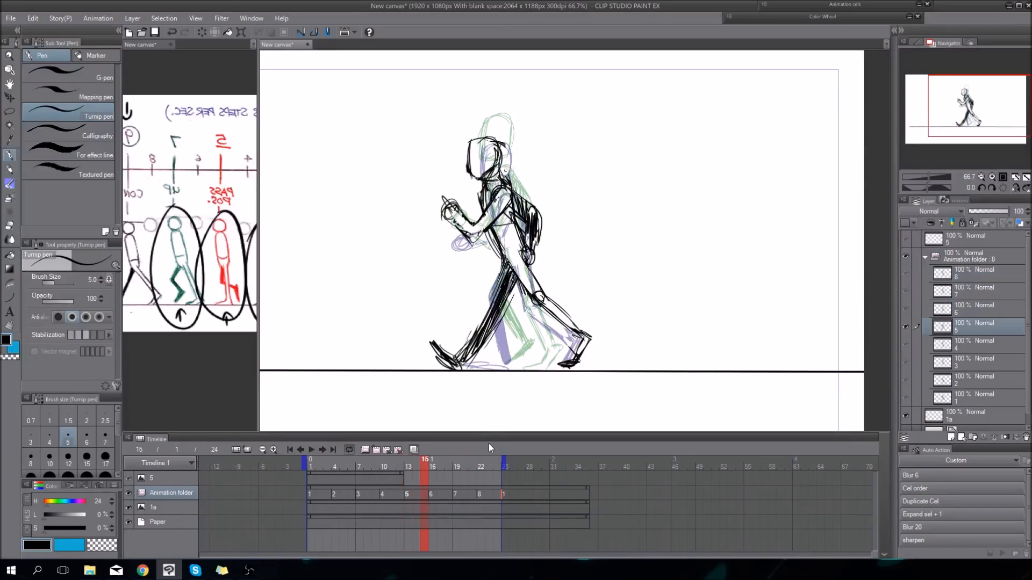
key(Right)
key(Right)
key(Right)
key(Right)
key(Right)
key(Right)
key(Right)
key(Right)
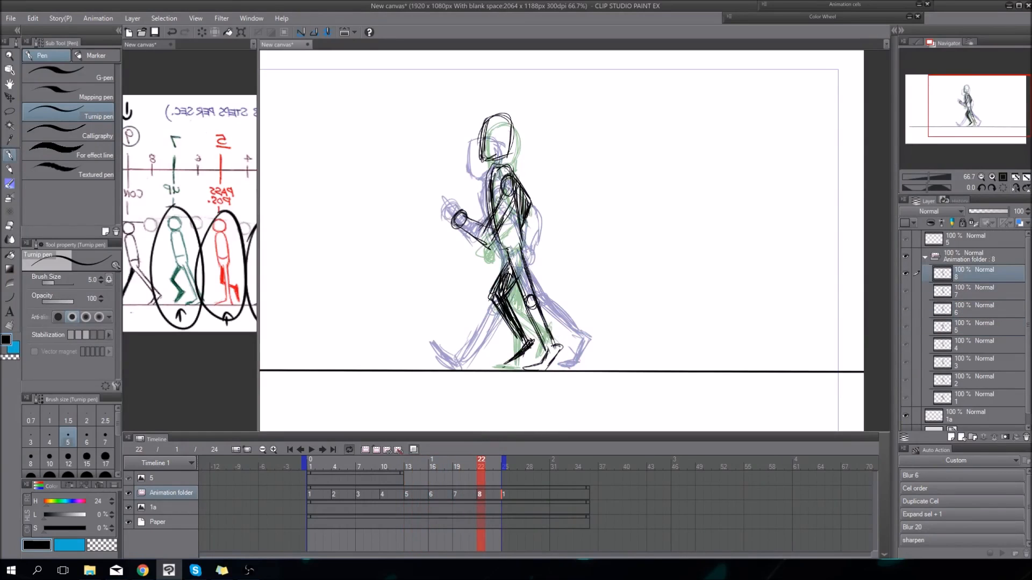
key(Left)
key(Left)
key(Left)
key(Right)
key(Right)
key(Right)
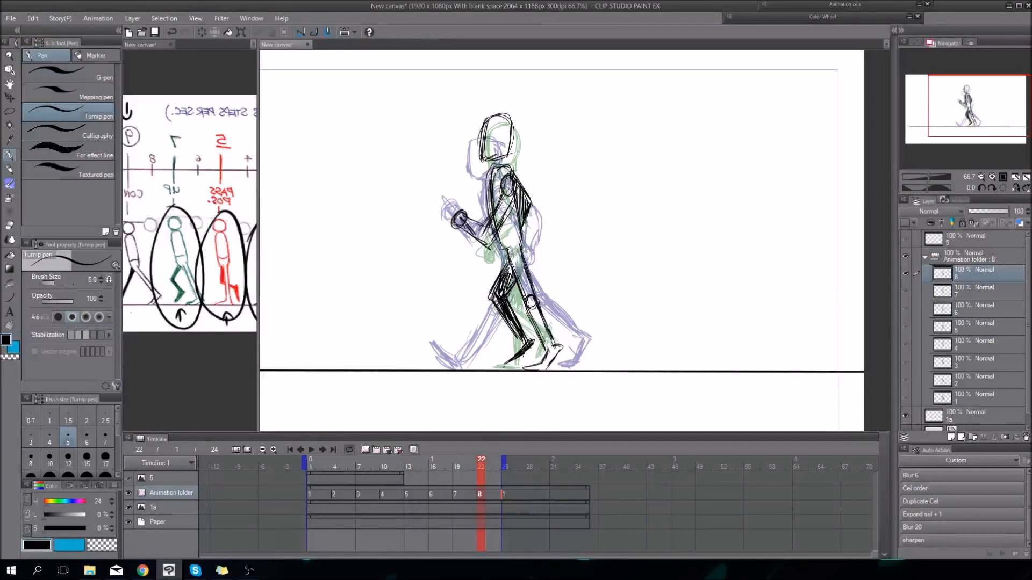
Fill the forward forearm of the frame 22 up pose black and redraw the arm swinging back as a near-arm outline
drag(469, 229, 486, 235)
key(bracketleft)
key(bracketleft)
key(bracketleft)
key(bracketleft)
key(bracketleft)
key(bracketleft)
key(bracketleft)
key(bracketleft)
key(bracketleft)
key(bracketleft)
key(bracketleft)
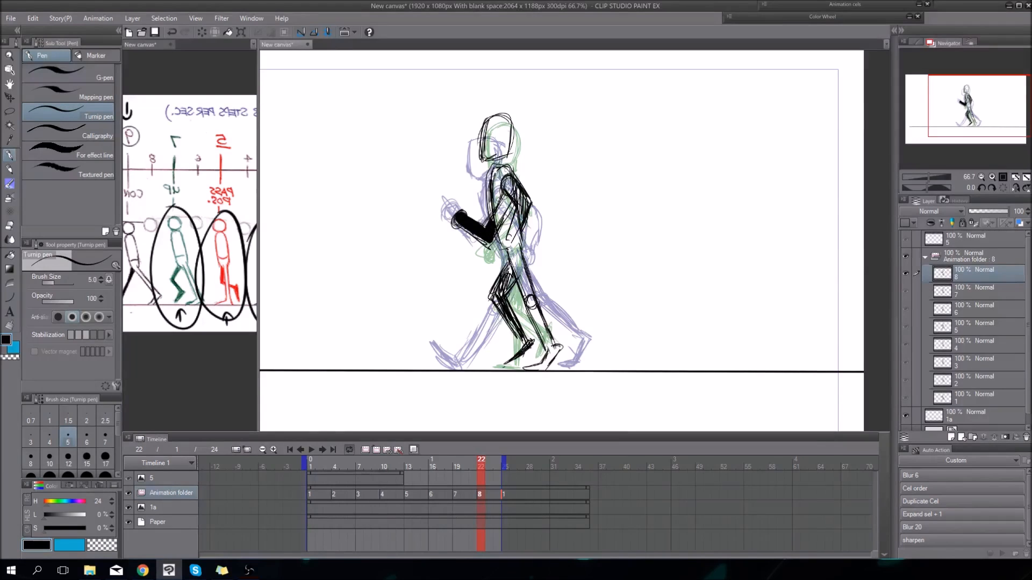
key(e)
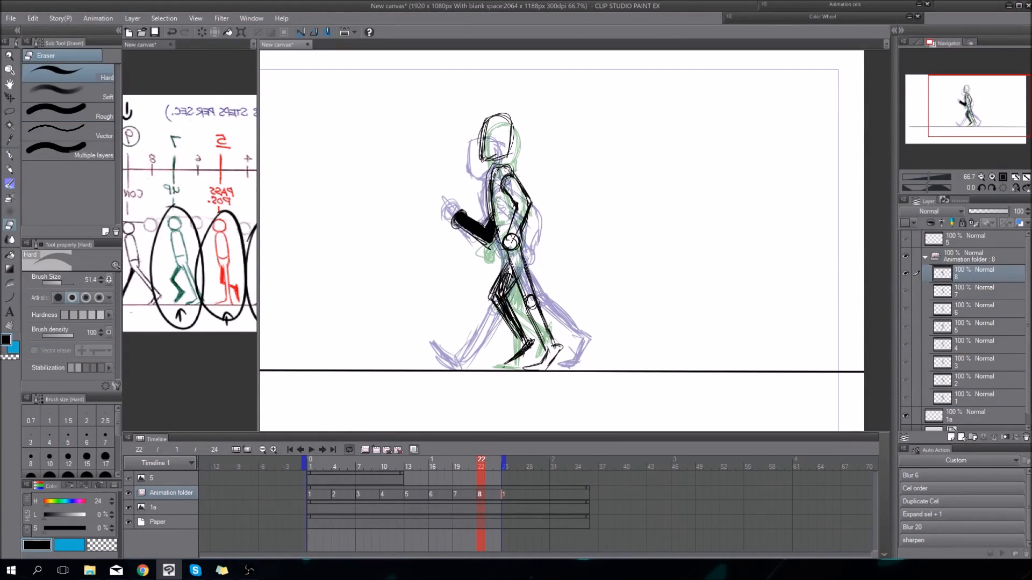
Erase the stray lines at the hip below the swinging hand on the frame 22 up pose
key(p)
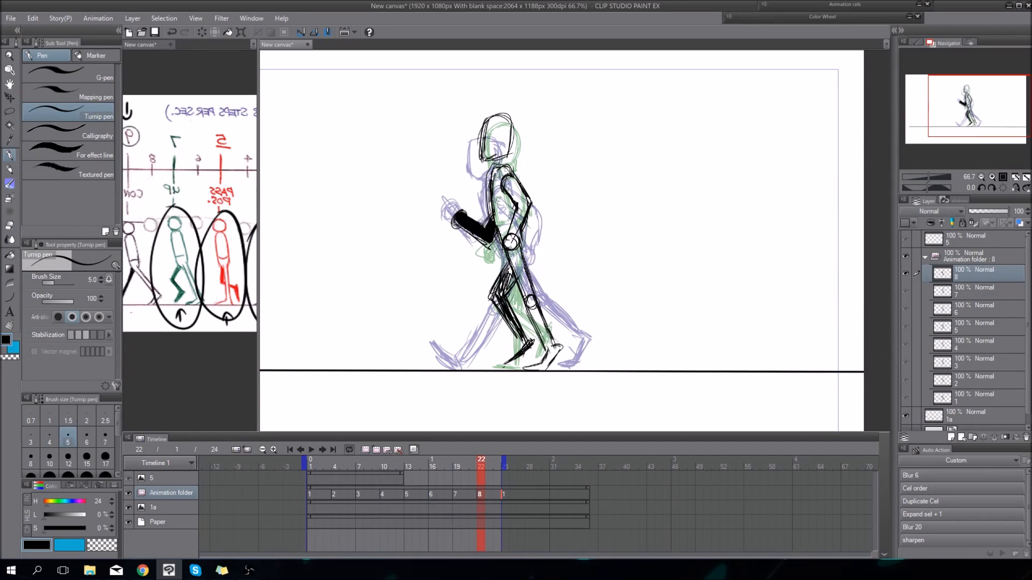
key(e)
drag(514, 254, 520, 284)
key(p)
Play and scrub through the walk cycle to check the limb swap, and turn off onion skinning
key(space)
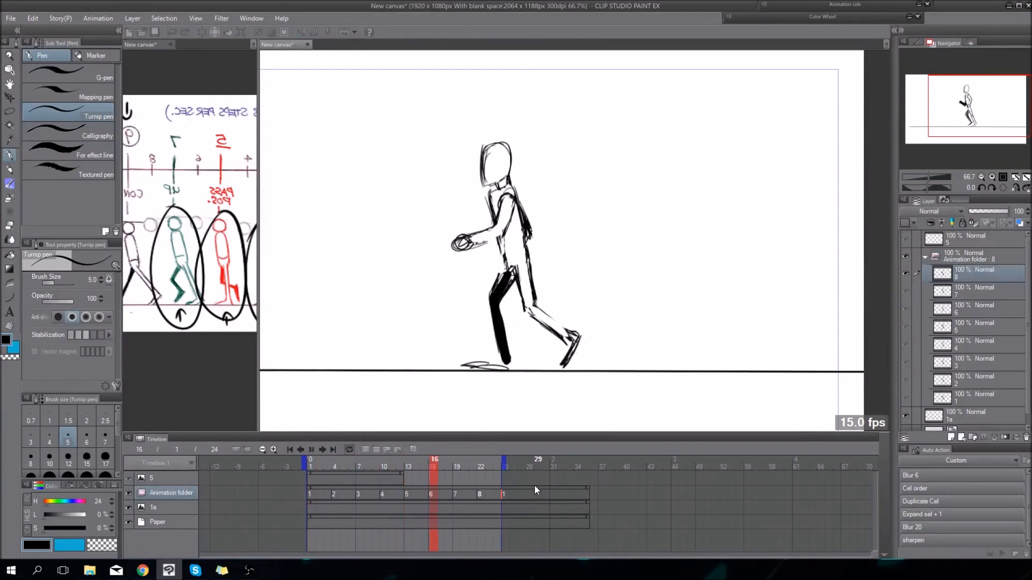
key(space)
click(409, 463)
key(space)
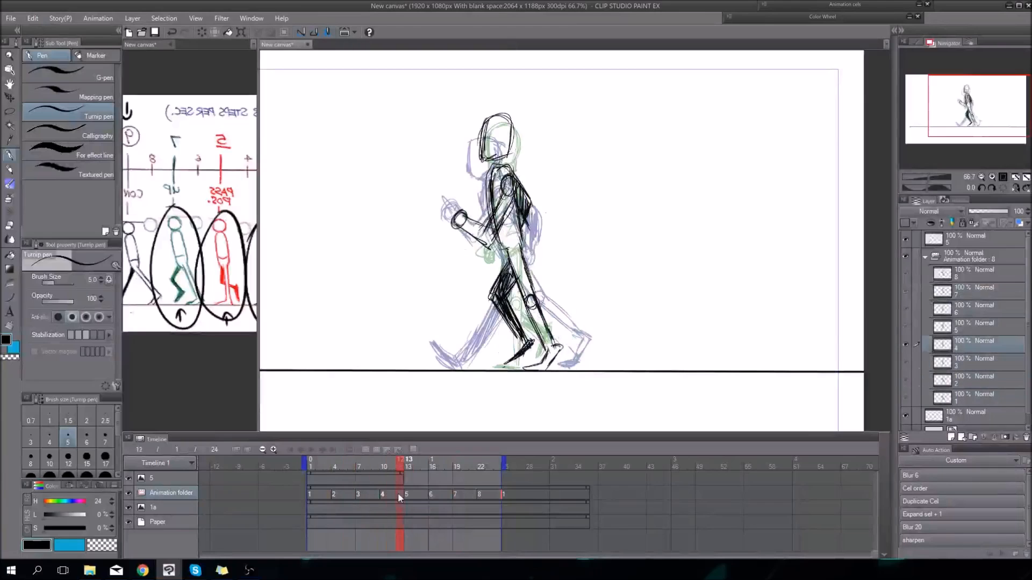
key(space)
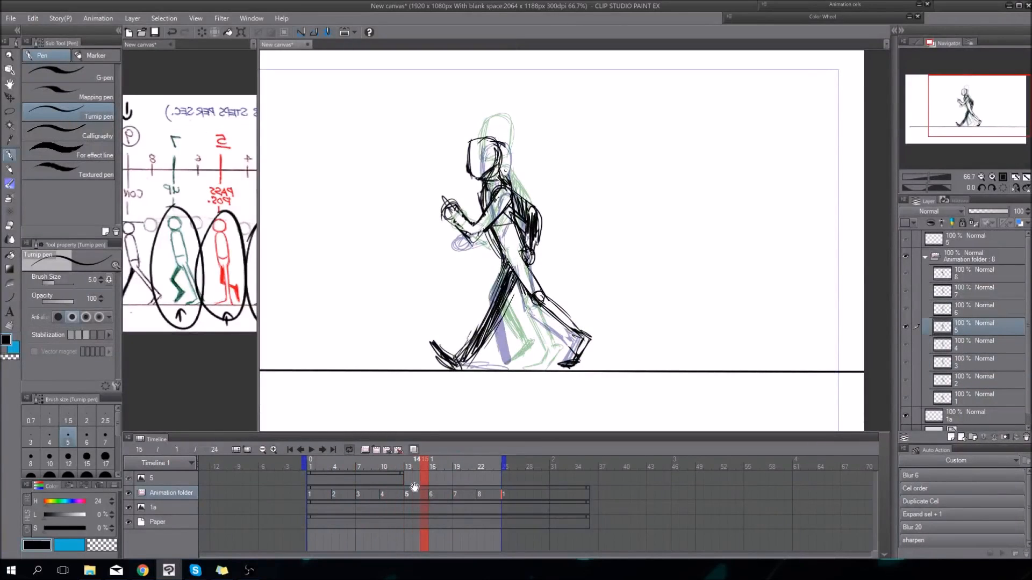
drag(433, 466, 450, 485)
key(space)
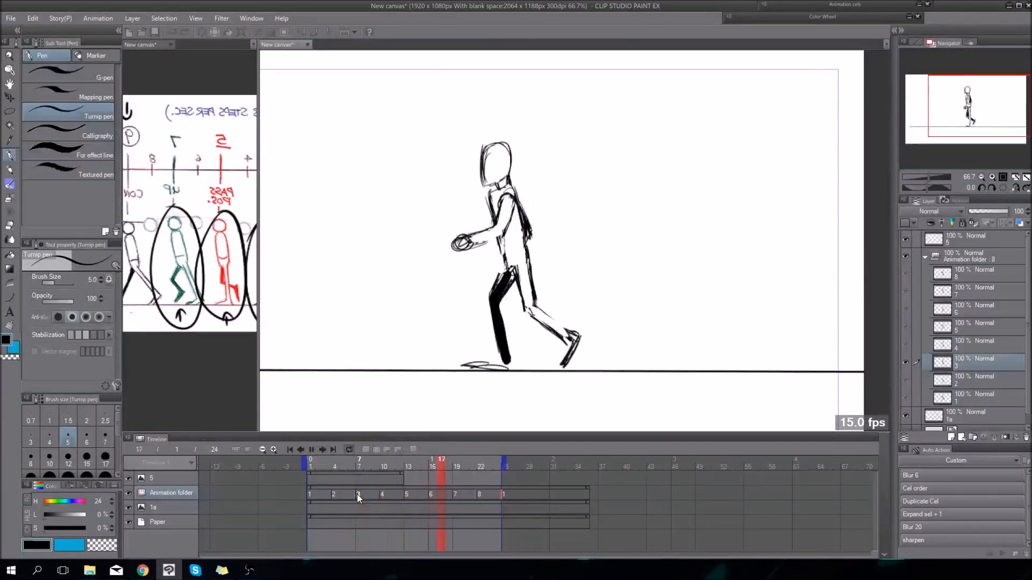
key(space)
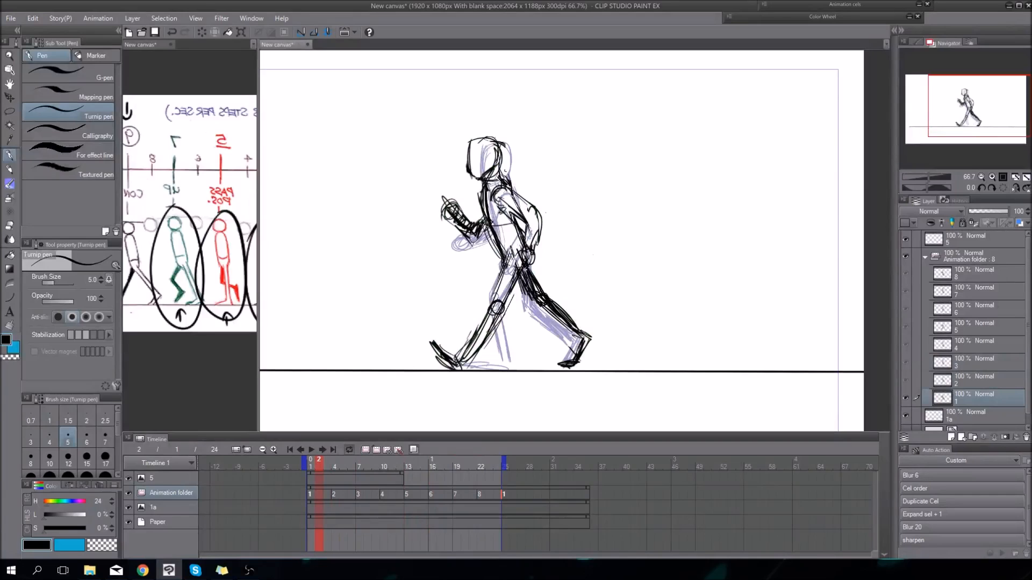
click(414, 449)
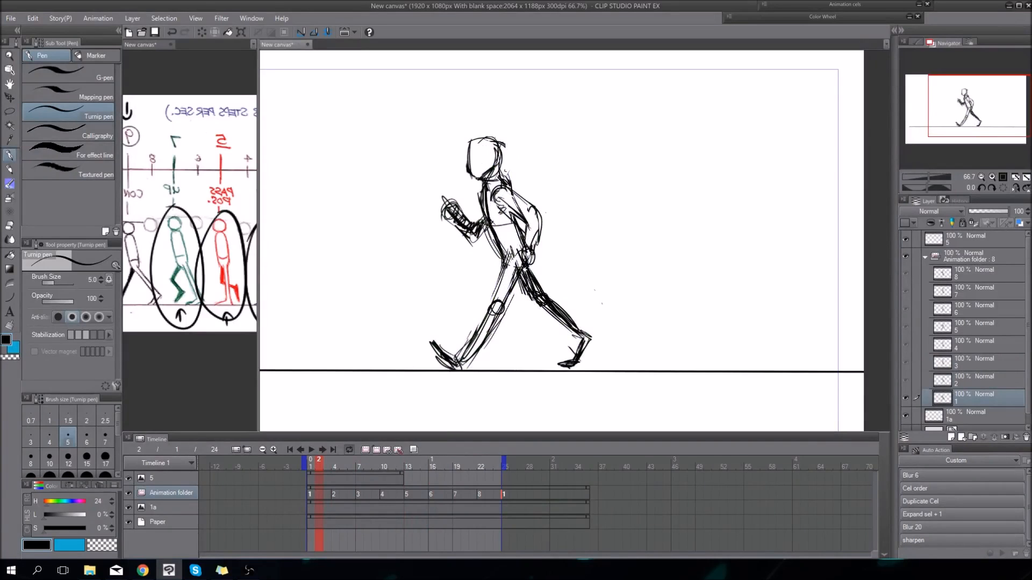
Enlarge the pen to 23.9 and draw a line-of-action curve behind each of the first step's four poses
drag(595, 276, 600, 273)
mouse_move(621, 321)
mouse_down()
mouse_move(577, 266)
mouse_move(567, 109)
mouse_up()
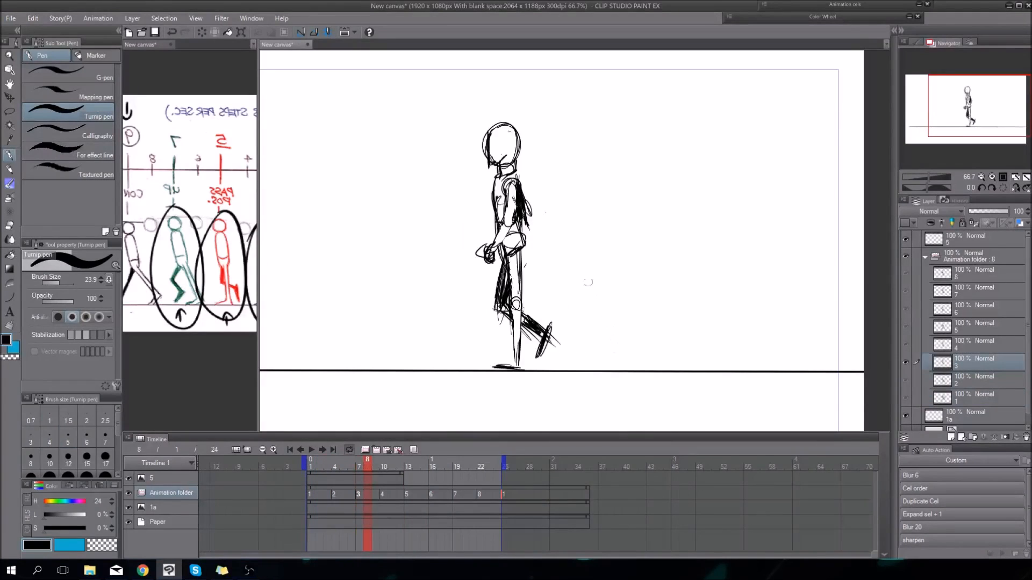
key(Left)
mouse_move(607, 323)
mouse_down()
mouse_move(589, 203)
mouse_move(558, 151)
mouse_up()
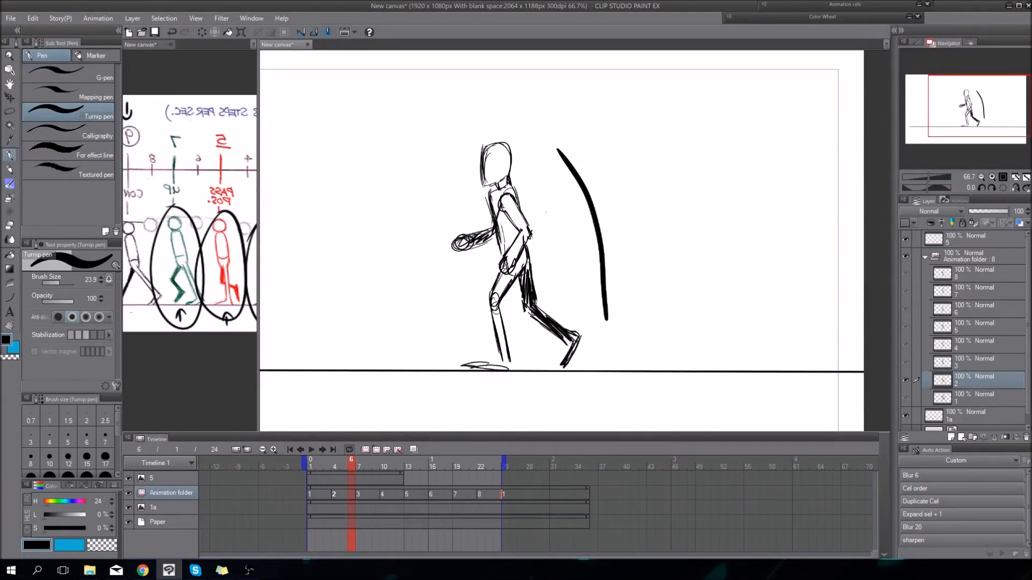
key(Right)
key(Right)
drag(586, 353, 582, 119)
key(Right)
key(Right)
drag(567, 347, 572, 96)
key(Right)
key(Right)
key(Right)
Draw matching line-of-action curves behind the second step's contact, down, passing and up poses
mouse_move(681, 340)
mouse_down()
mouse_move(586, 229)
mouse_move(559, 141)
mouse_up()
key(Right)
key(Right)
key(Right)
key(Right)
drag(642, 327, 599, 98)
key(Right)
key(Right)
drag(612, 341, 614, 115)
key(Right)
key(Right)
key(Right)
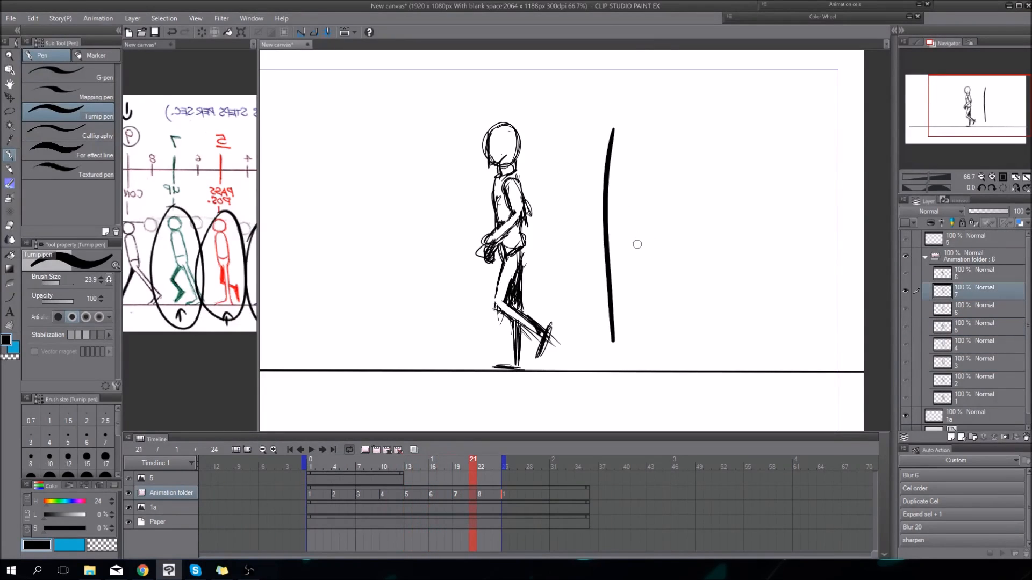
drag(647, 353, 578, 111)
key(Right)
key(Right)
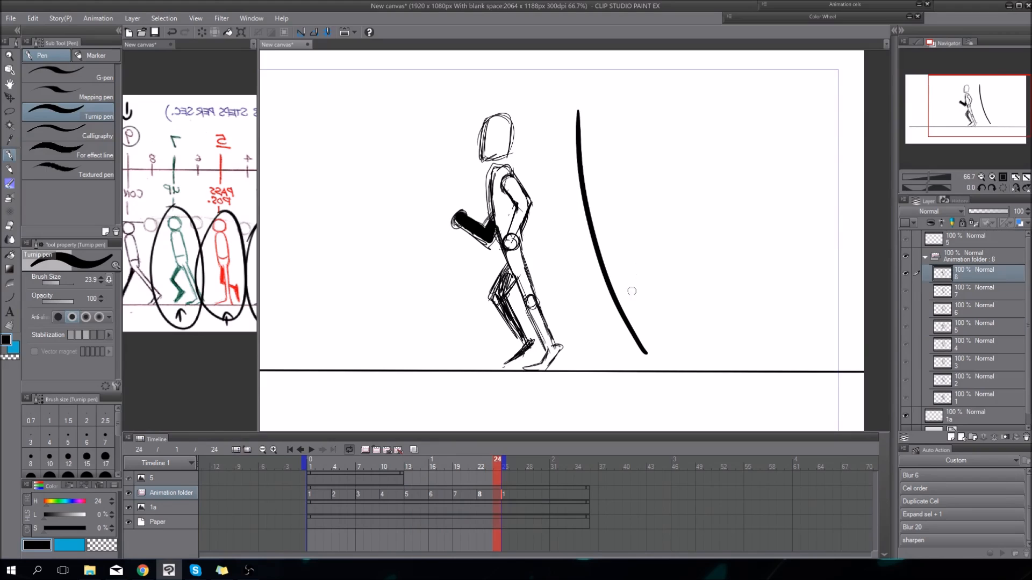
Play the walk cycle with the line-of-action curves and again without them to judge the body's rhythm
key(space)
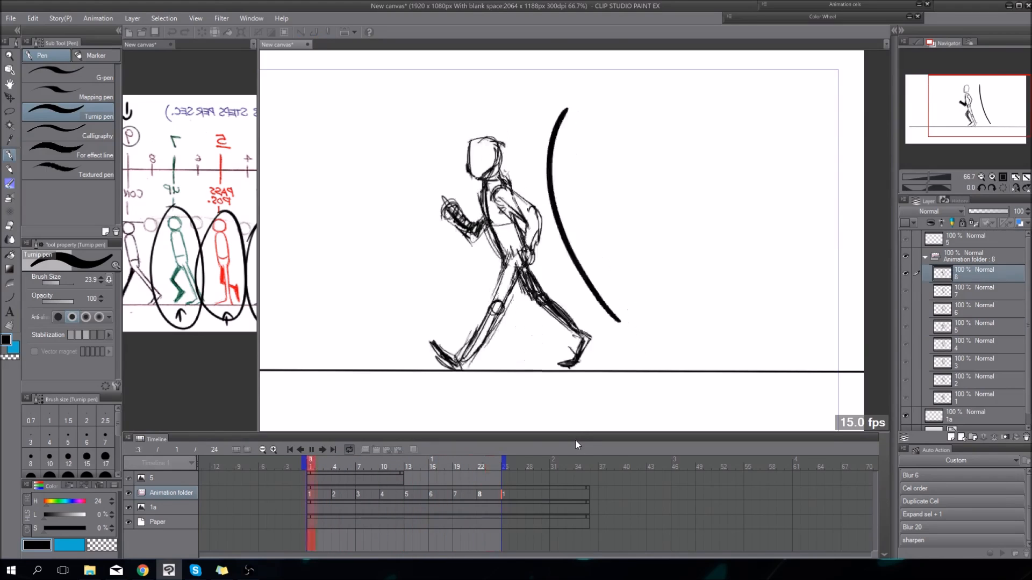
key(space)
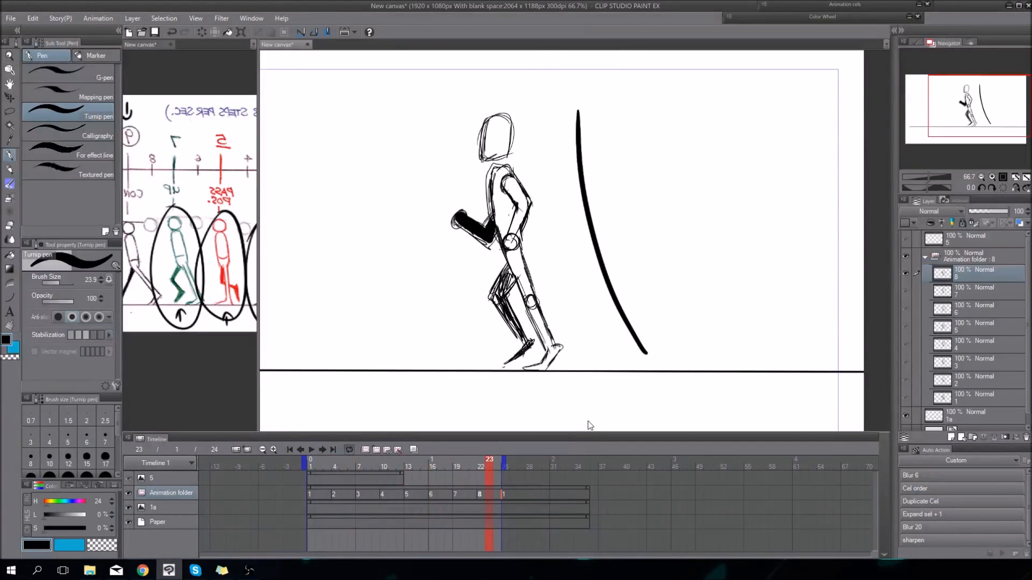
drag(474, 466, 303, 495)
key(space)
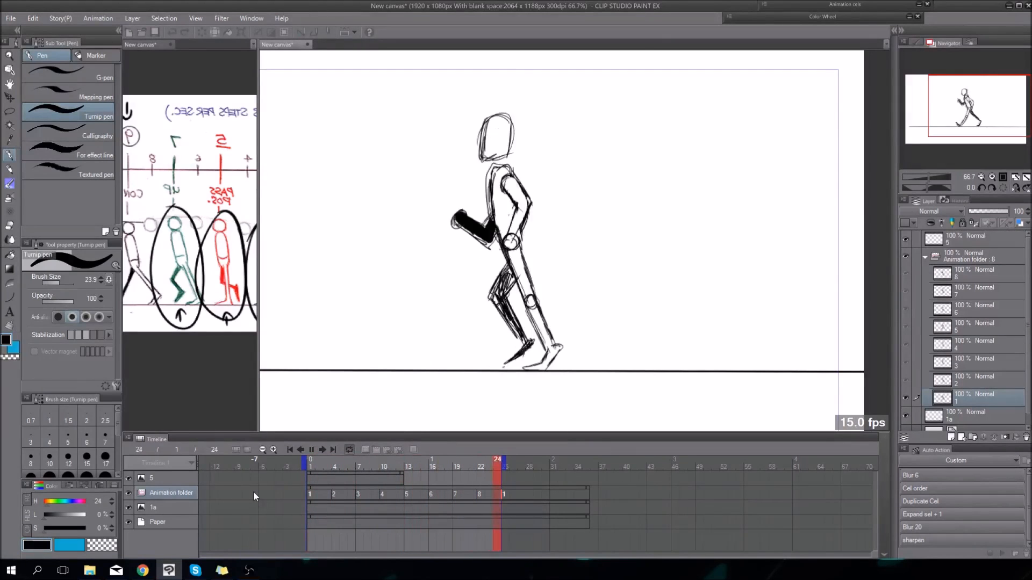
key(space)
Reduce the pen's brush size to 7
key(Left)
key(Left)
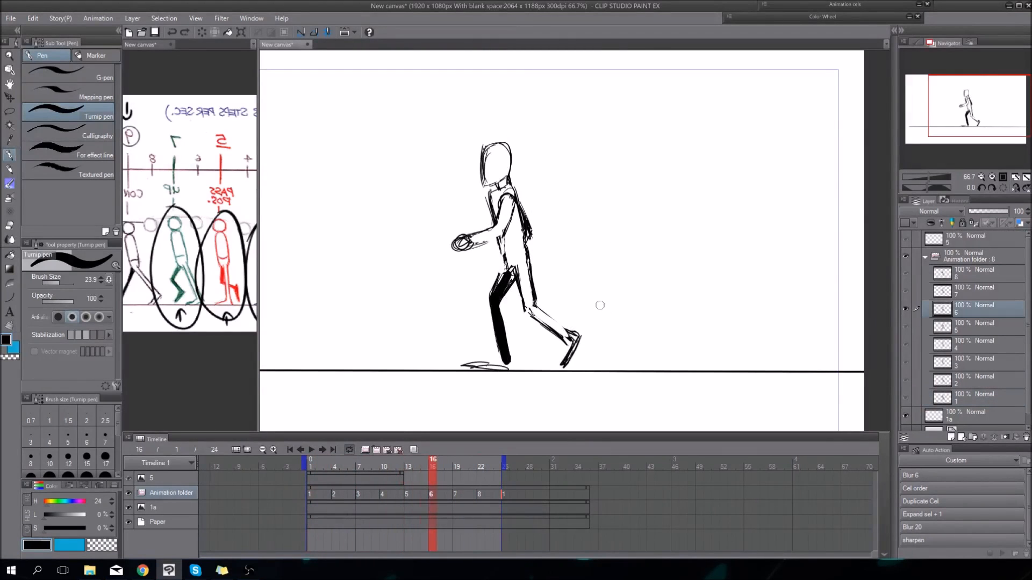
key(bracketleft)
key(bracketleft)
key(bracketleft)
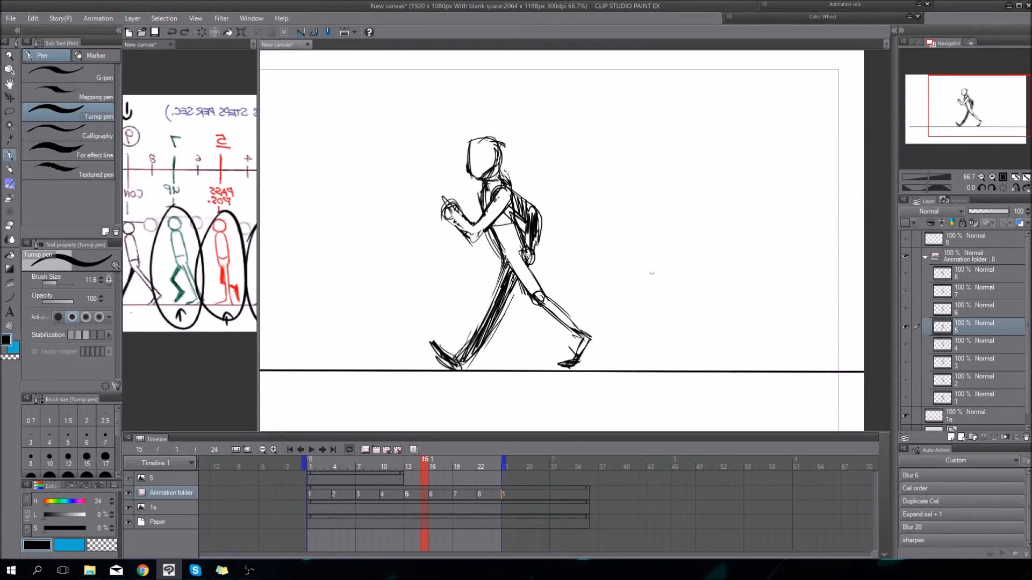
key(bracketleft)
key(bracketleft)
key(bracketleft)
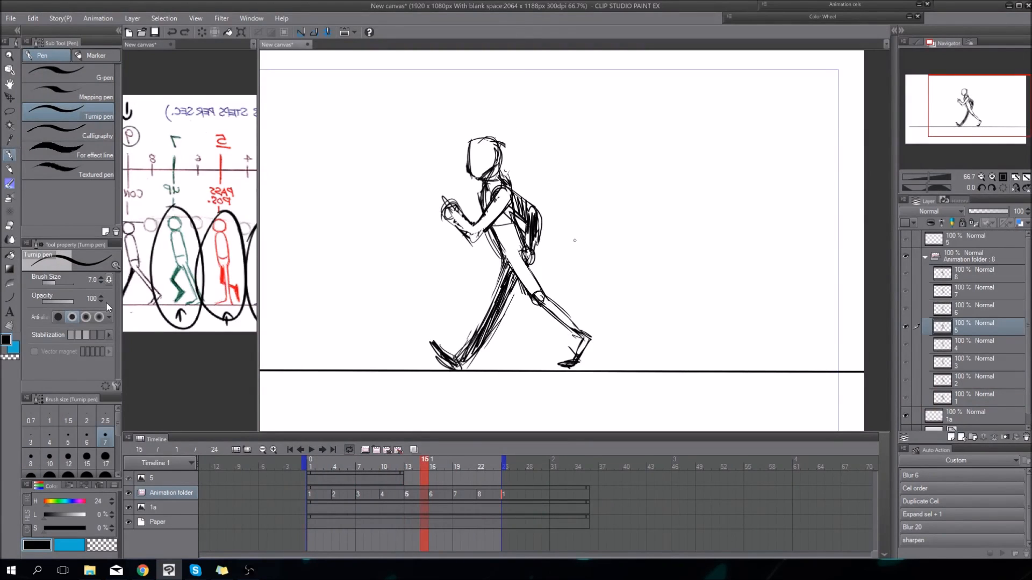
Replay the full walk cycle to judge its timing
key(Left)
key(Left)
key(space)
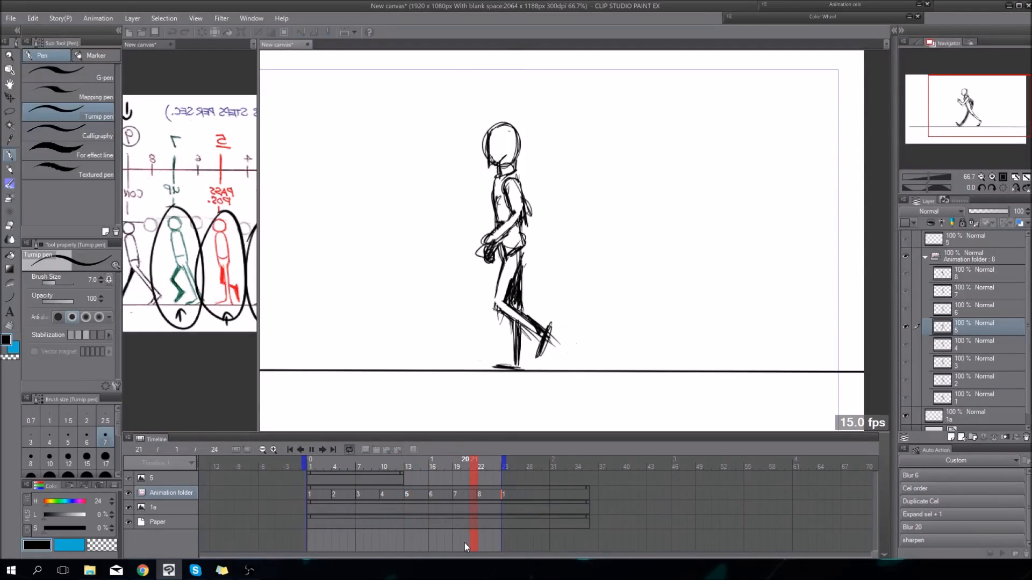
key(space)
Retime the eight poses to two frames each, shorten the playback range to 16 frames and play the result
drag(333, 494, 393, 497)
drag(455, 495, 427, 498)
drag(503, 496, 441, 499)
drag(505, 464, 440, 473)
key(Return)
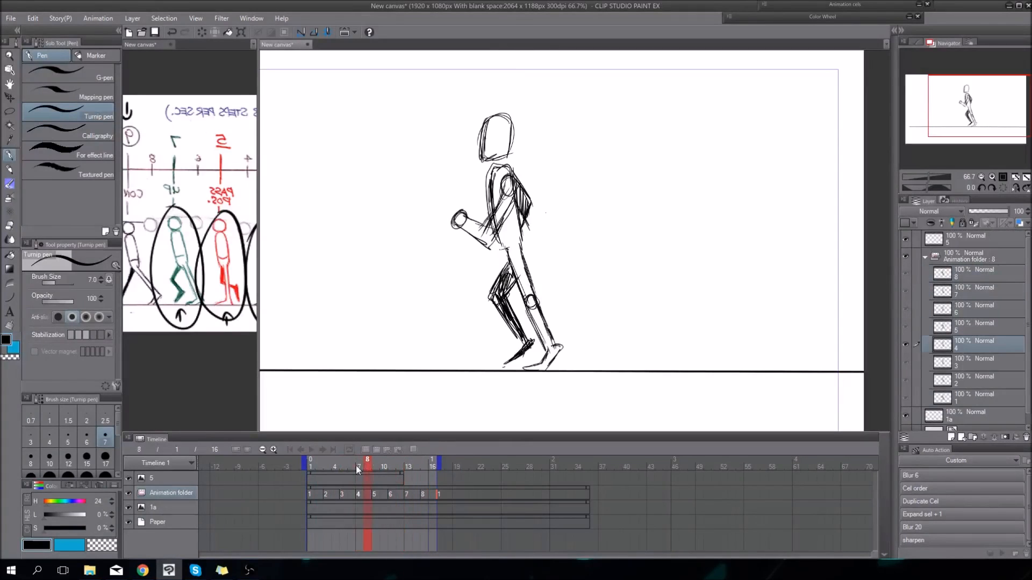
Set the pen's brush size to 5, add a new blank cel at frame 2 and turn on onion skinning
click(305, 502)
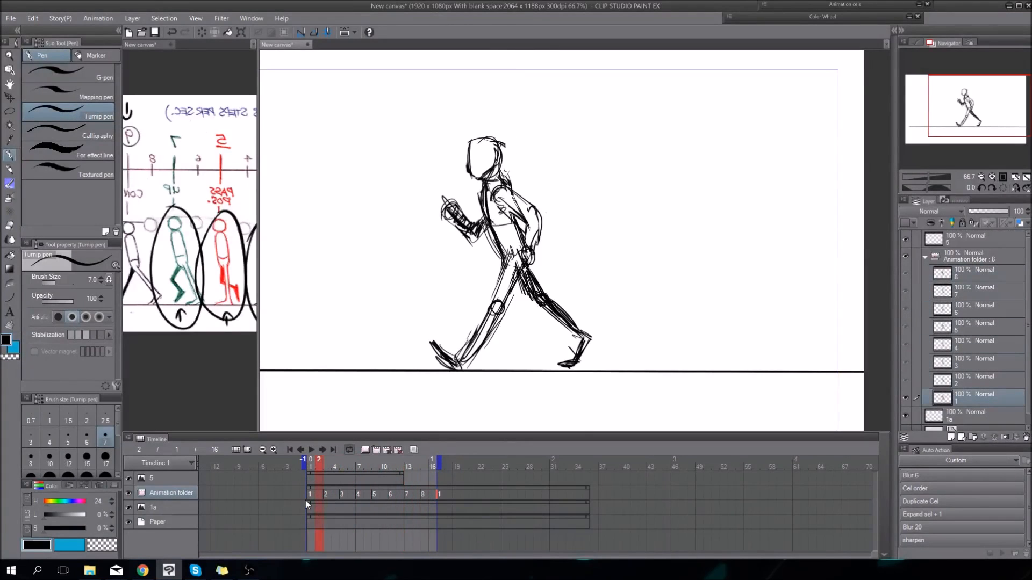
click(93, 280)
text(5)
key(Return)
drag(506, 171, 512, 168)
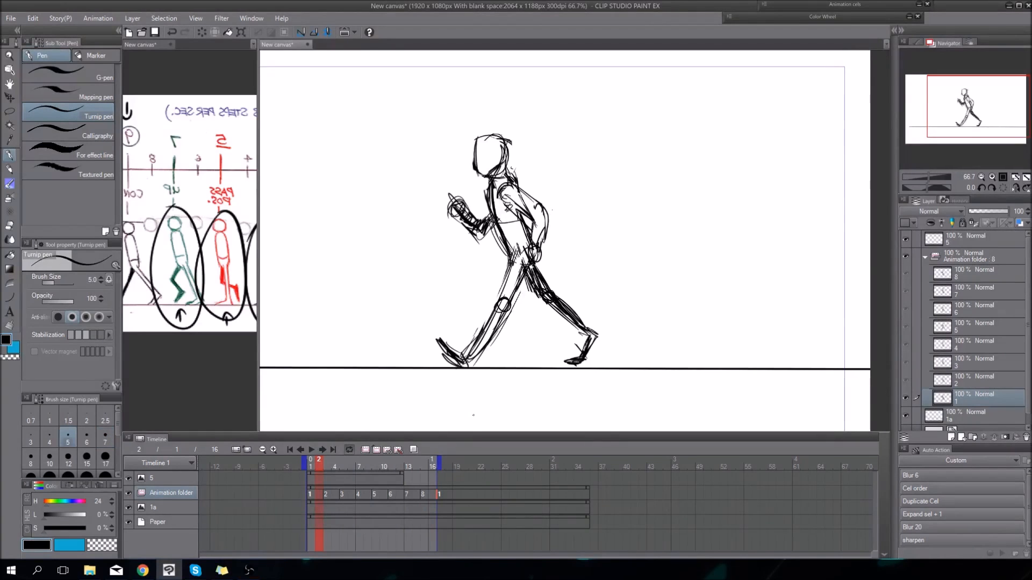
click(377, 450)
click(413, 450)
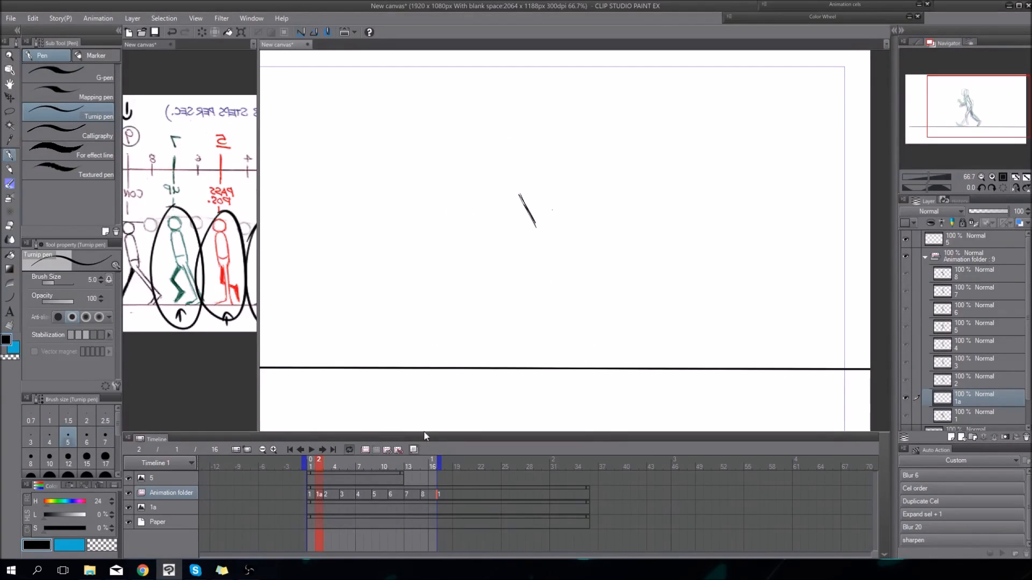
Delete layer 5 above the animation folder and return to the blank in-between cel 1a at frame 2
click(989, 177)
click(969, 242)
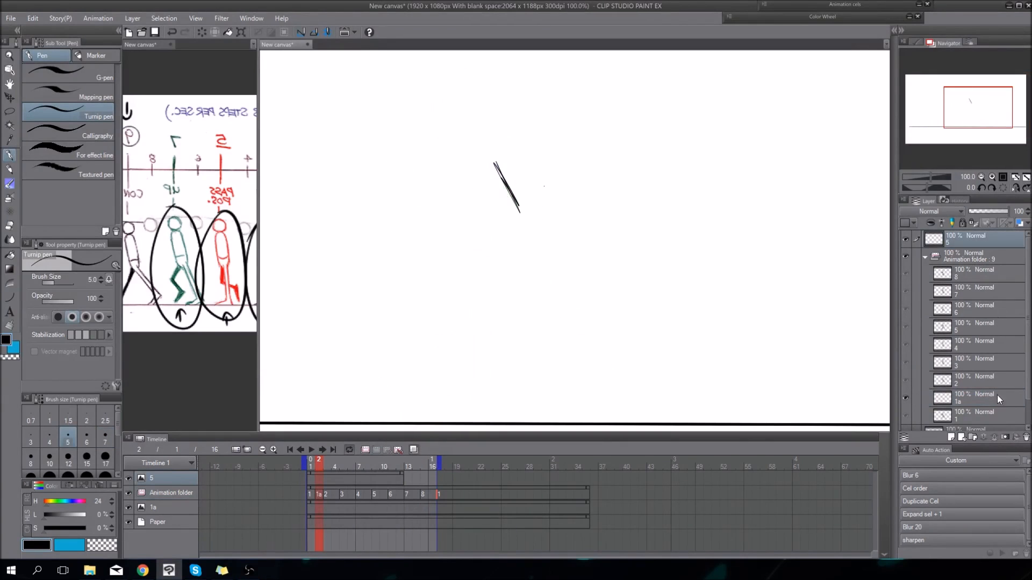
click(1026, 437)
click(962, 258)
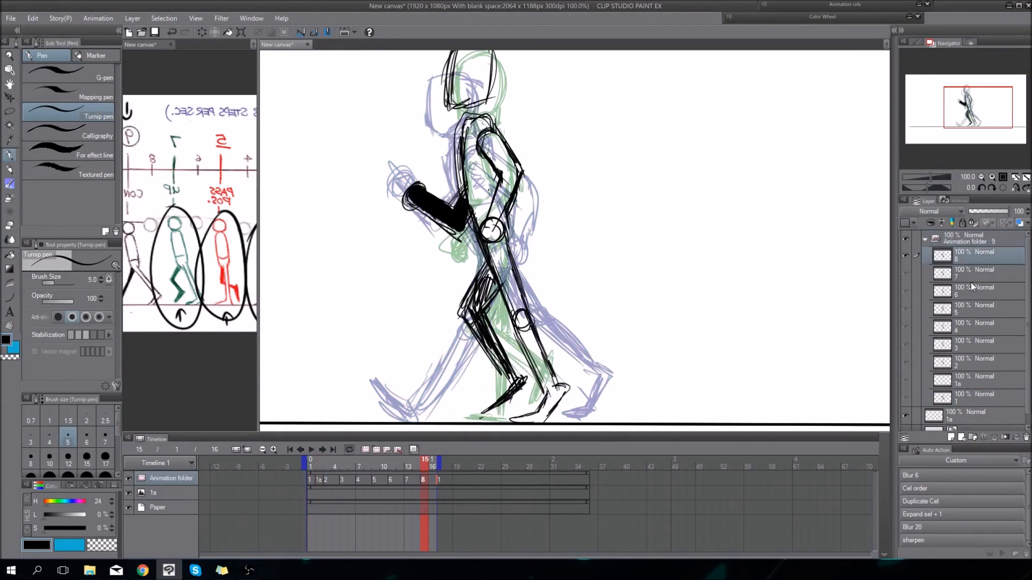
click(327, 478)
click(319, 479)
On cel 1a, sketch the torso's chest and back lines midway between the contact and down poses
drag(549, 272, 551, 248)
key(Left)
key(Right)
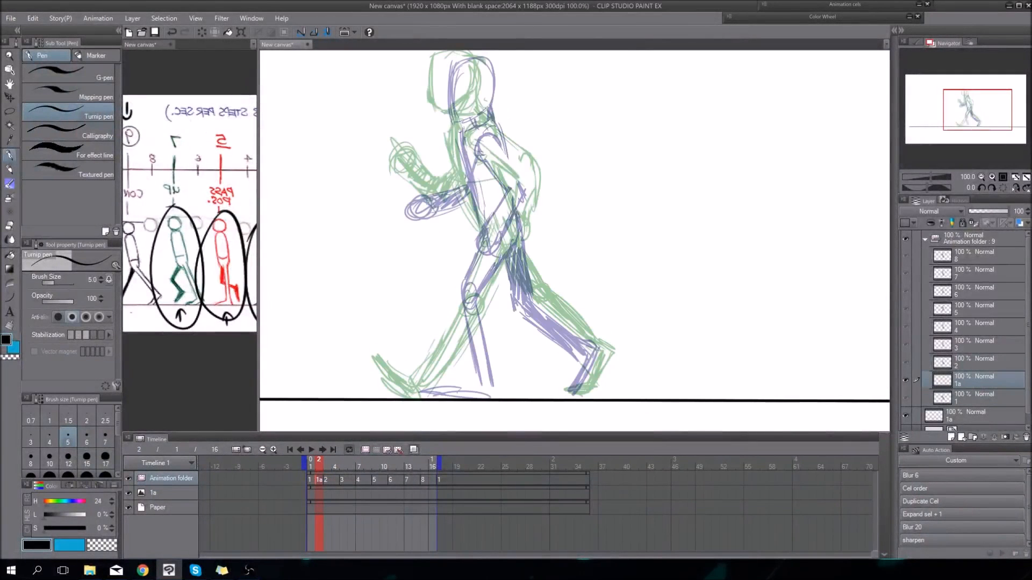
drag(458, 125, 482, 237)
drag(490, 116, 506, 161)
key(Left)
key(Right)
Draw the in-between figure's shoulder circle, head and neck
mouse_move(484, 129)
mouse_down()
mouse_move(482, 160)
mouse_move(491, 134)
mouse_up()
drag(479, 107, 484, 159)
key(Left)
key(Right)
mouse_move(449, 112)
mouse_down()
mouse_move(451, 167)
mouse_move(484, 160)
mouse_move(485, 116)
mouse_move(450, 114)
mouse_move(487, 162)
mouse_up()
drag(505, 204, 505, 173)
drag(470, 133, 475, 142)
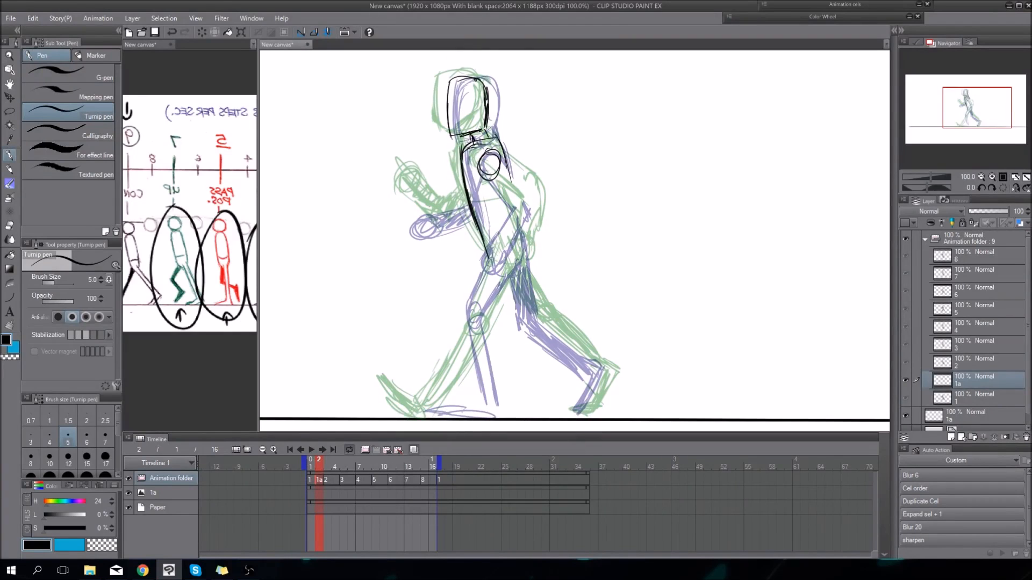
Sketch the back-swinging upper arm's outer line on the in-between and compare it with the neighbouring poses
drag(570, 322, 570, 305)
key(Left)
key(Right)
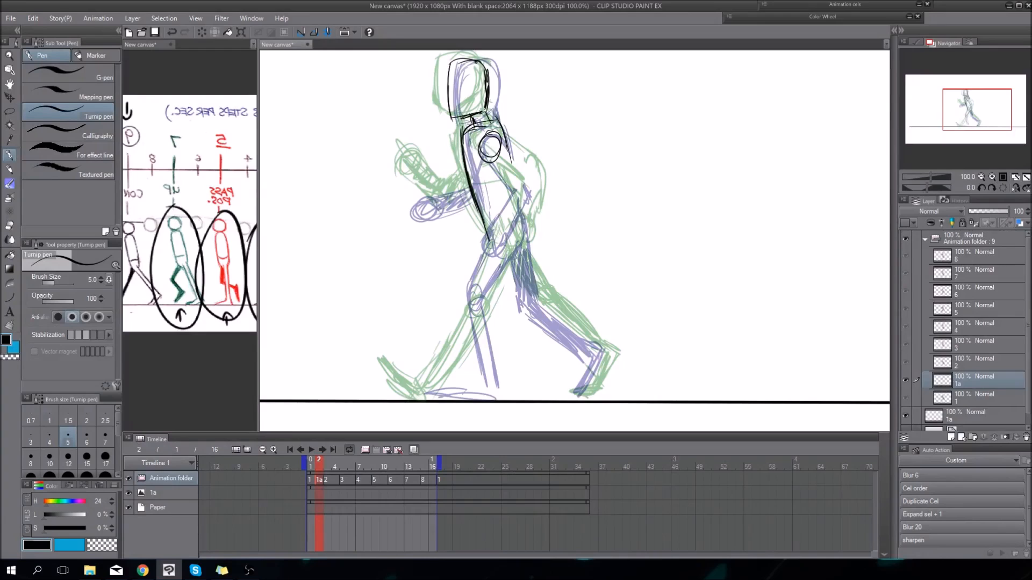
drag(500, 133, 531, 178)
drag(503, 143, 525, 167)
key(Left)
key(Right)
key(Right)
key(Left)
key(Right)
key(Left)
Redraw the upper arm's outer line and erase its excess
drag(501, 140, 529, 176)
key(c)
drag(509, 151, 527, 172)
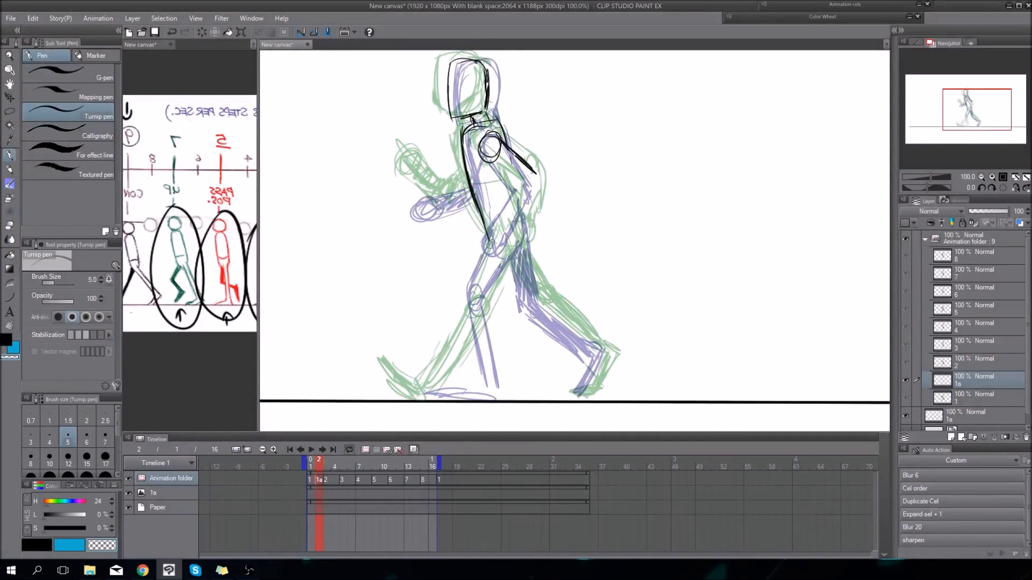
key(e)
key(p)
key(c)
Complete the near arm swinging back with the inner upper arm line, forearm and hand circle
mouse_move(486, 156)
mouse_down()
mouse_move(517, 188)
mouse_move(511, 223)
mouse_up()
key(Left)
key(Right)
drag(517, 188, 511, 228)
drag(513, 227, 519, 239)
drag(539, 175, 522, 234)
Outline the in-between's near leg reaching forward, with thigh, knee circle, shin and foot landing on the ground line
drag(517, 277, 517, 243)
key(Left)
key(Right)
drag(494, 205, 468, 272)
drag(487, 235, 467, 281)
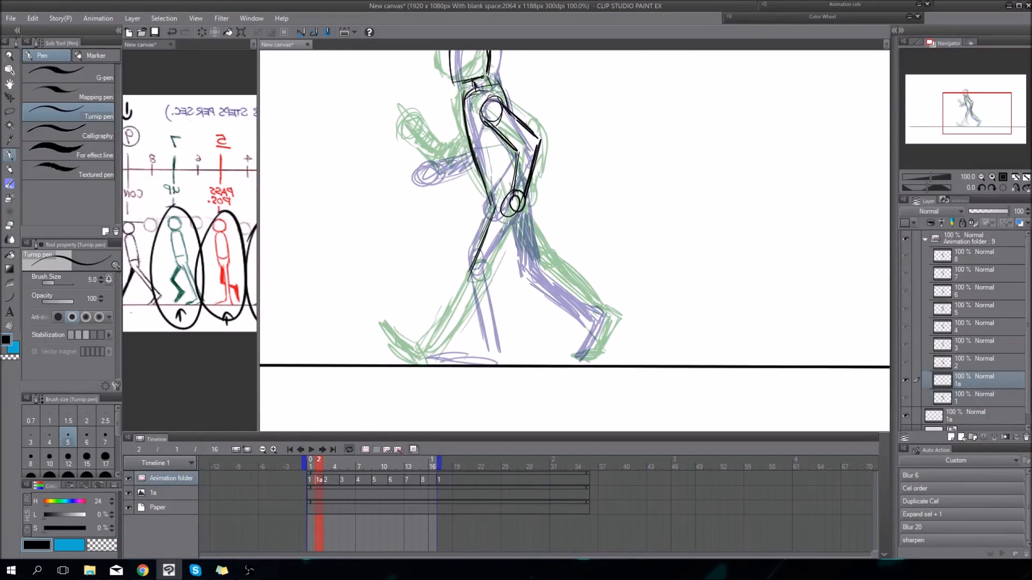
drag(487, 235, 430, 356)
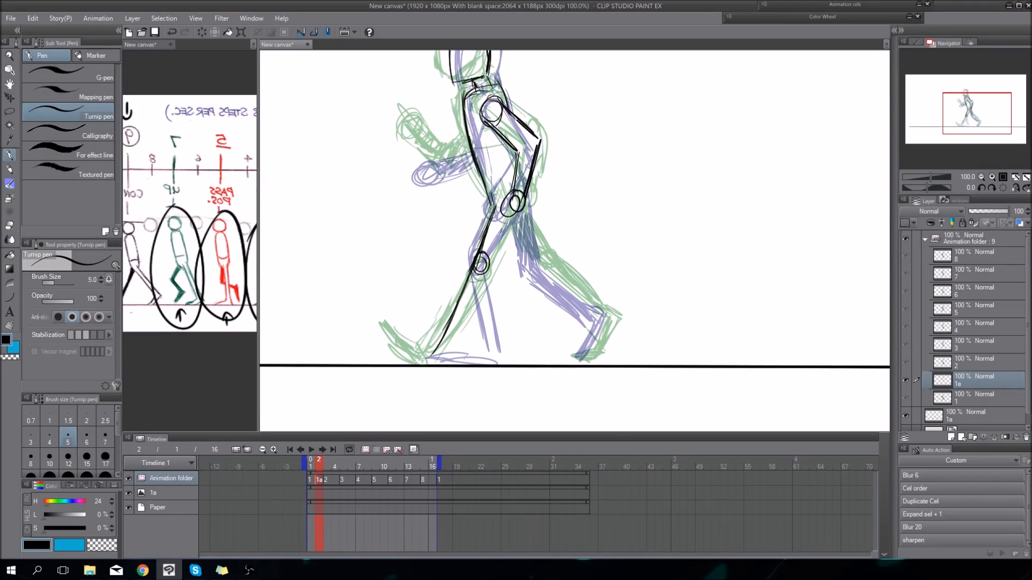
drag(433, 354, 390, 358)
mouse_move(453, 353)
mouse_down()
mouse_move(512, 210)
mouse_move(524, 264)
mouse_up()
Outline the in-between's far leg trailing behind, including its thigh, shin and bent foot
drag(517, 224, 549, 271)
mouse_move(531, 214)
mouse_down()
mouse_move(545, 259)
mouse_move(595, 317)
mouse_up()
drag(545, 251, 593, 307)
mouse_move(559, 273)
mouse_down()
mouse_move(602, 325)
mouse_move(565, 362)
mouse_up()
mouse_move(603, 328)
mouse_down()
mouse_move(588, 361)
mouse_move(592, 352)
mouse_up()
drag(601, 306, 608, 328)
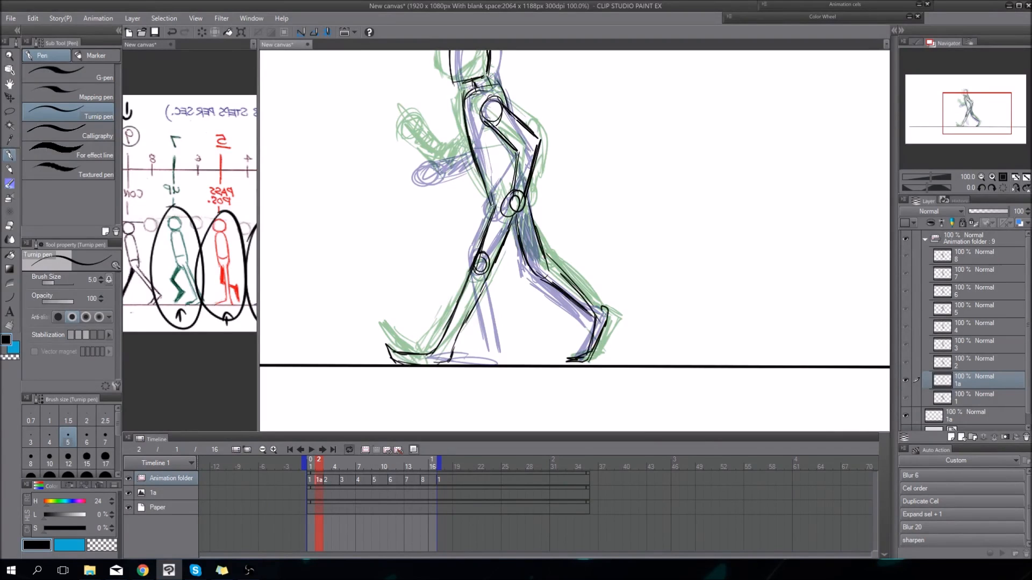
Flip between cel 1a and the poses around it to check how the outlined legs move
key(Left)
key(Right)
key(Right)
key(Right)
key(Left)
key(Left)
key(Left)
key(Right)
Draw the in-between's forward far arm, and fill that arm and the trailing far leg black
scroll(575, 240, up, 2)
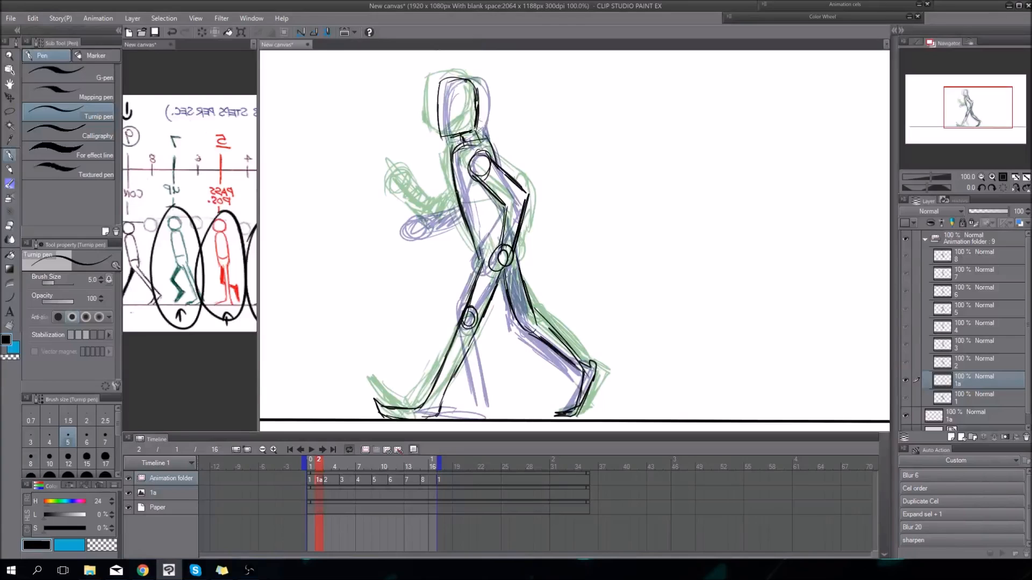
drag(465, 171, 482, 185)
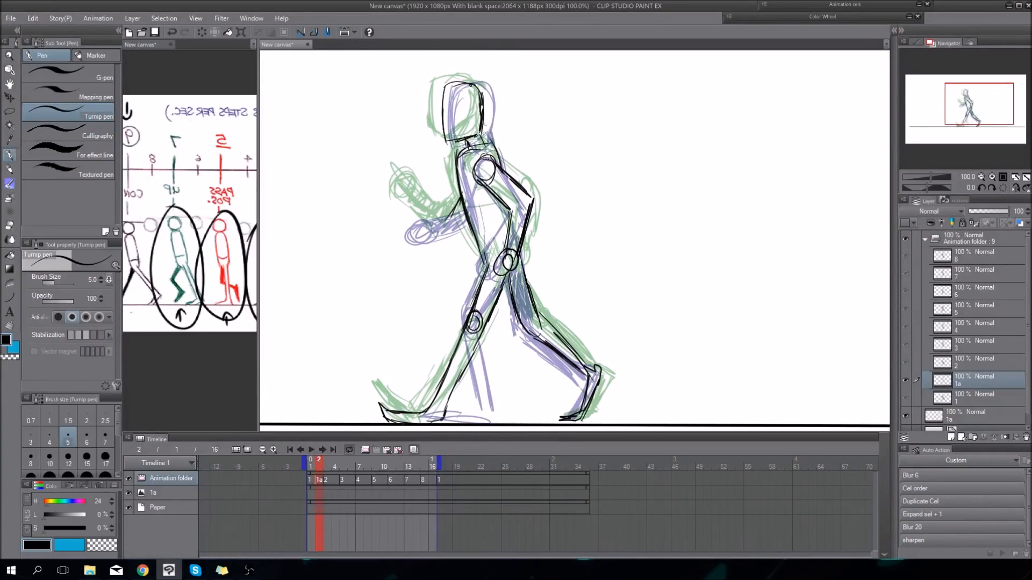
mouse_move(428, 209)
mouse_down()
mouse_move(406, 216)
mouse_move(463, 213)
mouse_move(447, 232)
mouse_move(448, 222)
mouse_up()
drag(427, 217, 452, 223)
mouse_move(517, 279)
mouse_down()
mouse_move(523, 315)
mouse_move(524, 295)
mouse_move(525, 314)
mouse_move(595, 381)
mouse_move(587, 418)
mouse_up()
key(bracketleft)
key(bracketleft)
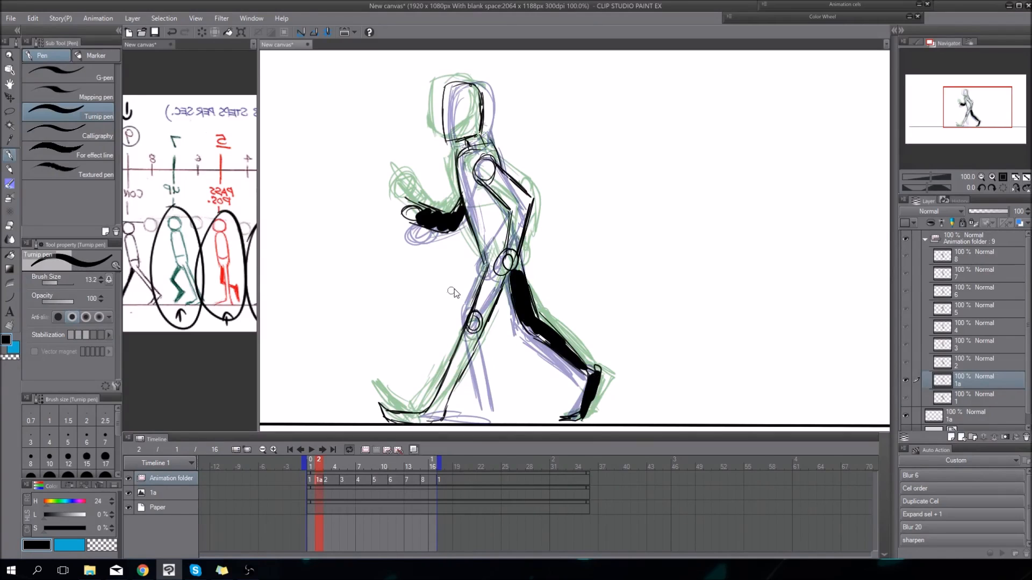
Step through the contact pose, the shaded in-between and the down pose to review the whole figure's motion
click(982, 177)
click(982, 178)
key(Left)
key(Right)
key(Right)
key(Right)
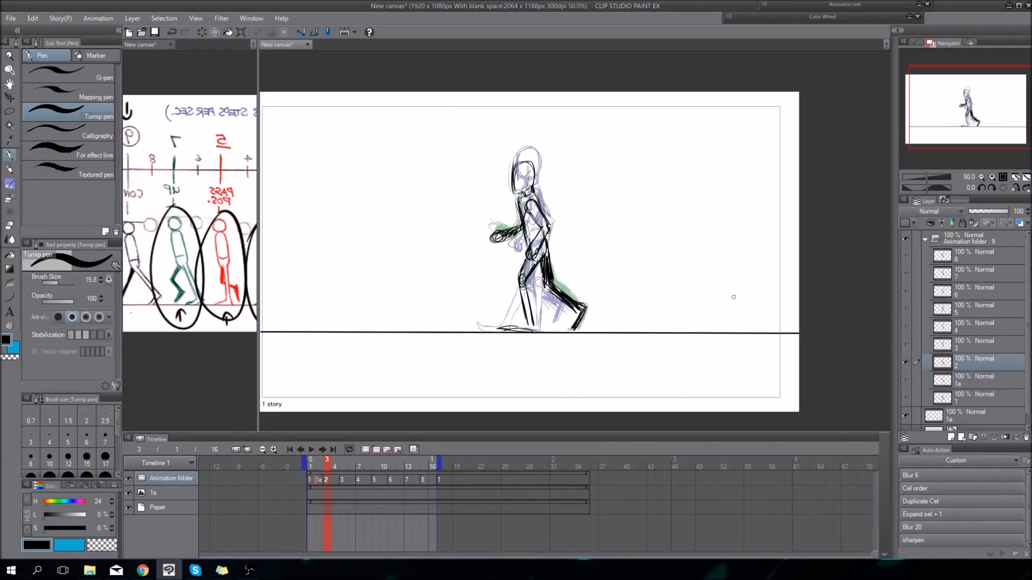
Play and scrub the walk cycle at closer and wider zoom to review how the shaded in-between moves
key(Left)
key(Left)
key(Left)
key(space)
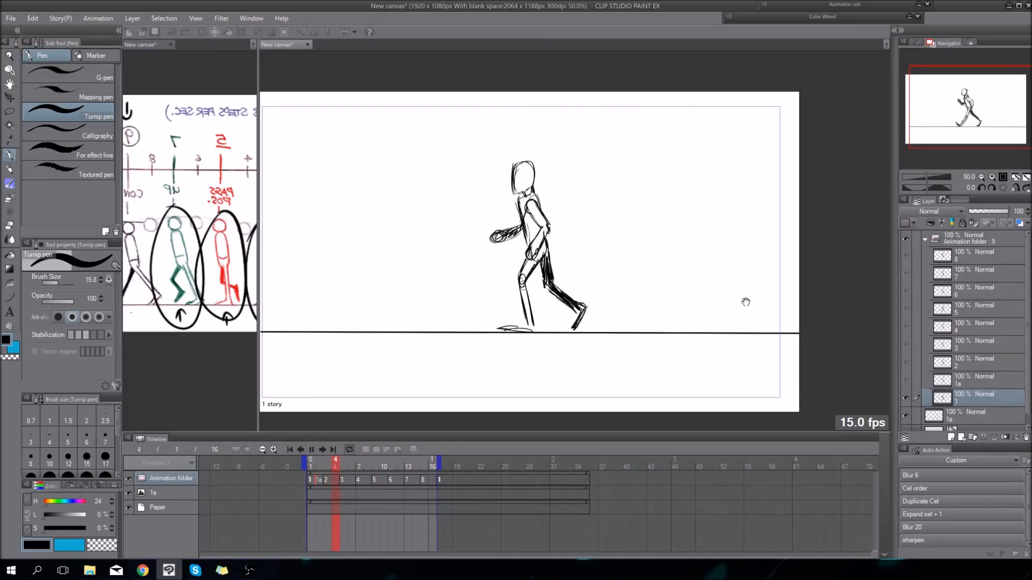
key(space)
click(994, 177)
drag(755, 257, 803, 244)
drag(312, 467, 350, 469)
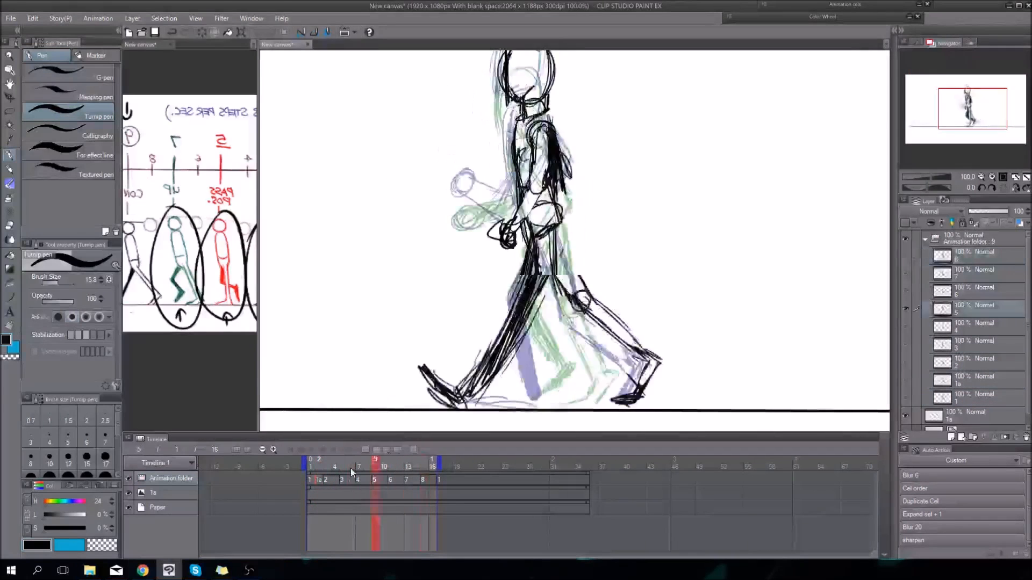
key(space)
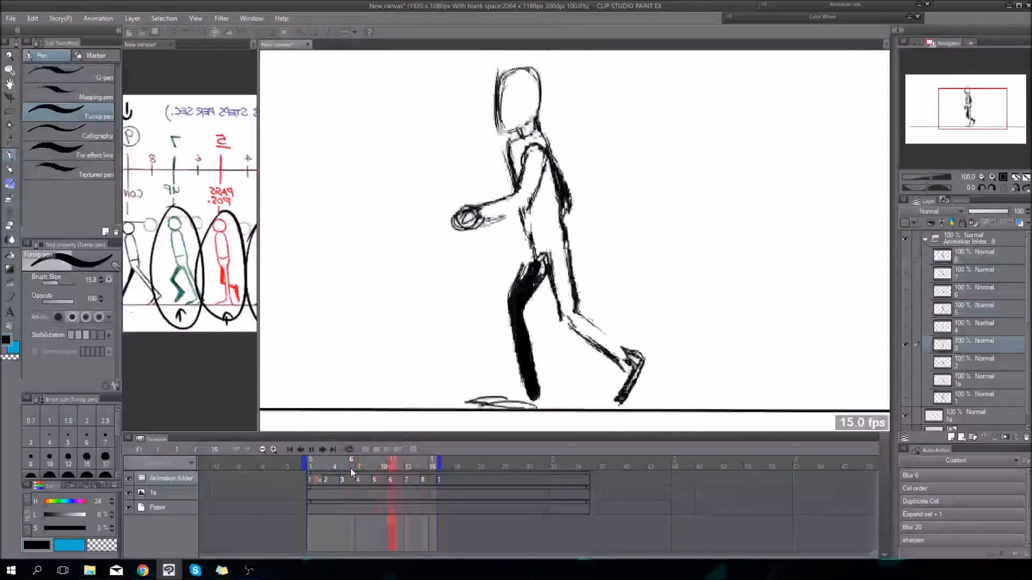
click(982, 177)
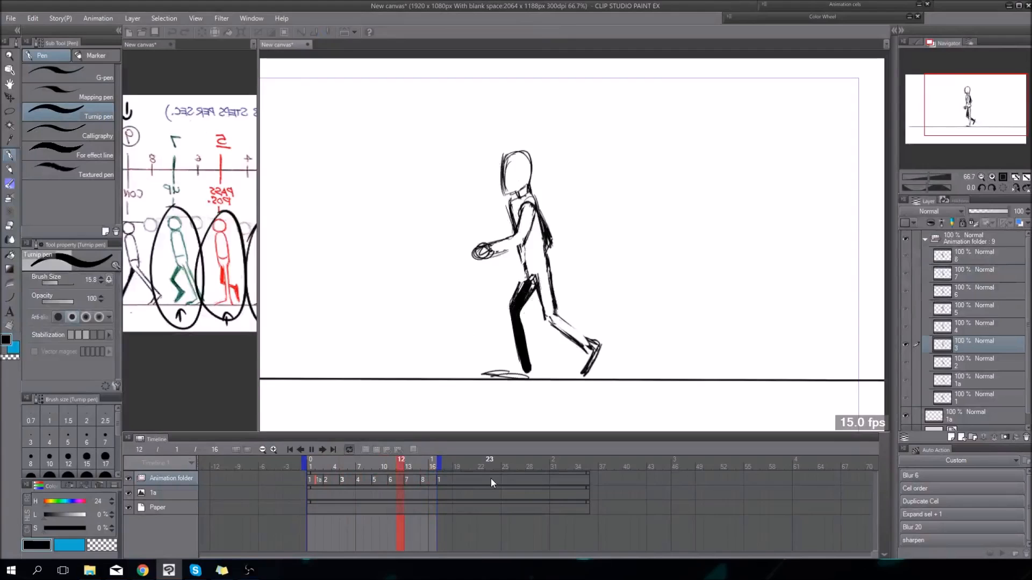
key(space)
Set the Turnip pen's brush size to 5 and redraw the rear line of the near shin on cel 1a
key(Left)
key(Left)
key(Left)
key(Right)
key(Right)
key(Left)
drag(507, 354, 498, 381)
key(ctrl+z)
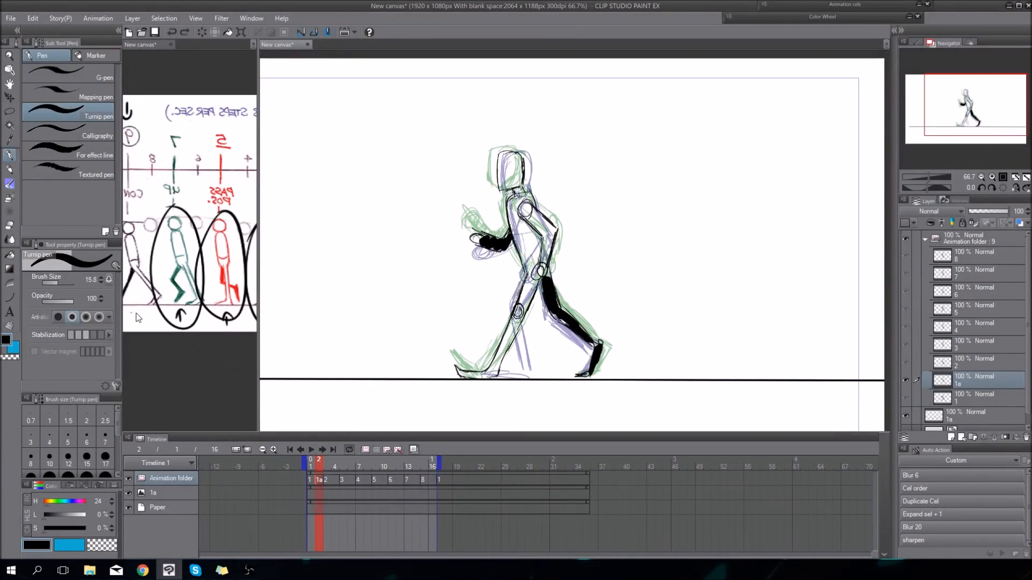
click(93, 280)
text(5)
key(Return)
drag(506, 350, 497, 373)
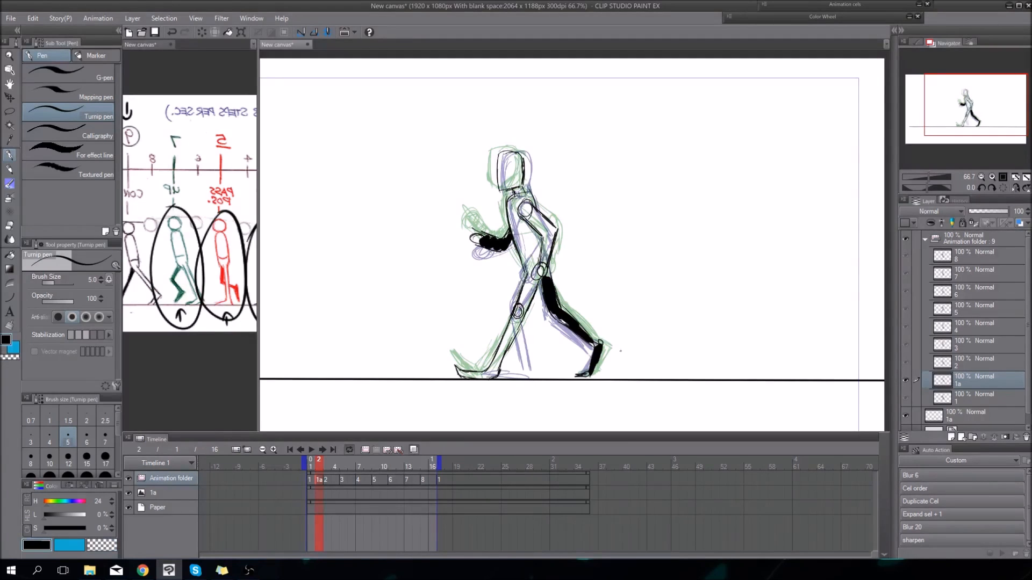
Compare the contact pose with the poses after it and turn off the onion skin
drag(317, 464, 294, 460)
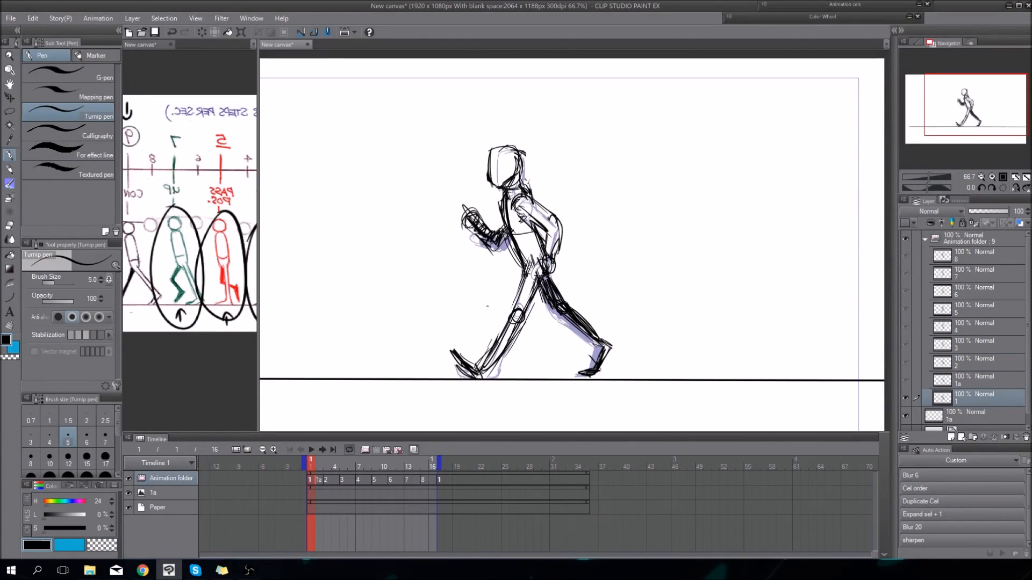
drag(564, 245, 572, 244)
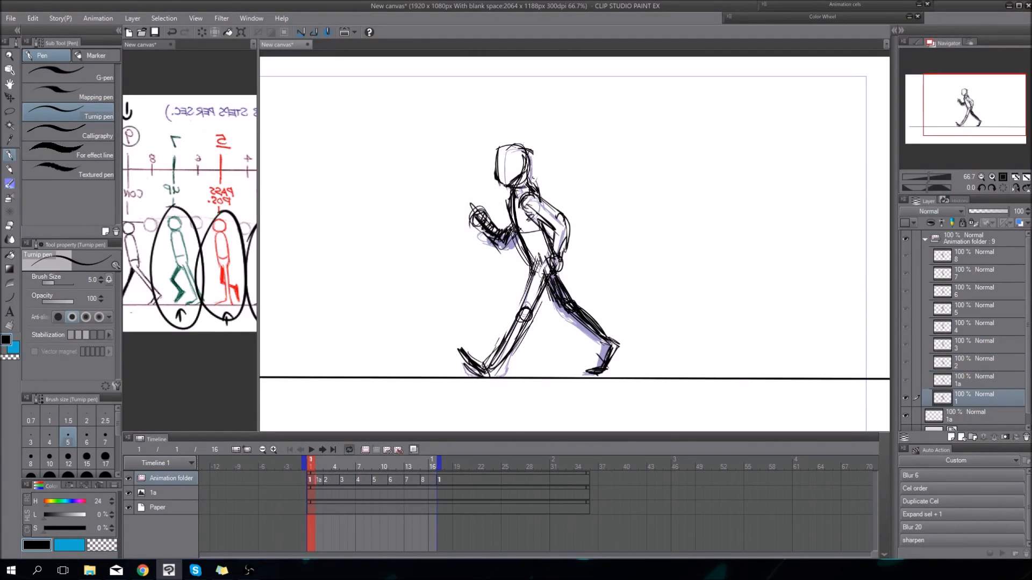
key(Right)
key(Right)
key(Left)
key(Left)
click(414, 450)
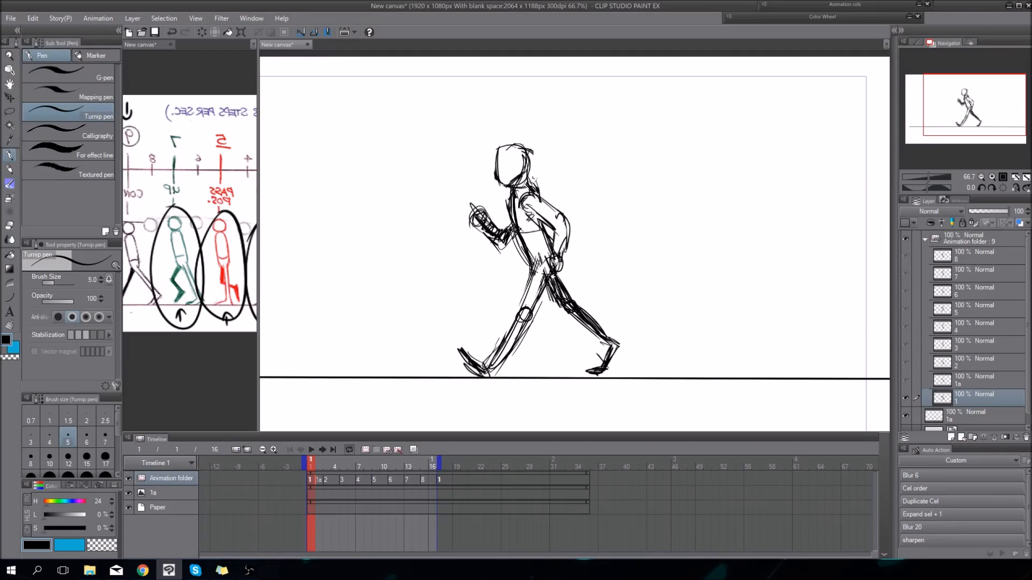
Redefine the near shoulder and arm on the contact pose in cel 1 and the down pose in cel 2
mouse_move(524, 191)
mouse_down()
mouse_move(530, 210)
mouse_move(508, 244)
mouse_up()
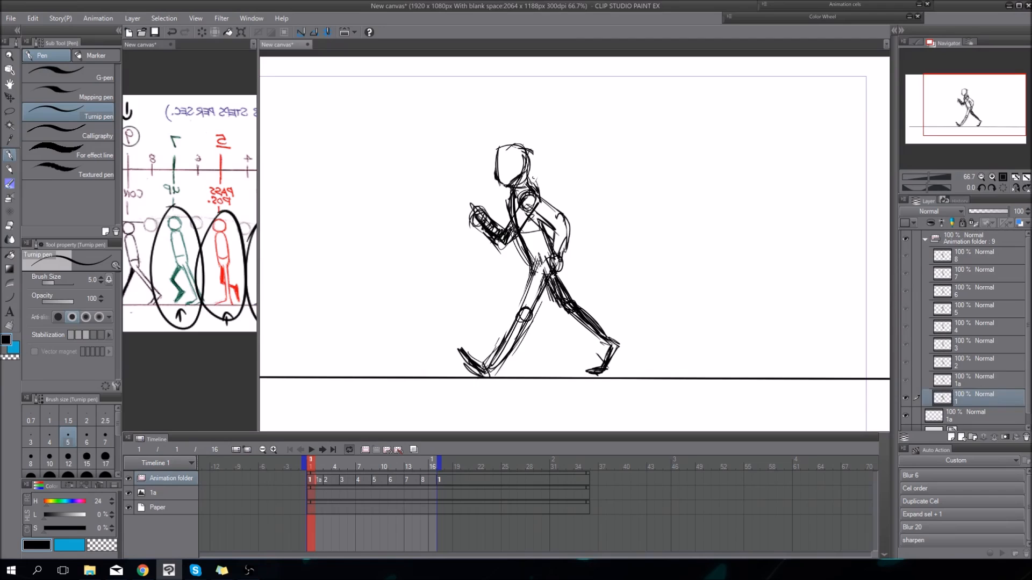
key(Right)
key(Right)
key(Right)
key(Right)
key(Right)
key(Left)
key(Left)
key(Left)
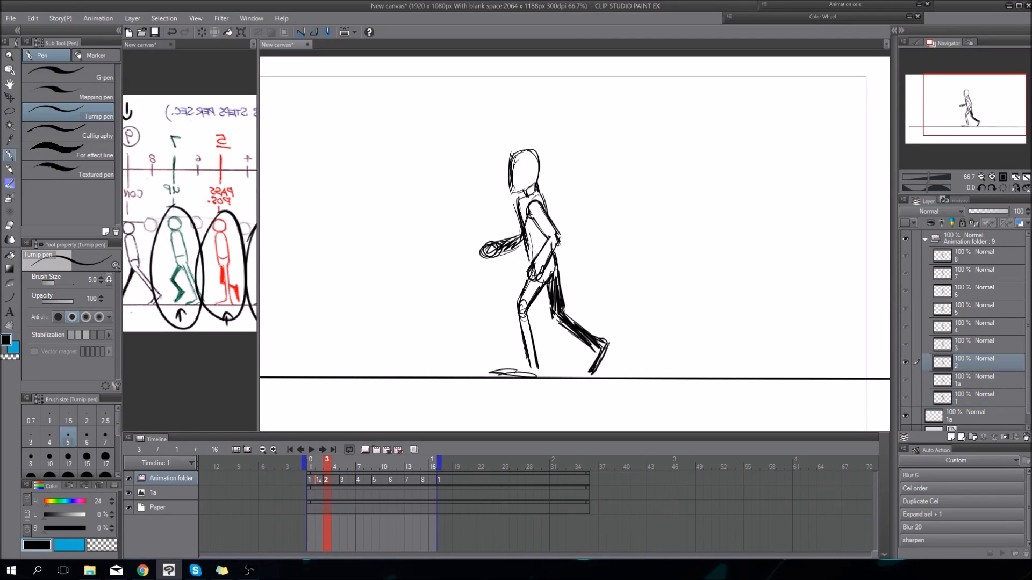
drag(544, 204, 530, 244)
Redraw the near arm's outline on cel 4, erase the stray lines around its elbow, and play the loop
key(space)
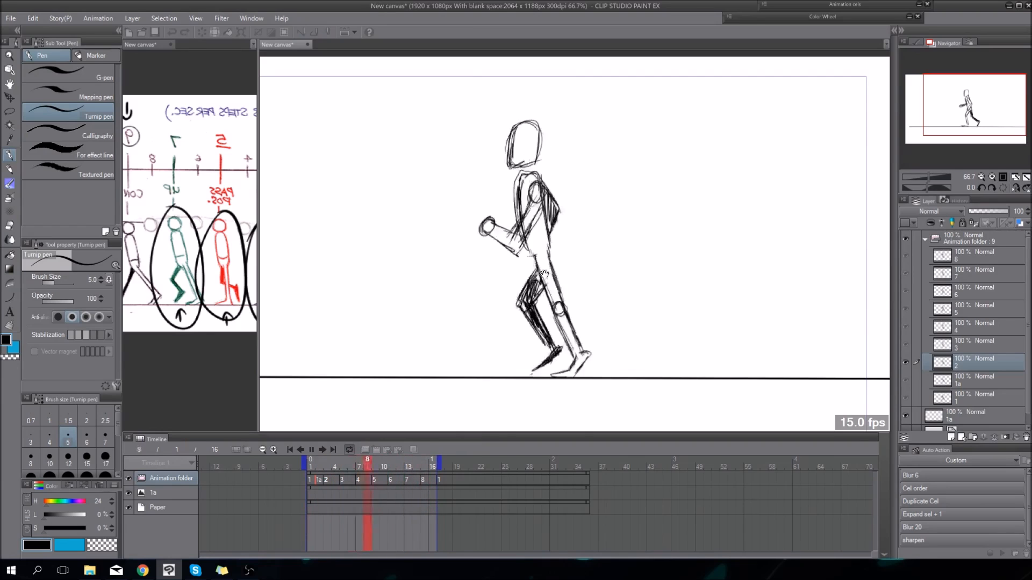
key(space)
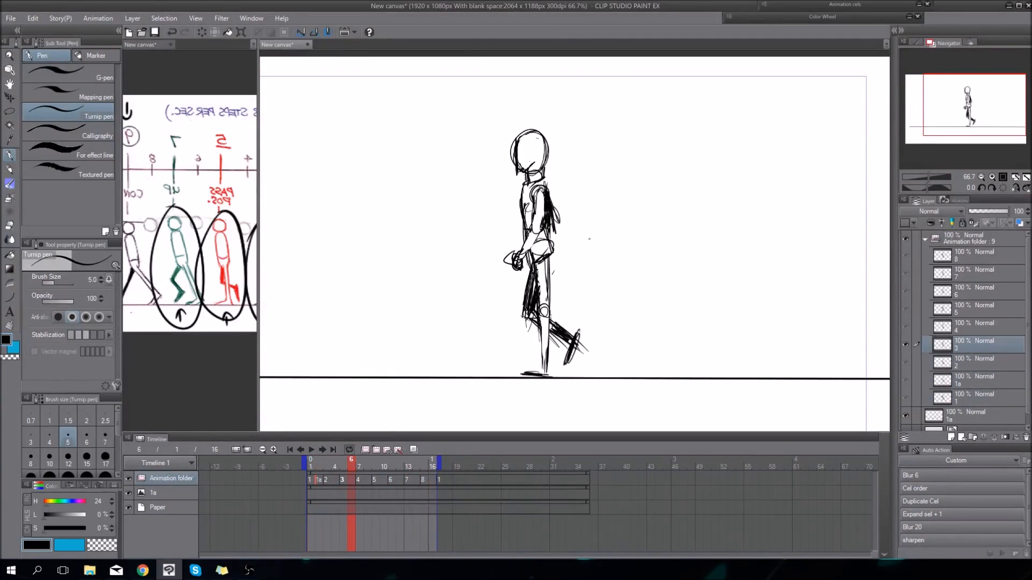
key(space)
key(Left)
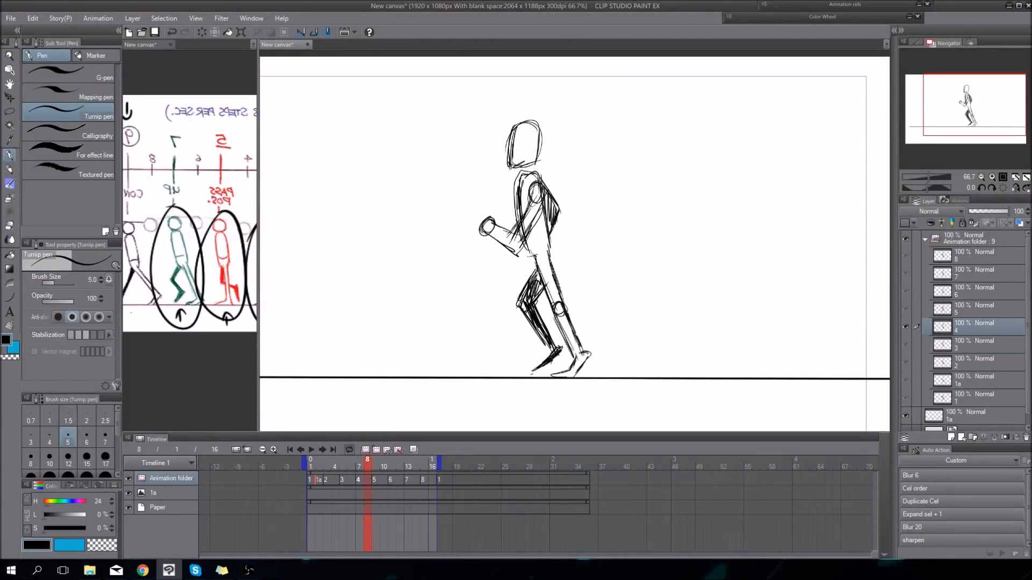
drag(530, 199, 519, 222)
mouse_move(538, 181)
mouse_down()
mouse_move(515, 236)
mouse_move(527, 238)
mouse_move(510, 234)
mouse_up()
drag(489, 236, 518, 245)
key(e)
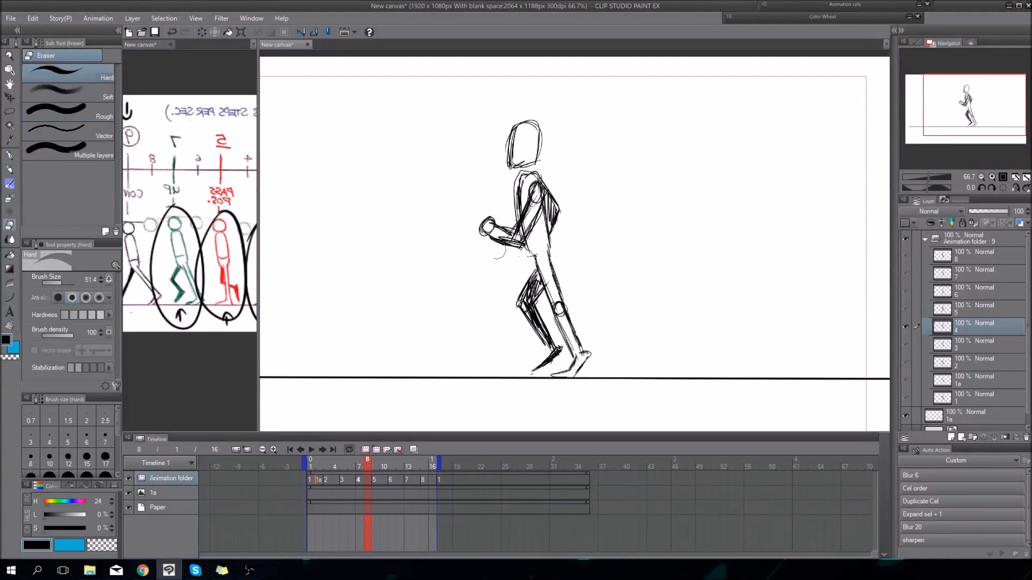
key(p)
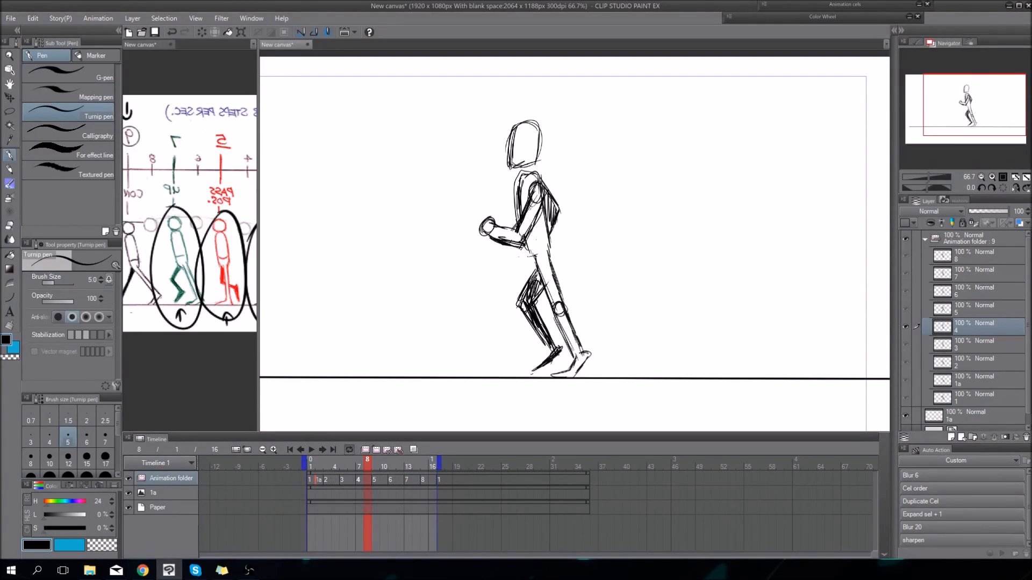
key(space)
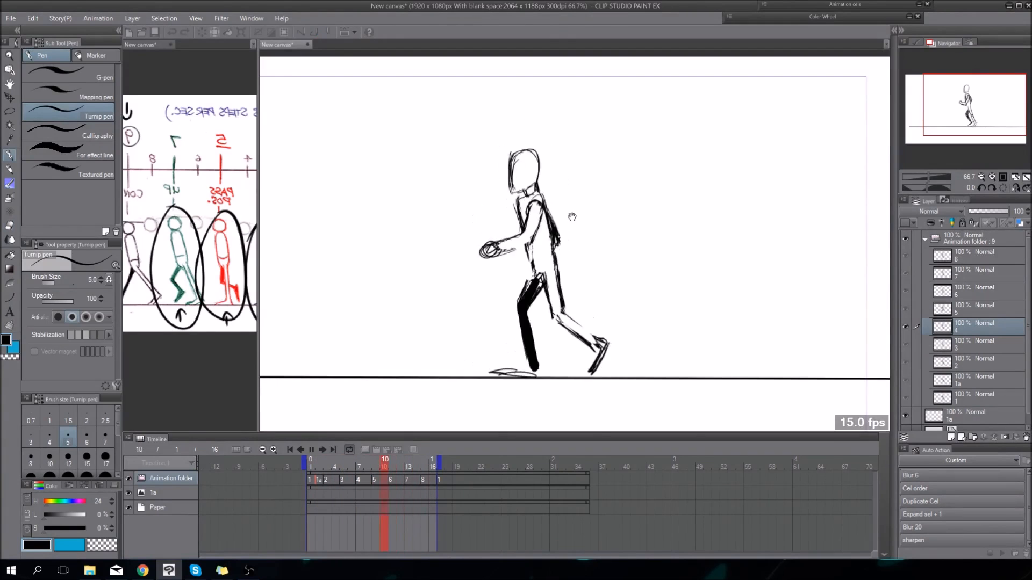
key(space)
Mark off the figure's legs with a rough box, play the loop, and undo the box
mouse_move(405, 268)
mouse_down()
mouse_move(486, 264)
mouse_move(788, 404)
mouse_move(400, 377)
mouse_up()
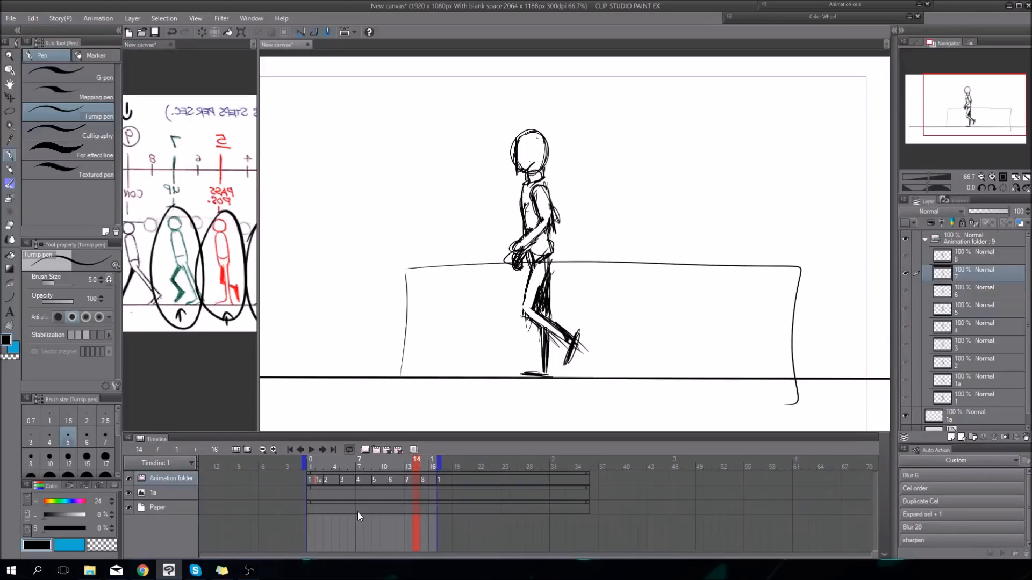
key(space)
key(space)
key(ctrl+z)
key(ctrl+z)
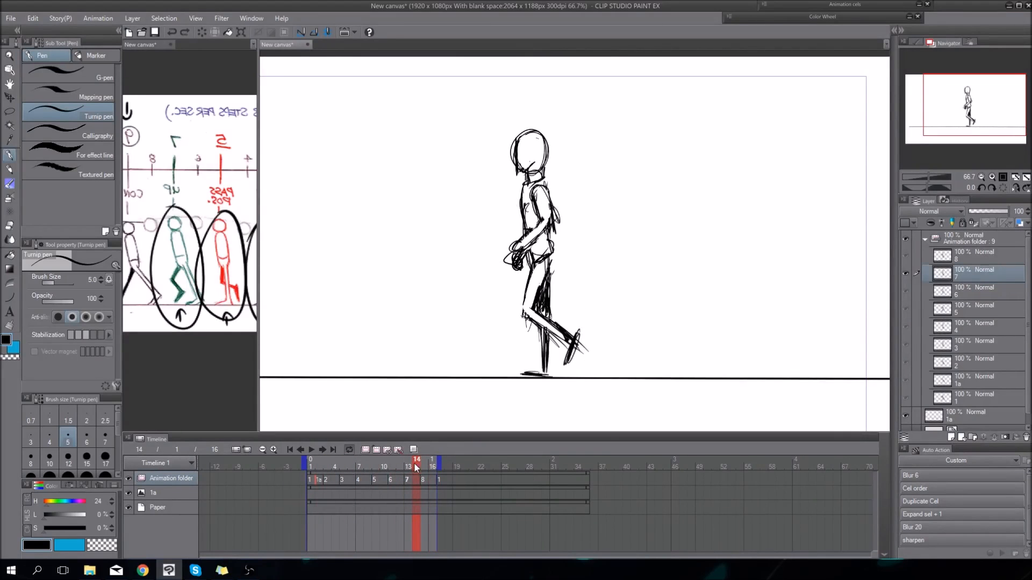
Collapse the animation folder and add a new layer above it
drag(416, 468, 343, 467)
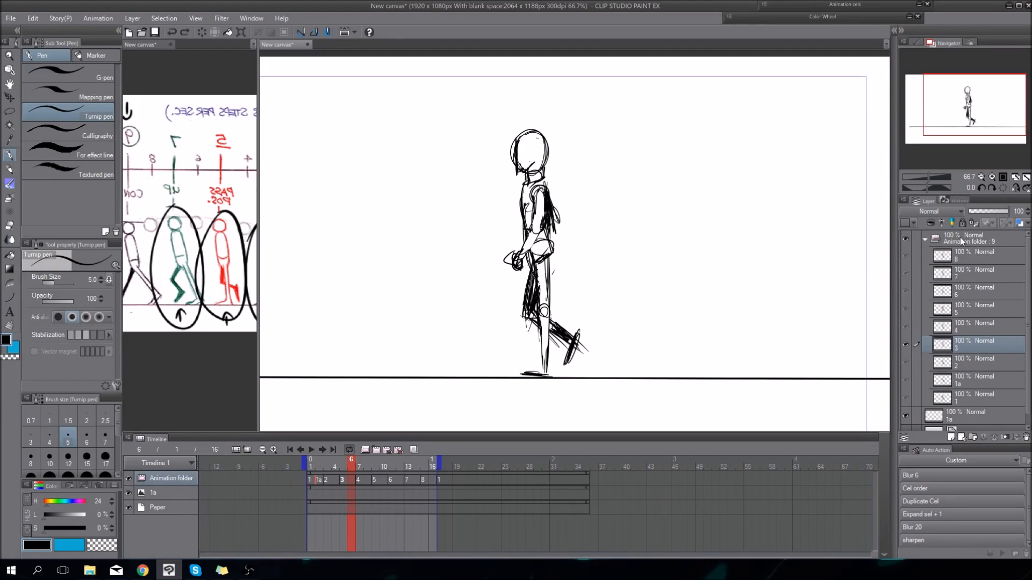
click(925, 239)
click(951, 438)
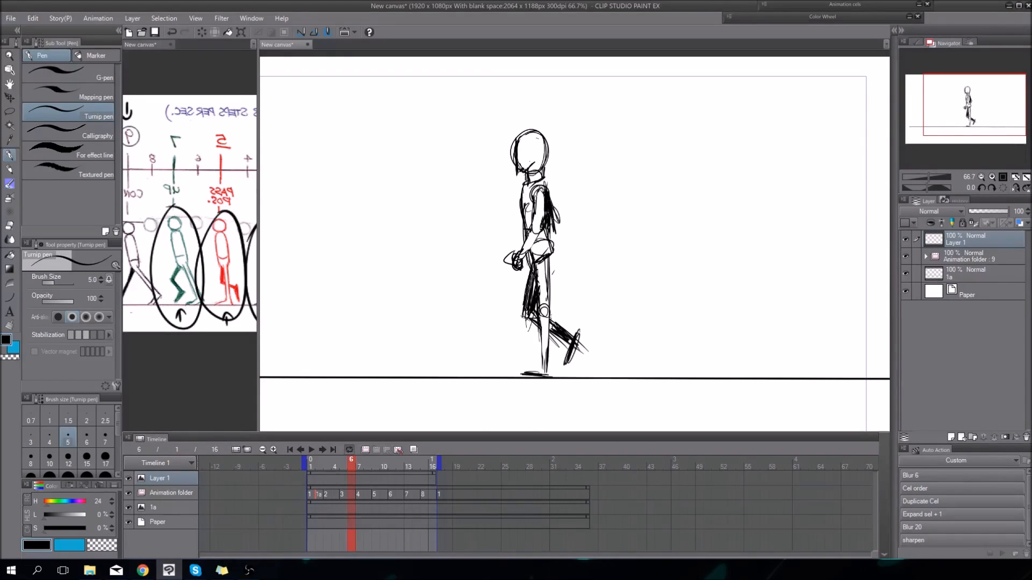
Cover the figure's legs with large white strokes on the new layer and play the loop to isolate the upper body
key(x)
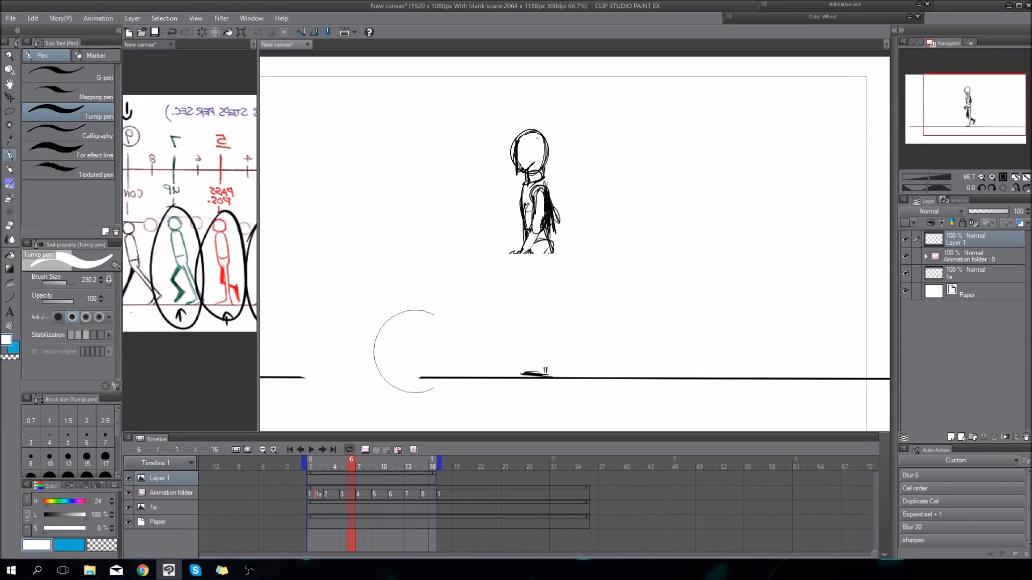
key(space)
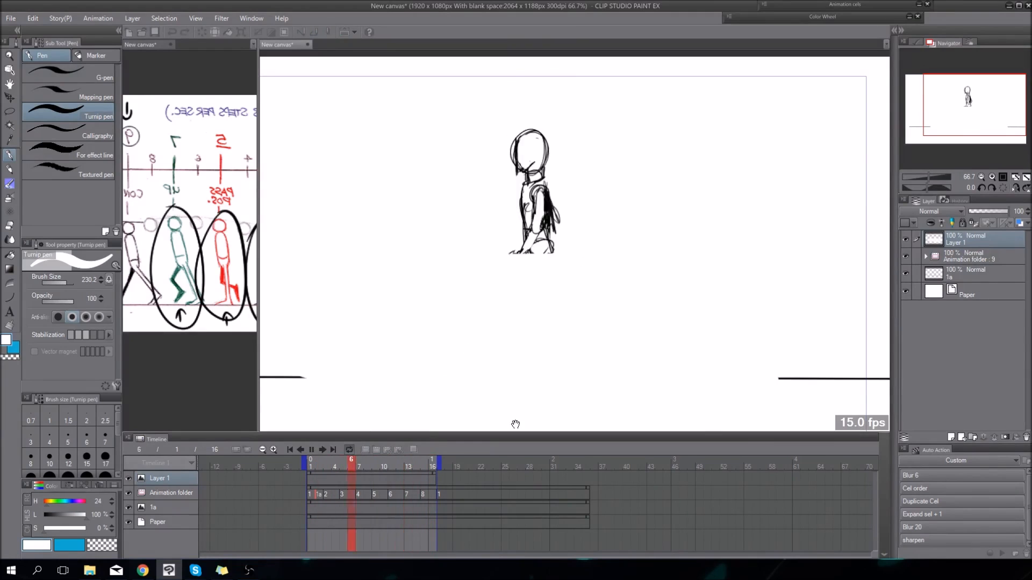
key(space)
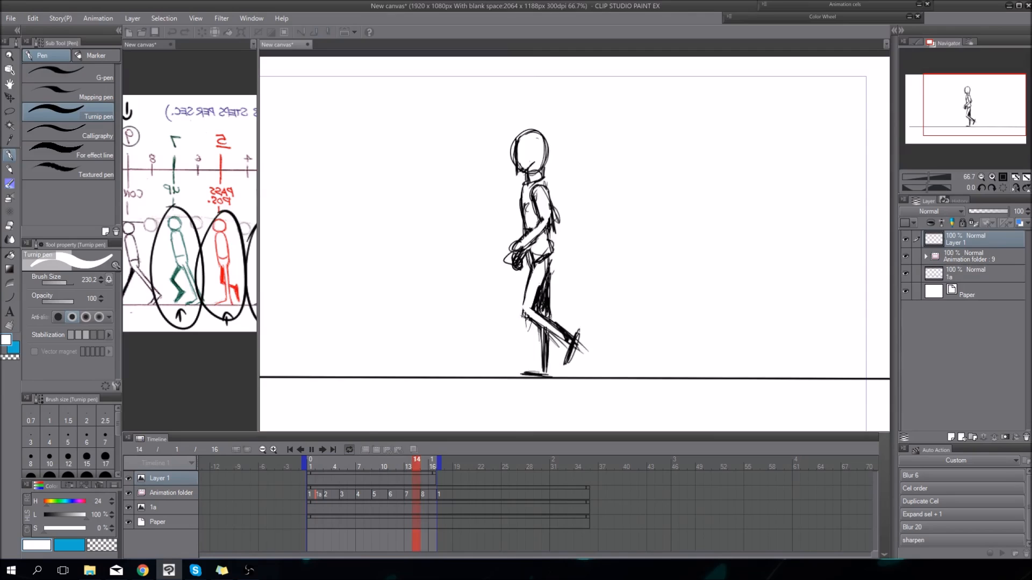
Play the uncovered walk loop and bring the reference sheet's contact and down poses into view
key(space)
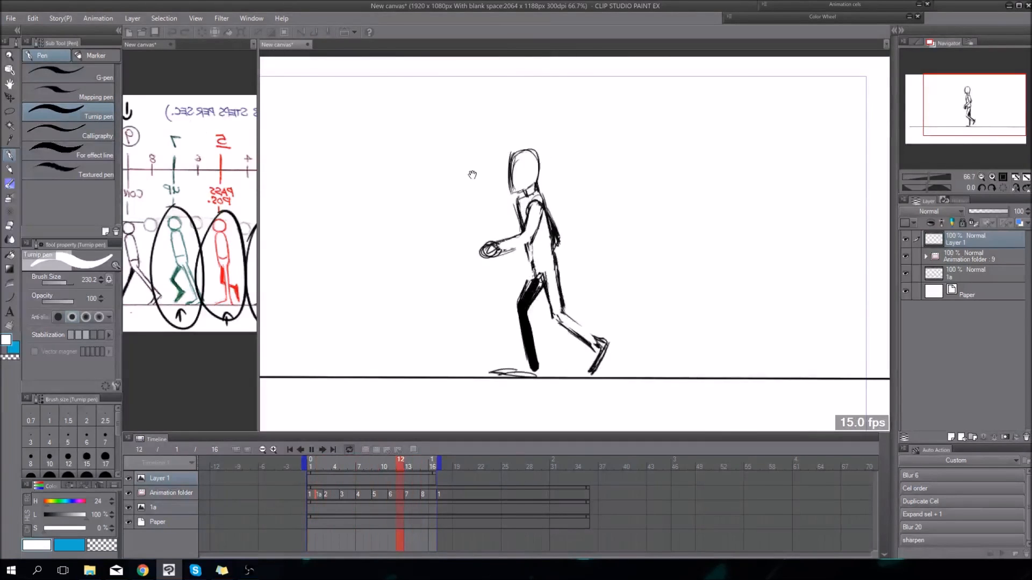
key(space)
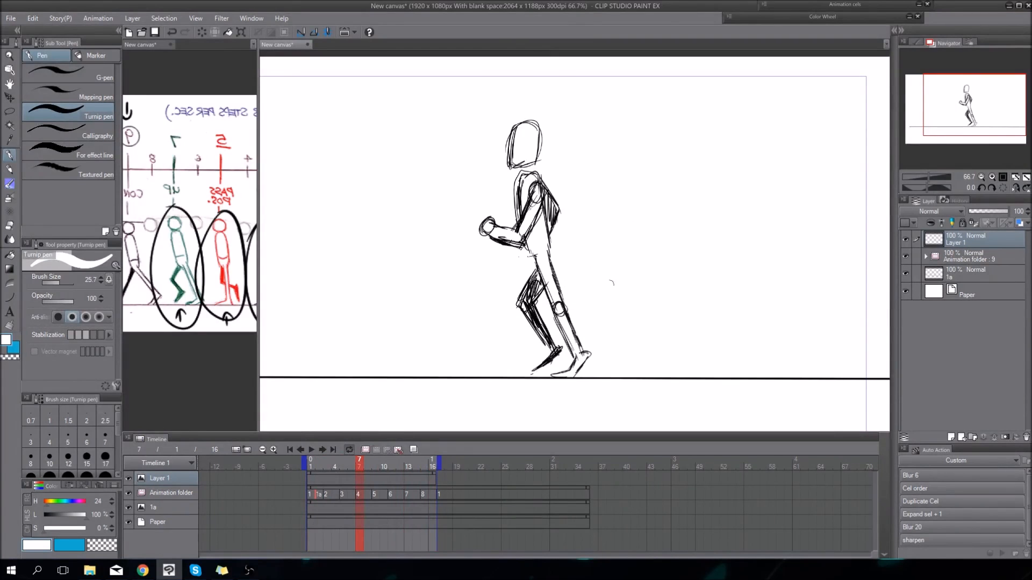
key(space)
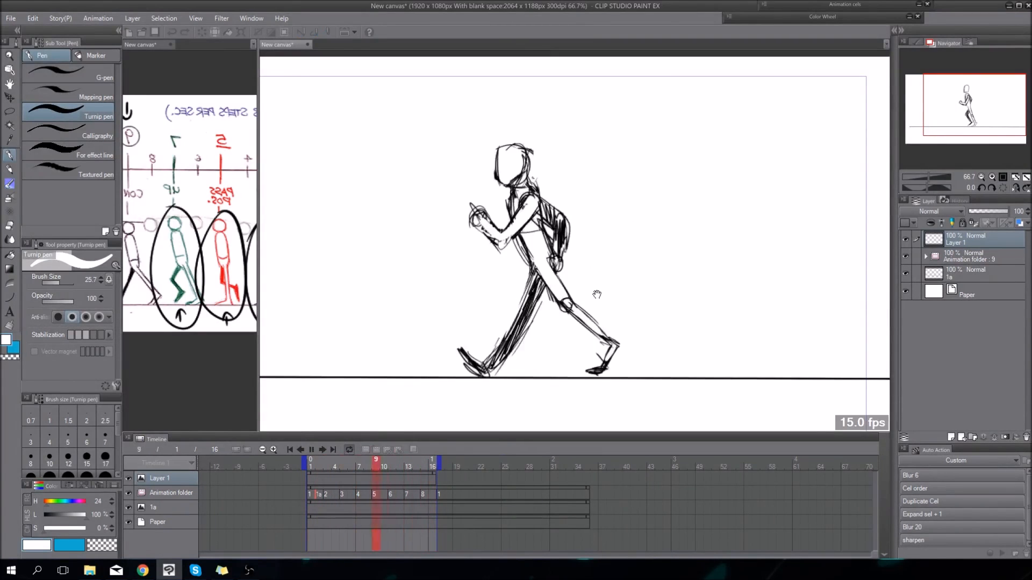
key(space)
click(211, 340)
mouse_move(205, 354)
mouse_down()
mouse_move(316, 350)
mouse_move(147, 361)
mouse_move(228, 373)
mouse_move(167, 373)
mouse_move(263, 350)
mouse_move(237, 360)
mouse_move(321, 370)
mouse_move(176, 357)
mouse_move(216, 362)
mouse_move(200, 359)
mouse_up()
click(613, 275)
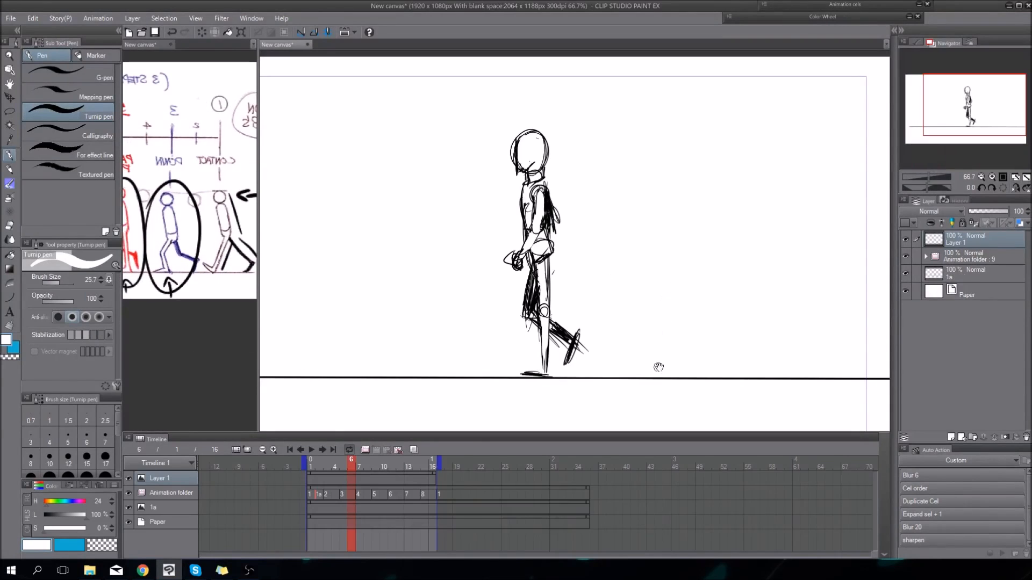
Play the walk loop with the canvas flipped horizontally, and return it to its original orientation
key(space)
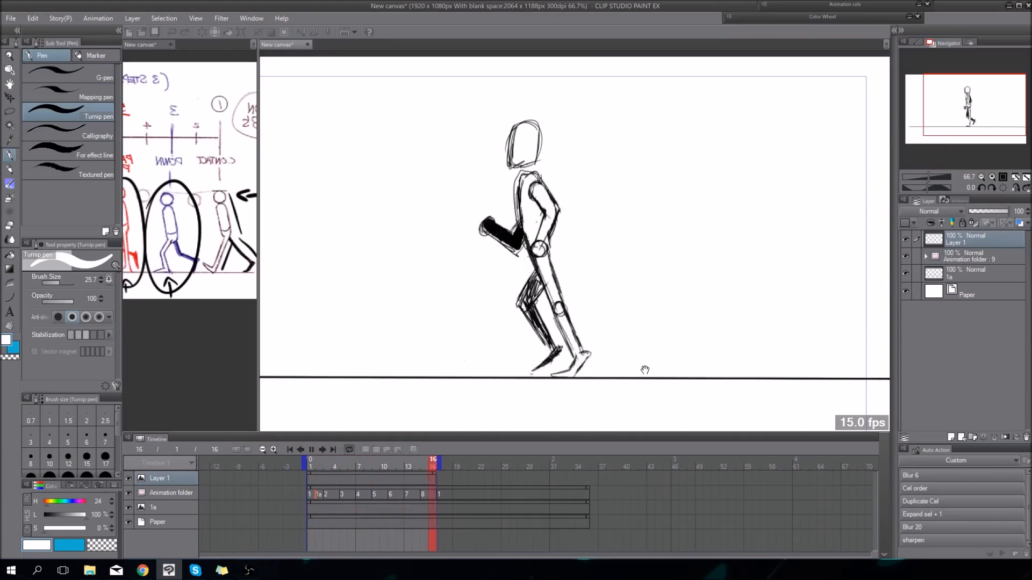
click(1015, 190)
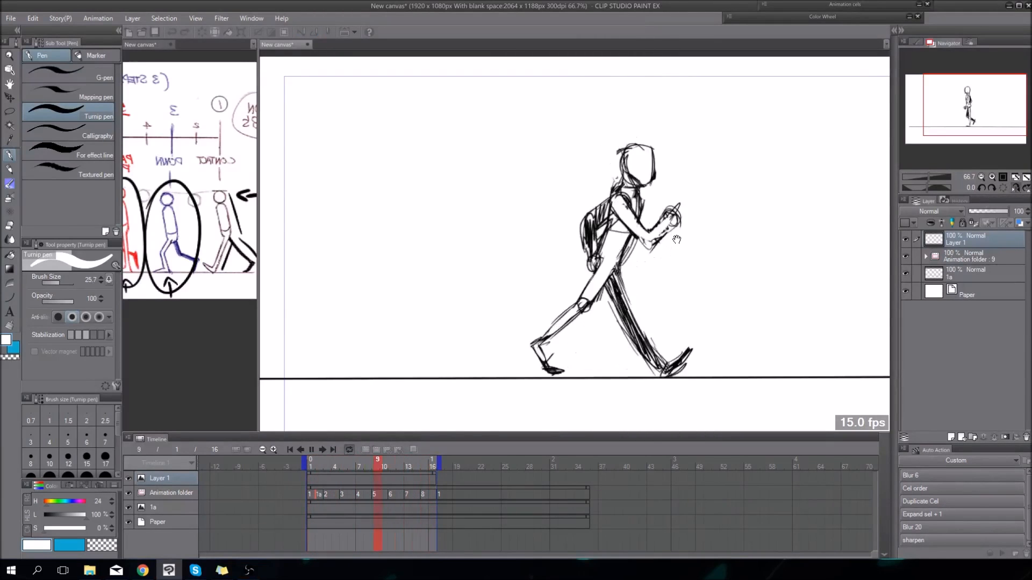
click(1016, 188)
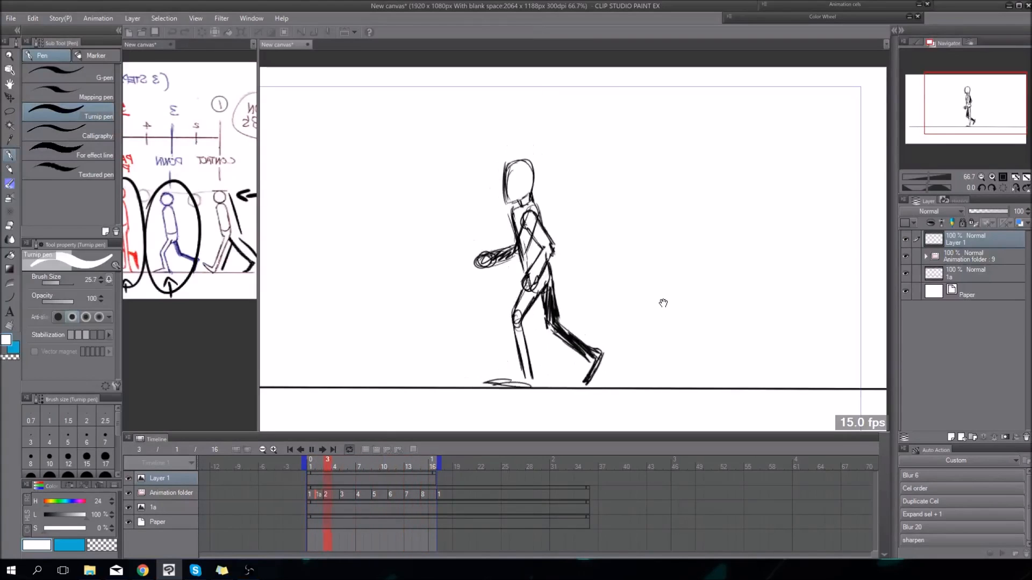
Play the 16-cel walk loop with the whole canvas in view to review the complete animation
key(space)
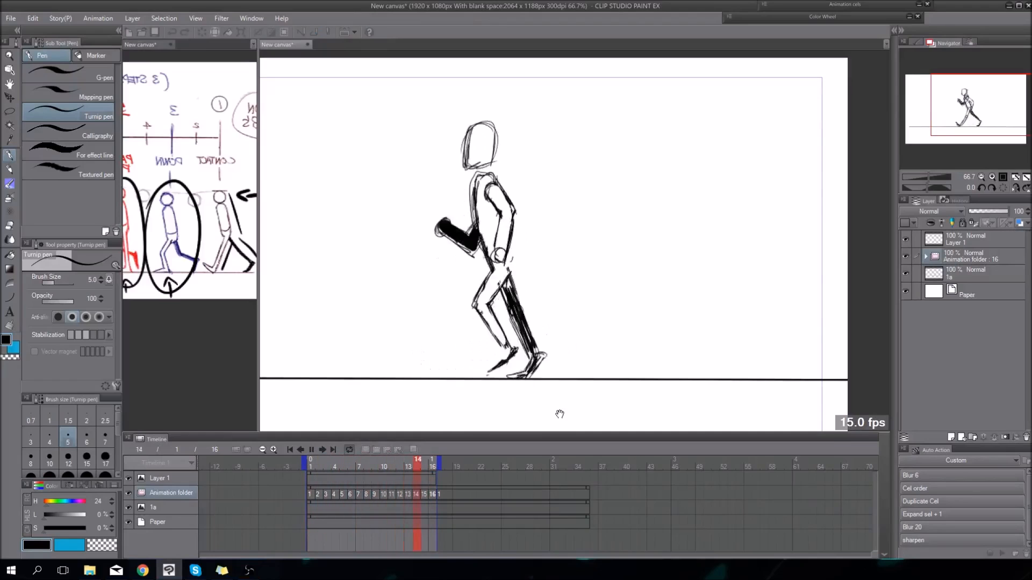
click(983, 176)
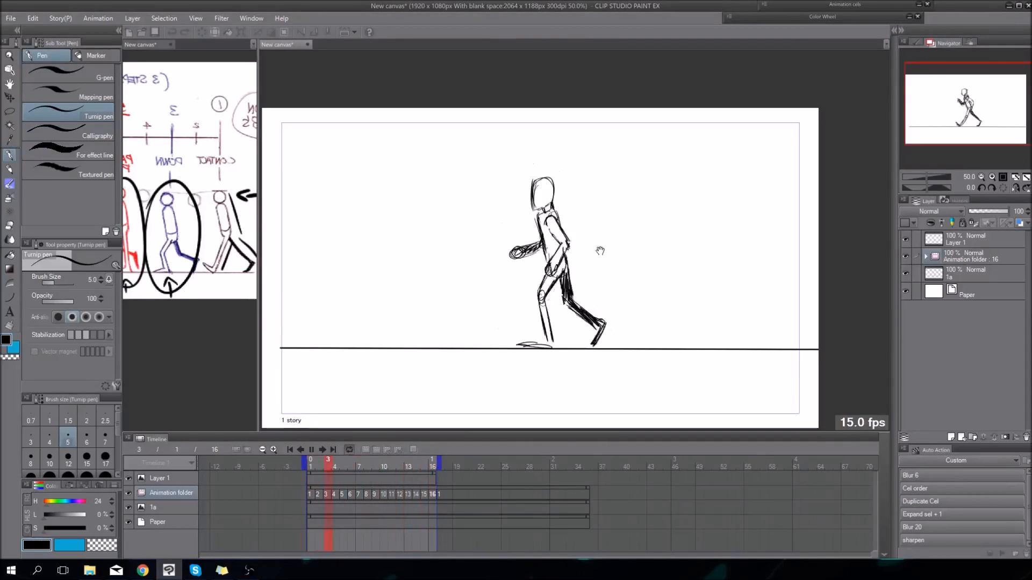
key(space)
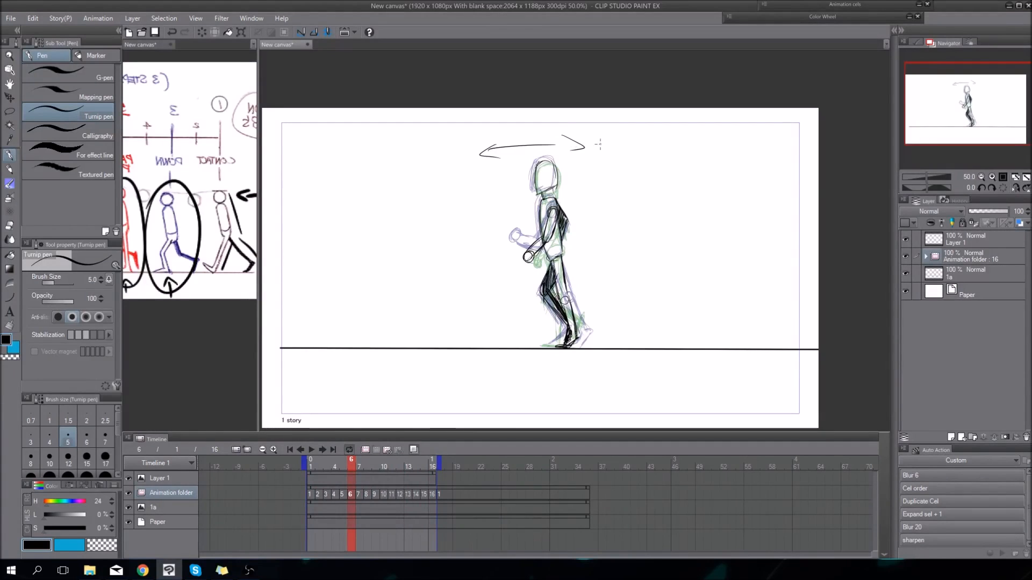
key(space)
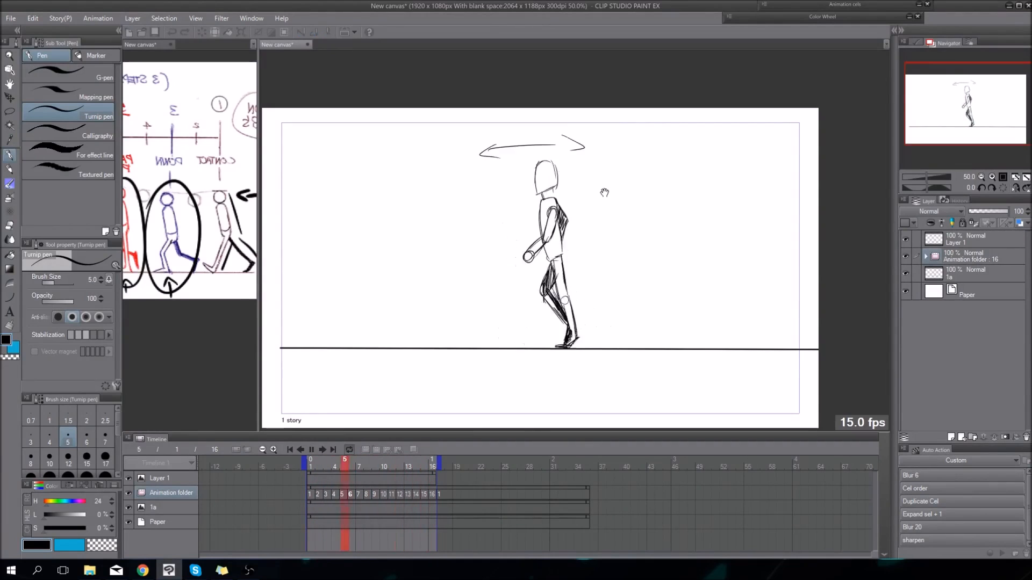
Pause and replay the walk loop to review the full-body motion once more
key(space)
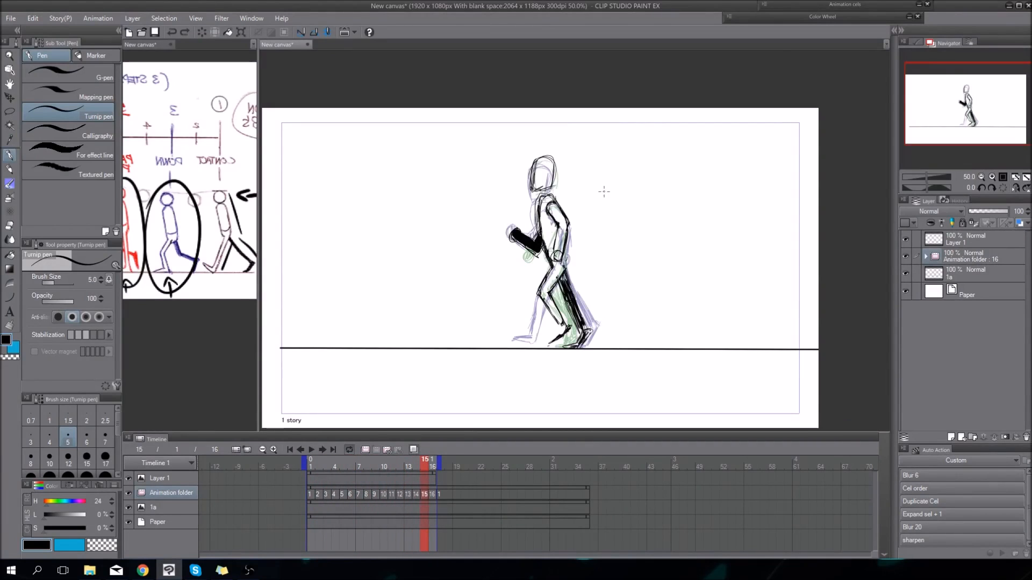
key(space)
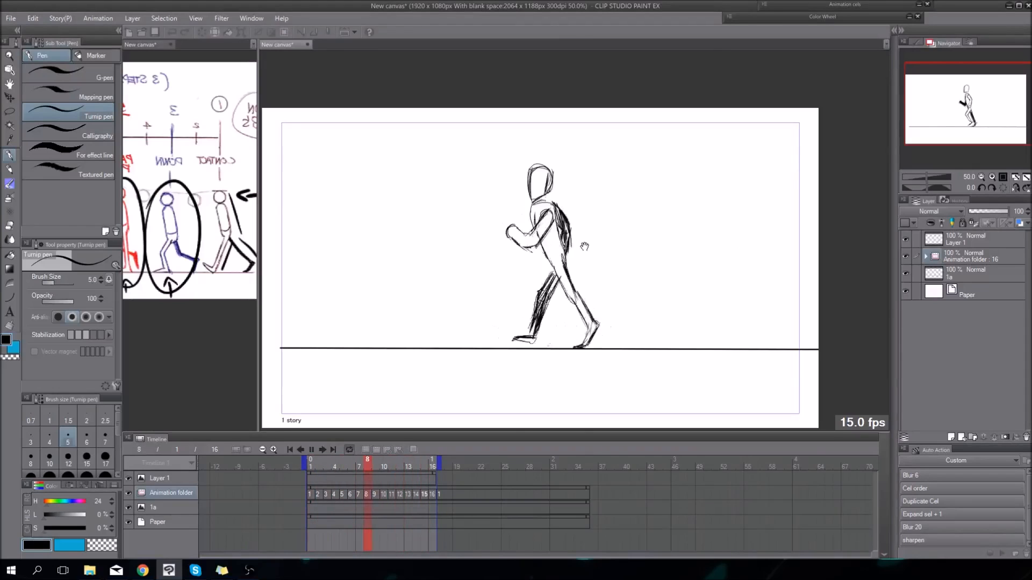
key(space)
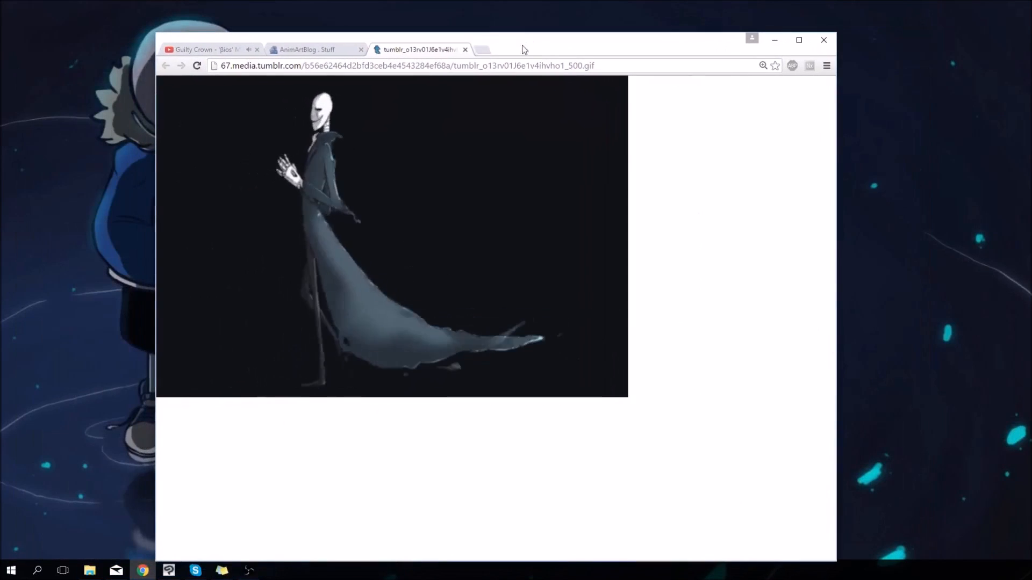
Bring up the walking-character GIF in Chrome, switch back to Clip Studio Paint, and shift its window aside with the walk loop playing
drag(524, 49, 491, 39)
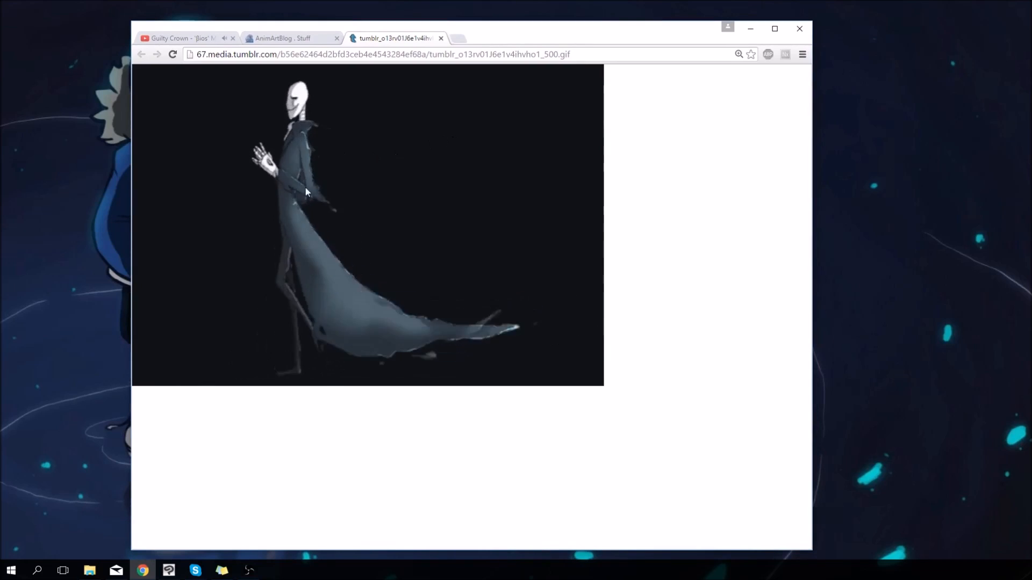
click(172, 573)
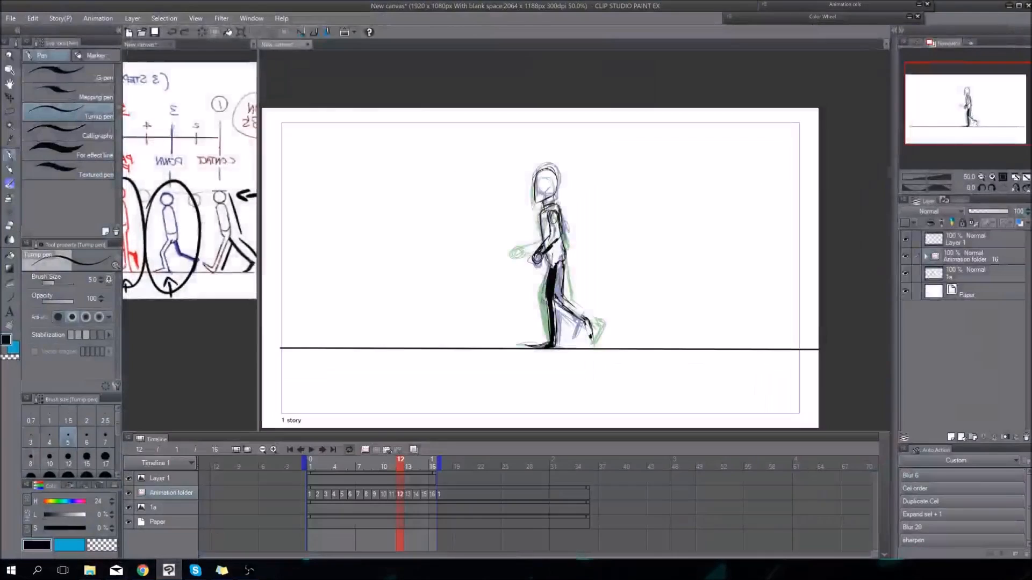
drag(406, 8, 509, 13)
drag(103, 29, 433, 31)
key(space)
Narrow the Chrome window and place it beside Clip Studio Paint to compare the cloaked figure's walk GIF with the playing loop
drag(372, 32, 276, 36)
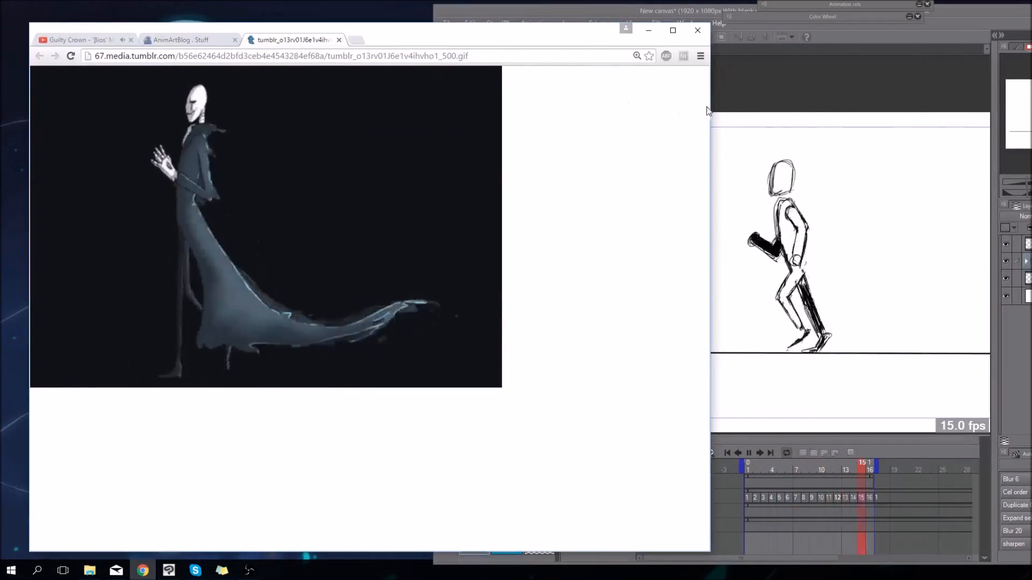
drag(709, 110, 424, 113)
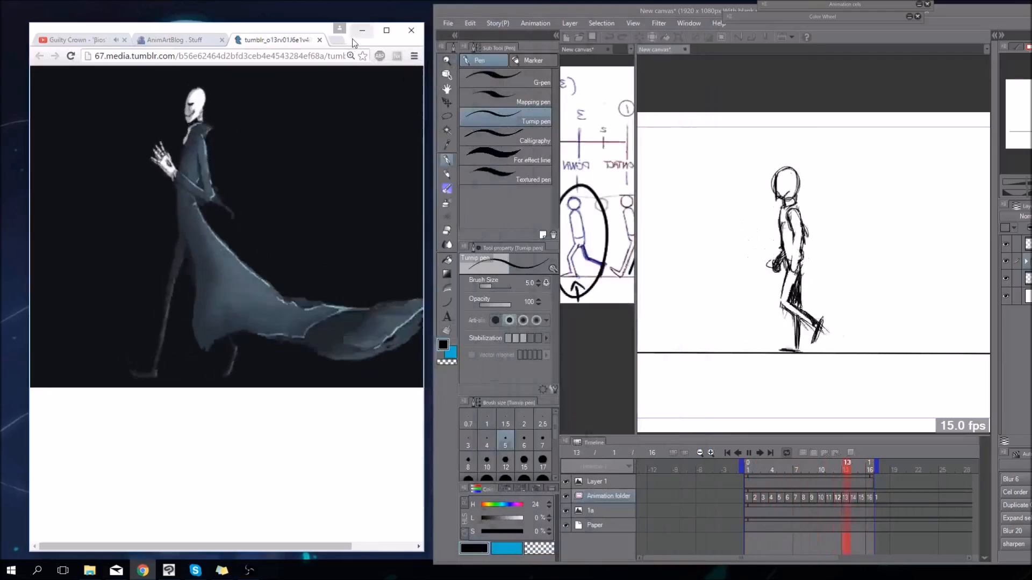
drag(353, 38, 359, 40)
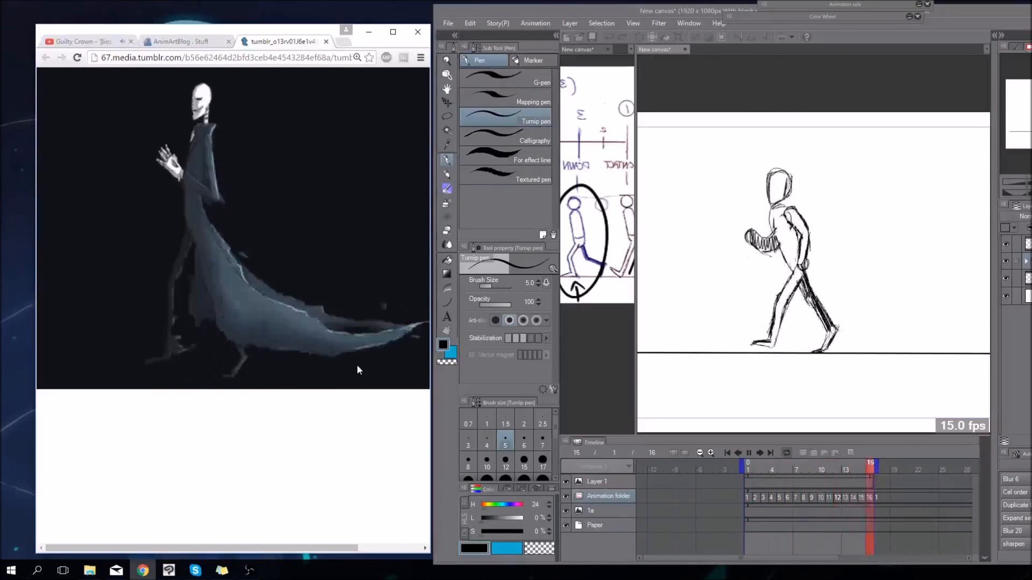
click(799, 287)
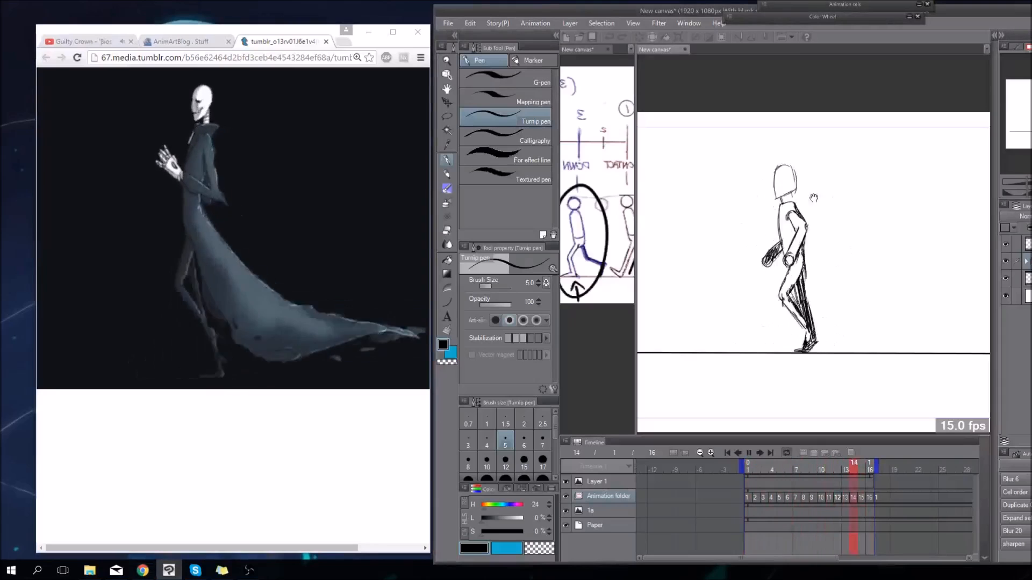